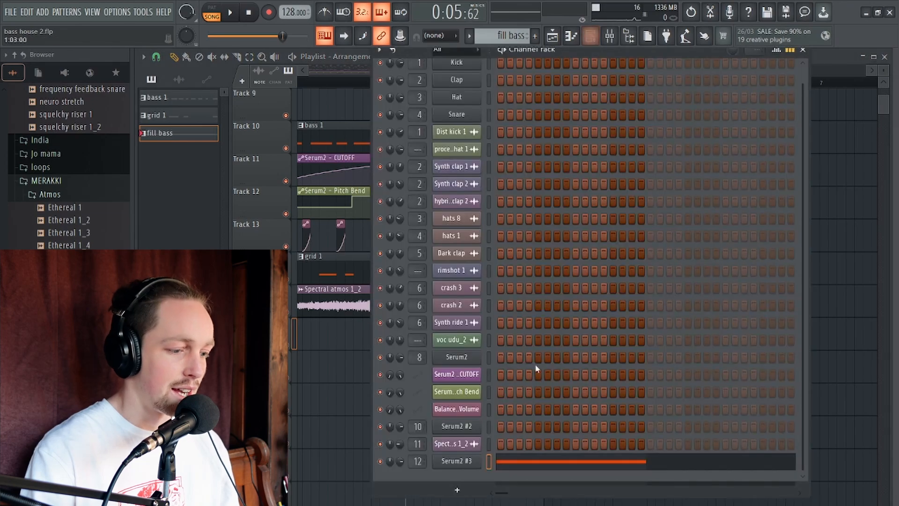
# - Open the Serum2 #3 synth from the channel rack and switch oscillator A to Spectral mode
pyautogui.click(458, 462)
pyautogui.moveTo(294, 70); pyautogui.dragTo(528, 69)
pyautogui.click(349, 108)
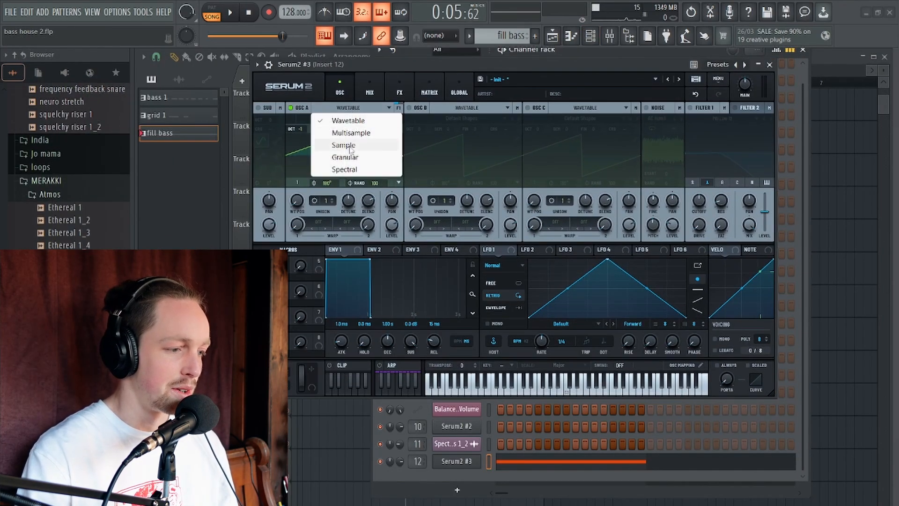
pyautogui.click(348, 166)
pyautogui.moveTo(347, 69); pyautogui.dragTo(370, 73)
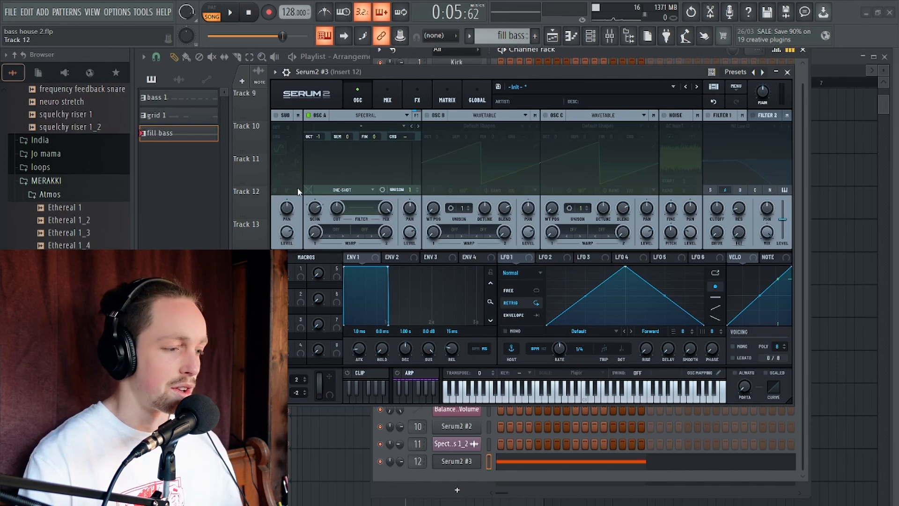
pyautogui.moveTo(348, 74); pyautogui.dragTo(407, 55)
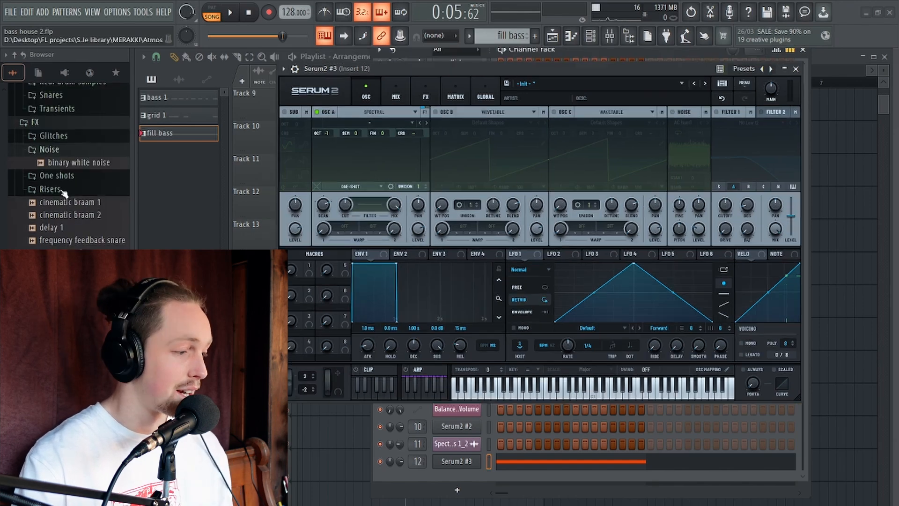
# - Load the dirty bass 1 sample from the Bass One shots folder into oscillator A
pyautogui.scroll(15, 58, 225)
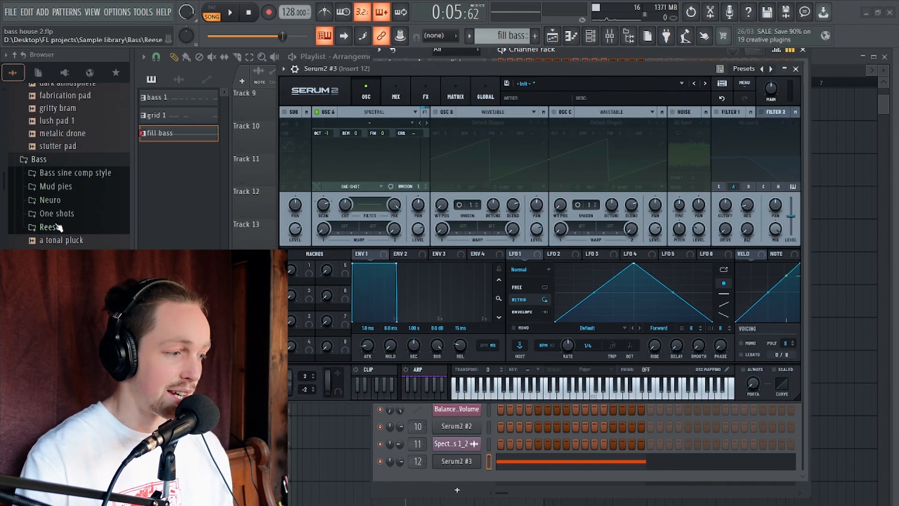
pyautogui.scroll(3, 58, 226)
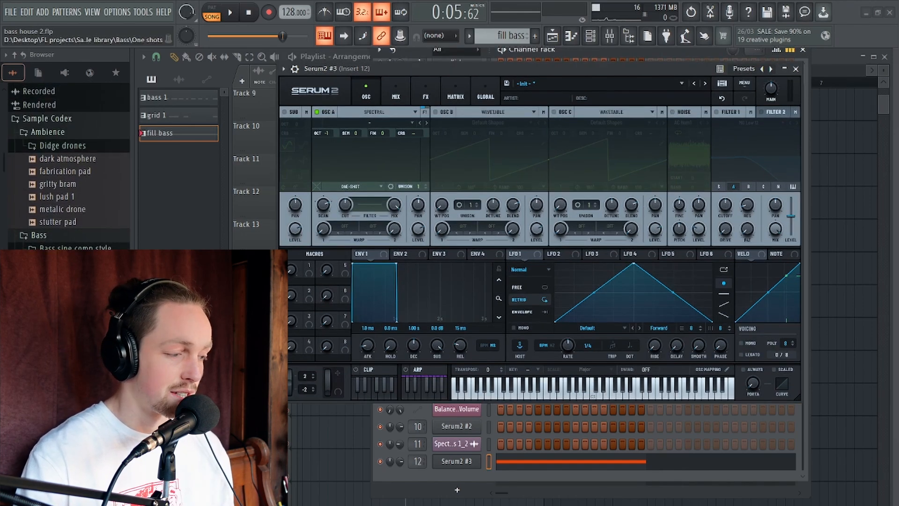
pyautogui.scroll(-5, 80, 172)
pyautogui.moveTo(79, 171); pyautogui.dragTo(347, 168)
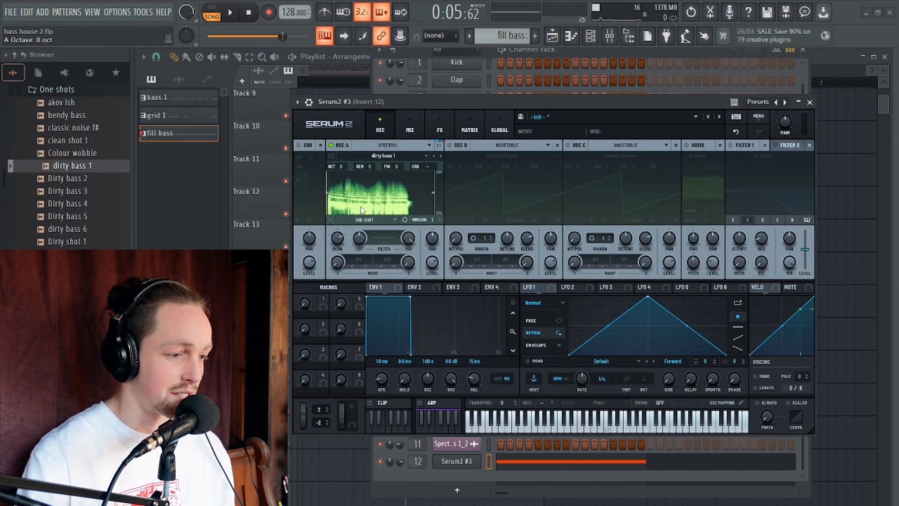
# - Audition the bass fill, raise oscillator A's octave to +1 and trim the sample end to 76%
pyautogui.press('space')
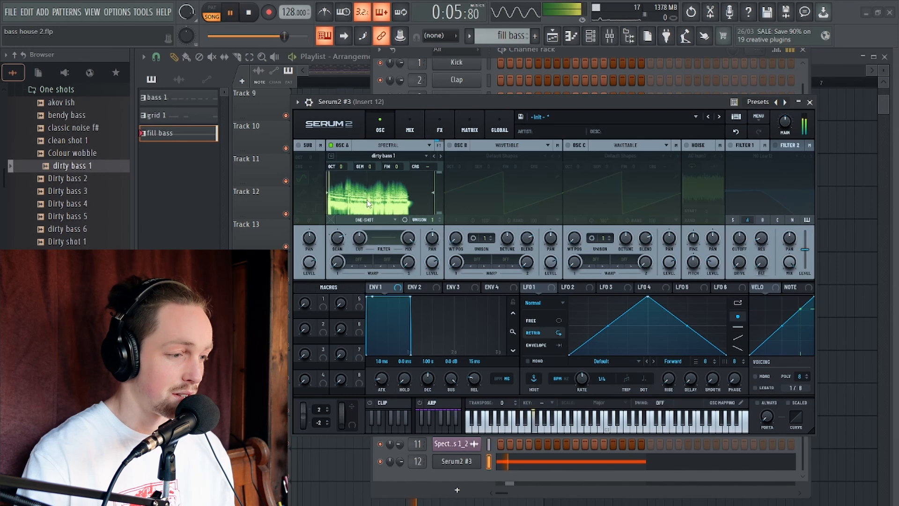
pyautogui.press('space')
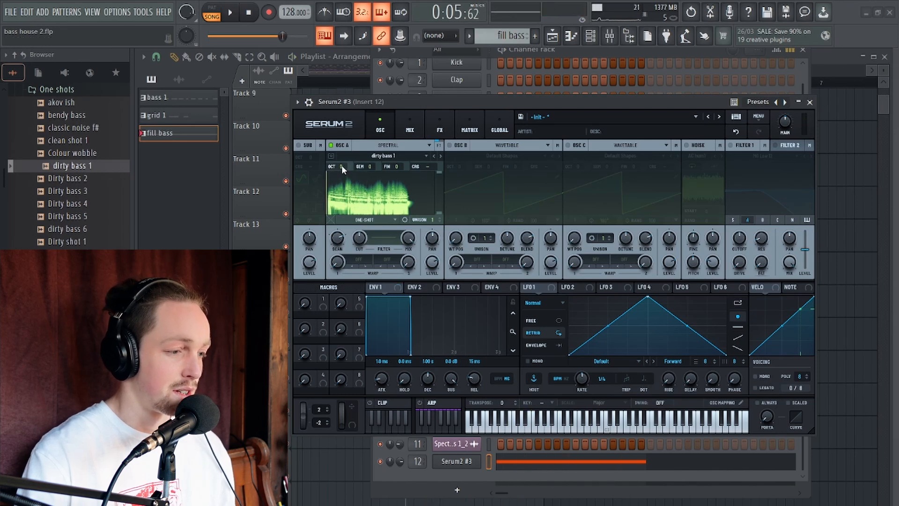
pyautogui.press('space')
pyautogui.press('space')
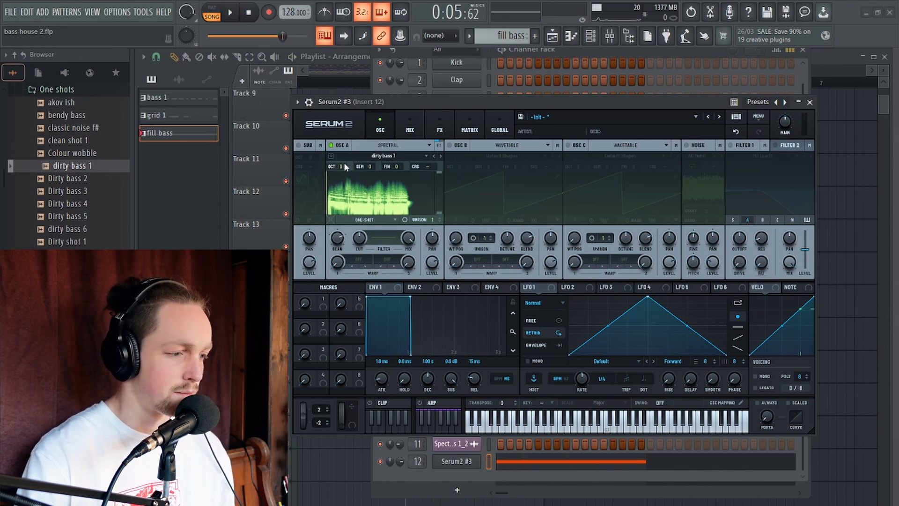
pyautogui.moveTo(343, 160); pyautogui.dragTo(346, 154)
pyautogui.press('space')
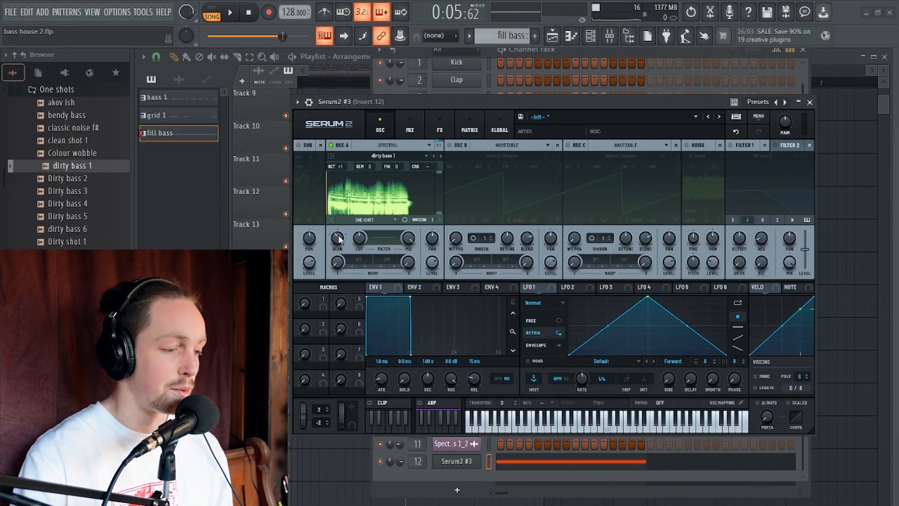
pyautogui.moveTo(434, 195); pyautogui.dragTo(409, 196)
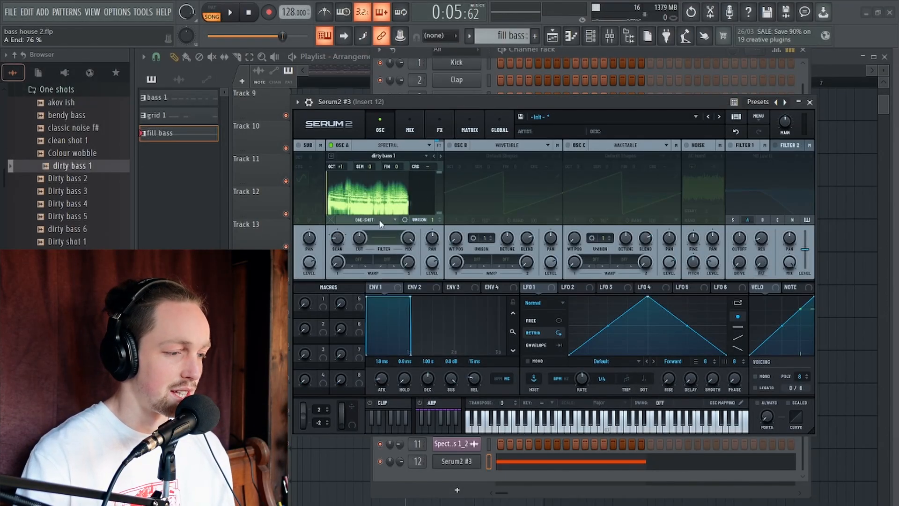
# - Try oscillator A's scan rate at -170% and 51% while listening, and try raising its low frequency limit before resetting it to 10 Hz
pyautogui.press('space')
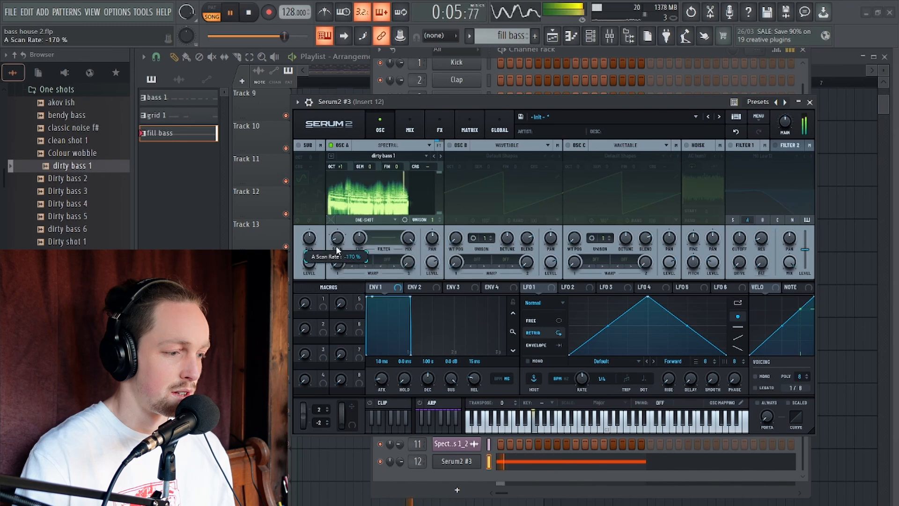
pyautogui.moveTo(337, 248); pyautogui.dragTo(338, 231)
pyautogui.press('space')
pyautogui.press('space')
pyautogui.press('space')
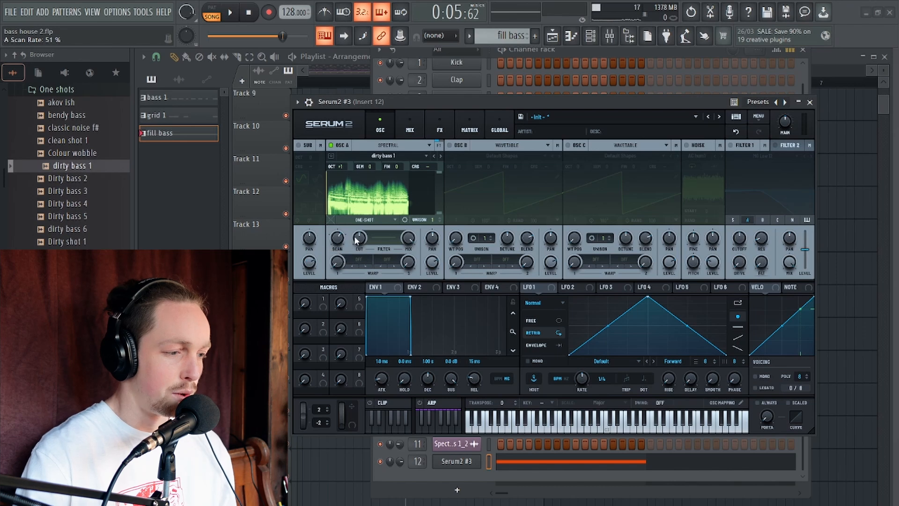
pyautogui.press('space')
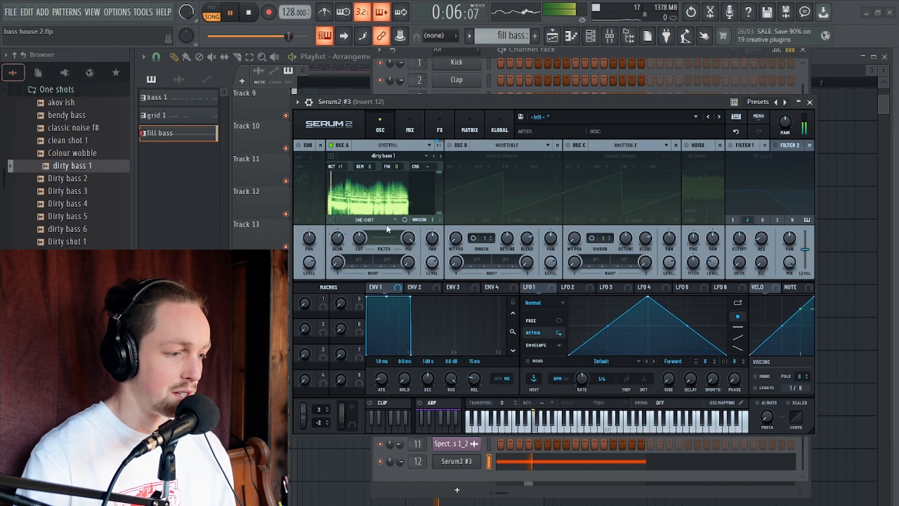
pyautogui.press('space')
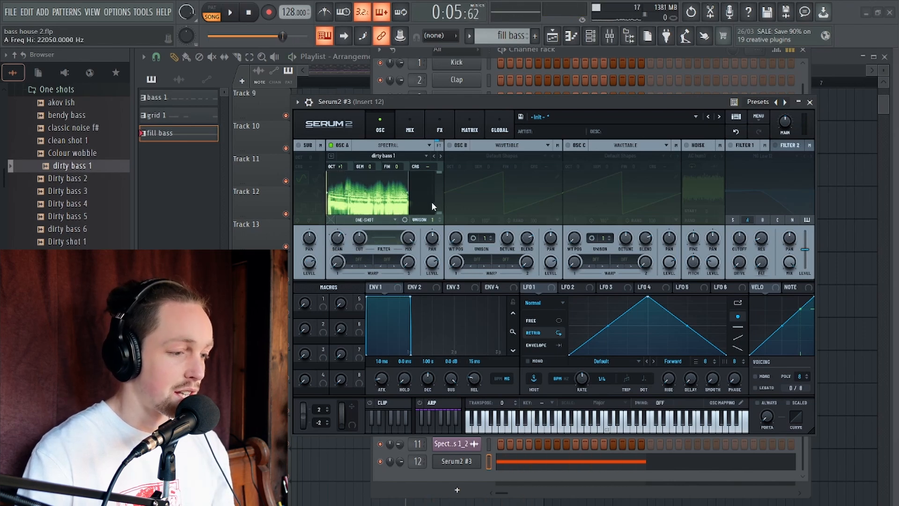
pyautogui.moveTo(441, 211); pyautogui.dragTo(441, 202)
pyautogui.doubleClick(441, 200)
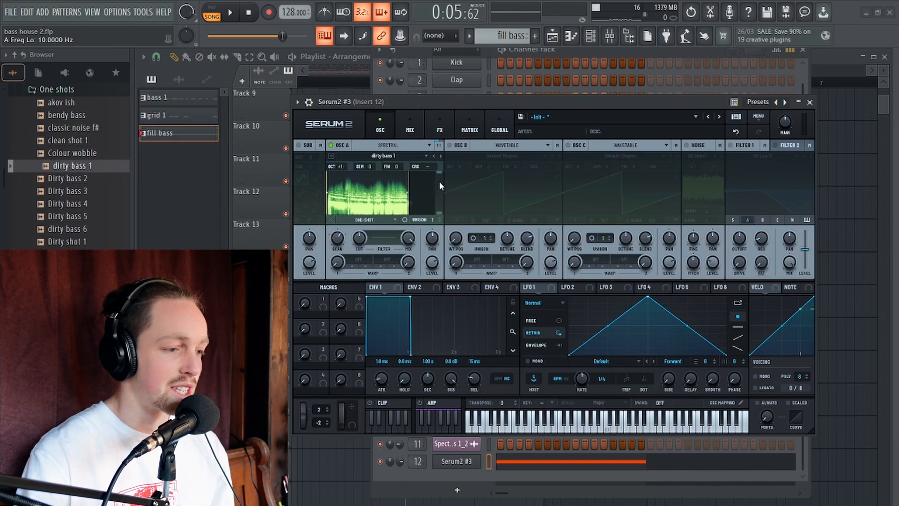
# - Shape oscillator A's spectral filter curve with a low-frequency dip, a raised peak past the midpoint and a curved rise between them
pyautogui.click(380, 239)
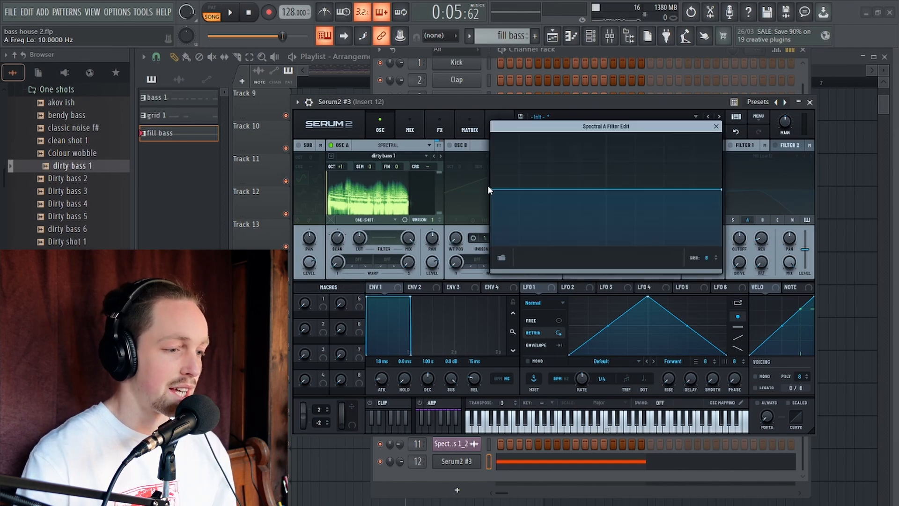
pyautogui.doubleClick(555, 190)
pyautogui.moveTo(555, 189); pyautogui.dragTo(533, 240)
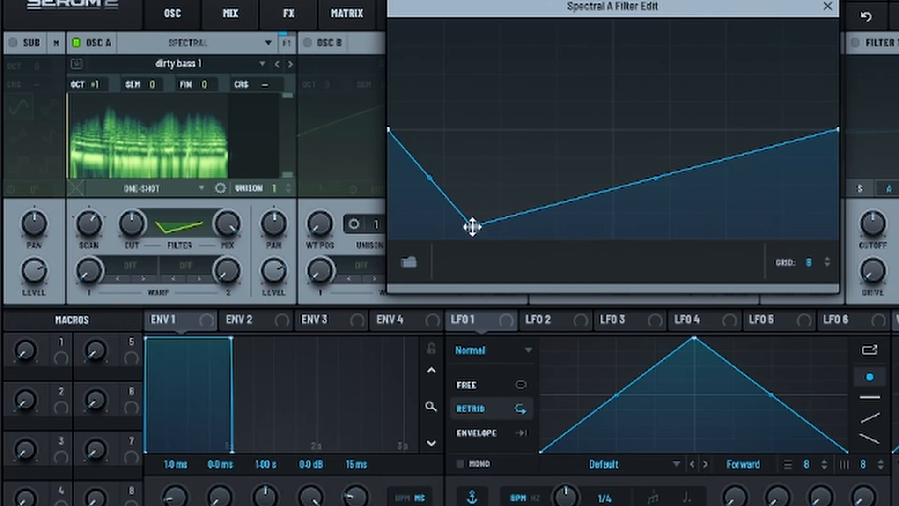
pyautogui.moveTo(472, 227)
pyautogui.mouseDown()
pyautogui.moveTo(538, 226)
pyautogui.moveTo(452, 228)
pyautogui.moveTo(504, 229)
pyautogui.moveTo(485, 229)
pyautogui.mouseUp()
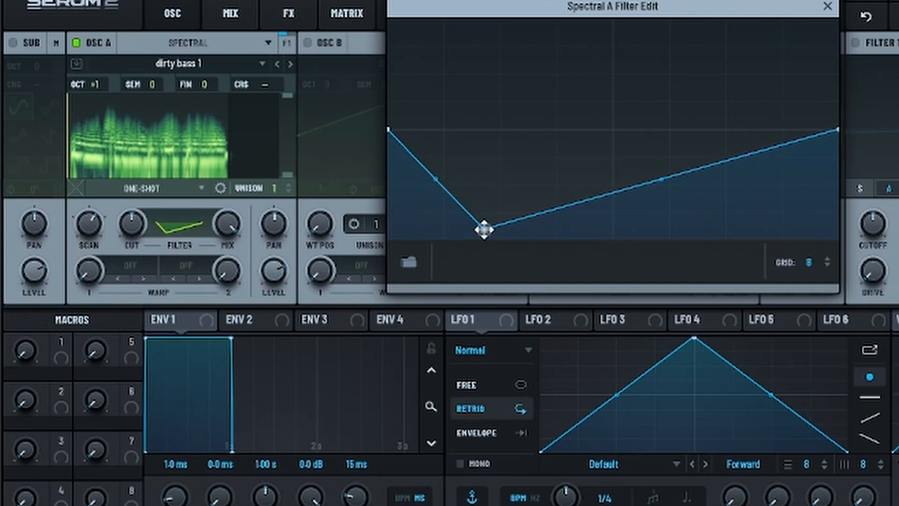
pyautogui.doubleClick(588, 116)
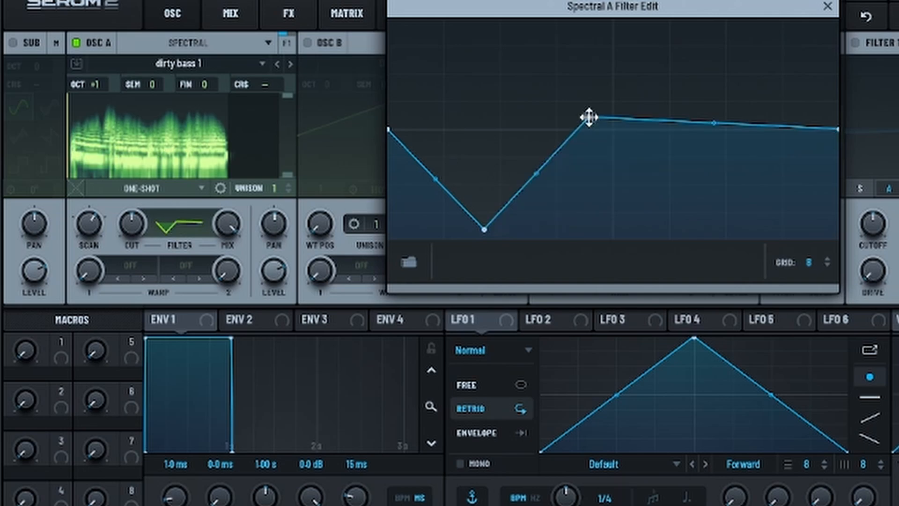
pyautogui.moveTo(588, 116); pyautogui.dragTo(656, 80)
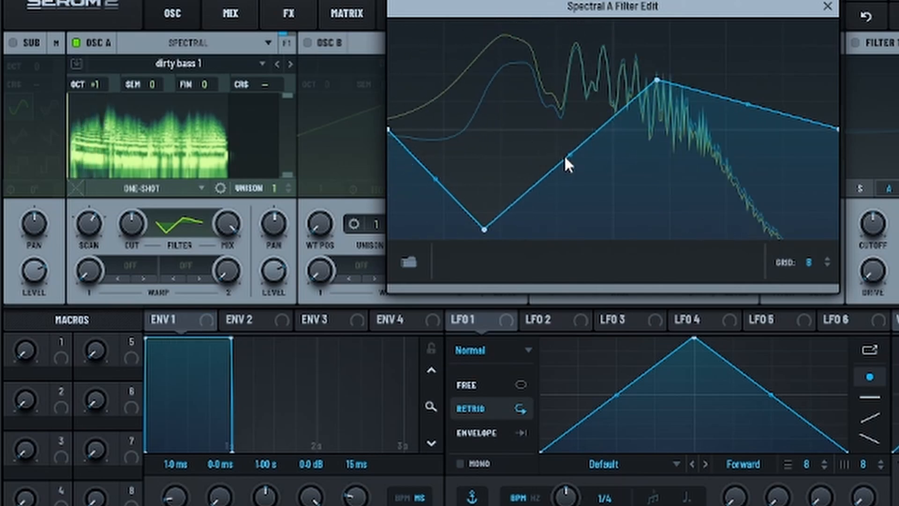
pyautogui.moveTo(570, 154); pyautogui.dragTo(568, 117)
pyautogui.moveTo(488, 225); pyautogui.dragTo(502, 181)
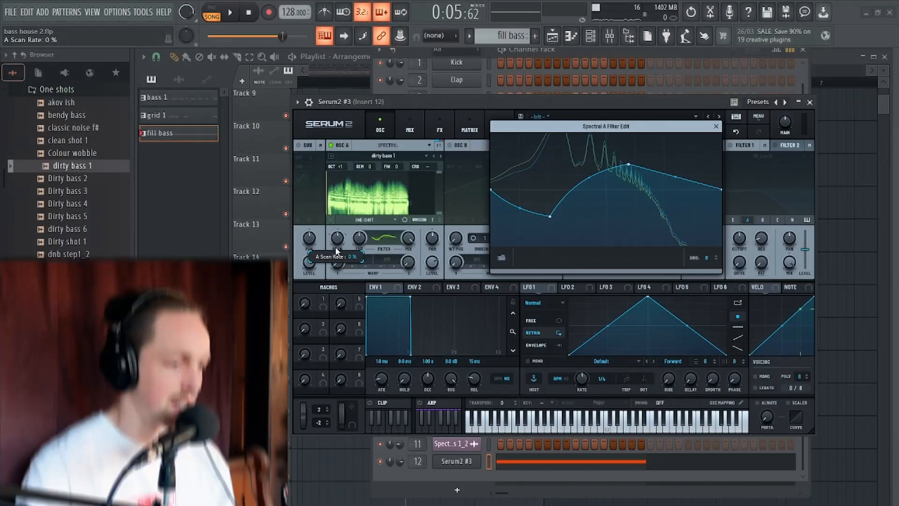
# - Raise oscillator A's scan rate from 0% while auditioning the filtered bass, and close the spectral filter editor
pyautogui.moveTo(341, 231); pyautogui.dragTo(341, 229)
pyautogui.press('space')
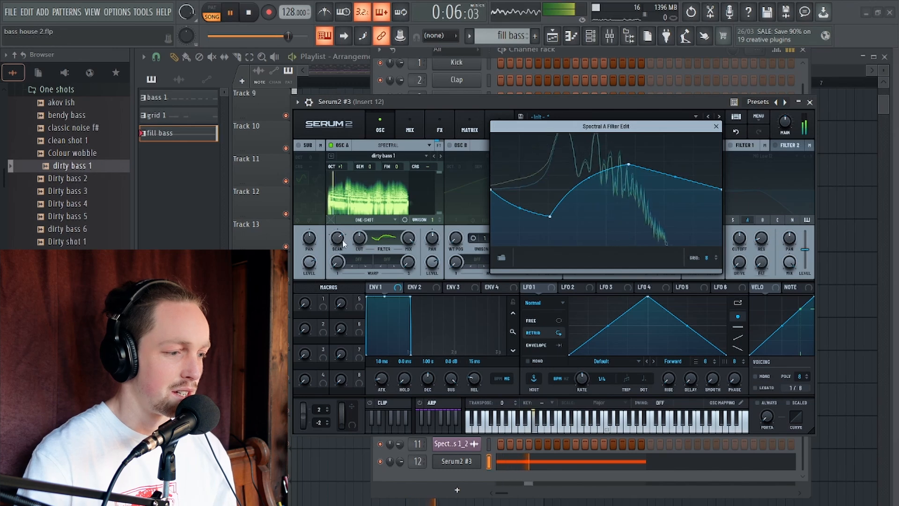
pyautogui.press('space')
pyautogui.press('space')
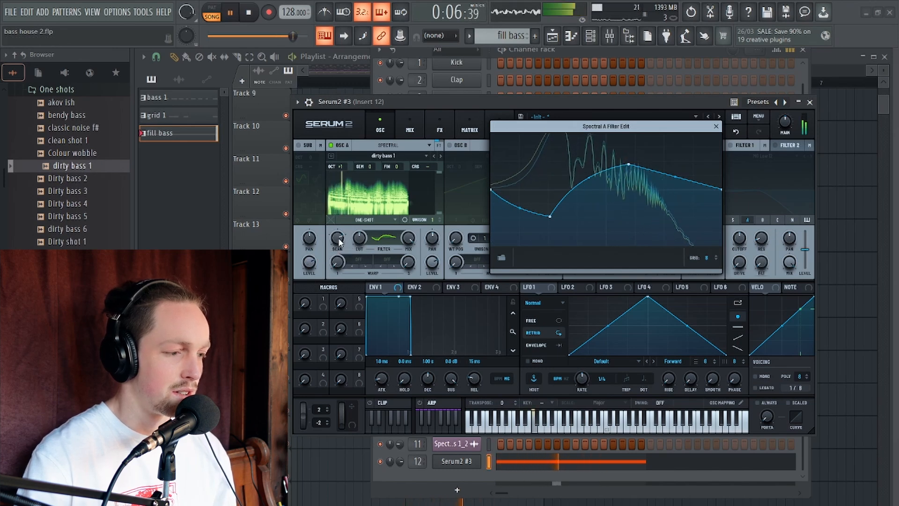
pyautogui.press('space')
pyautogui.press('space')
pyautogui.moveTo(340, 242); pyautogui.dragTo(364, 241)
pyautogui.press('space')
pyautogui.press('space')
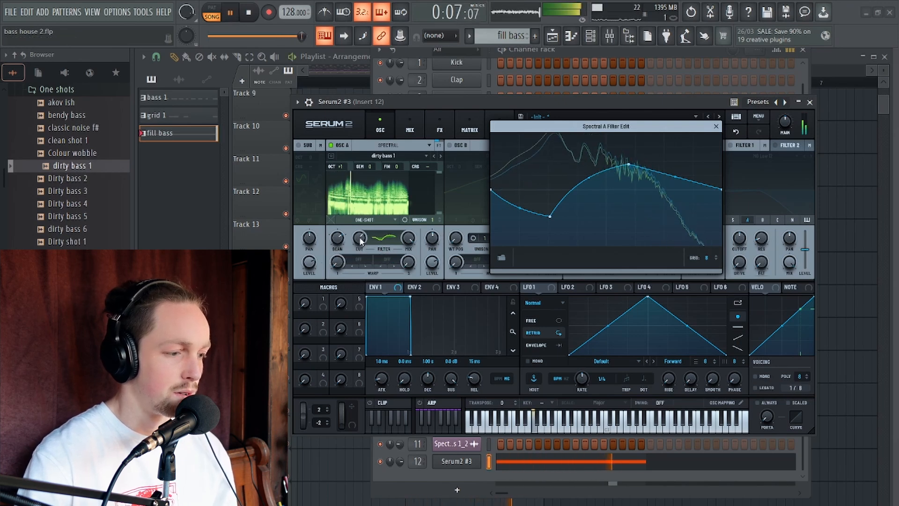
pyautogui.press('space')
pyautogui.moveTo(455, 101)
pyautogui.mouseDown()
pyautogui.moveTo(430, 86)
pyautogui.moveTo(462, 109)
pyautogui.mouseUp()
pyautogui.click(692, 111)
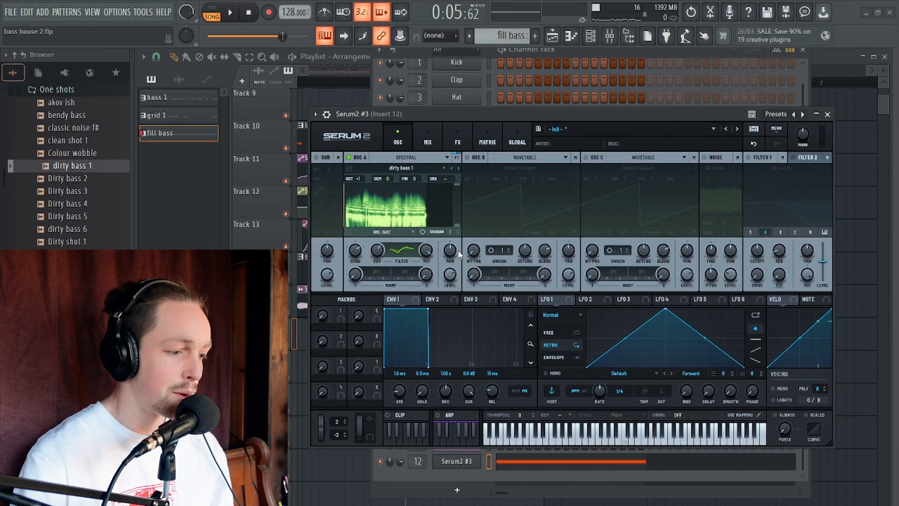
# - Set oscillator A's first warp to the spectral Detune +/- mode and adjust its amount, trying 71, while auditioning the bass
pyautogui.click(382, 272)
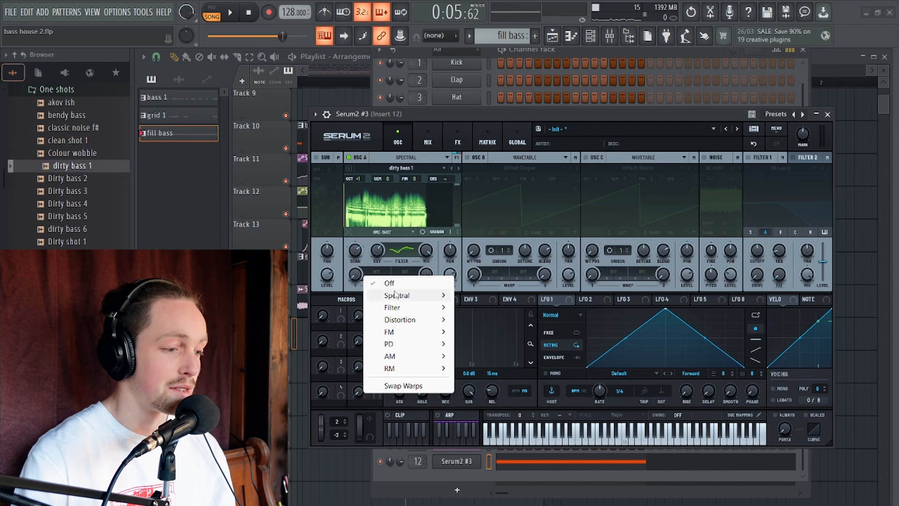
pyautogui.moveTo(395, 294)
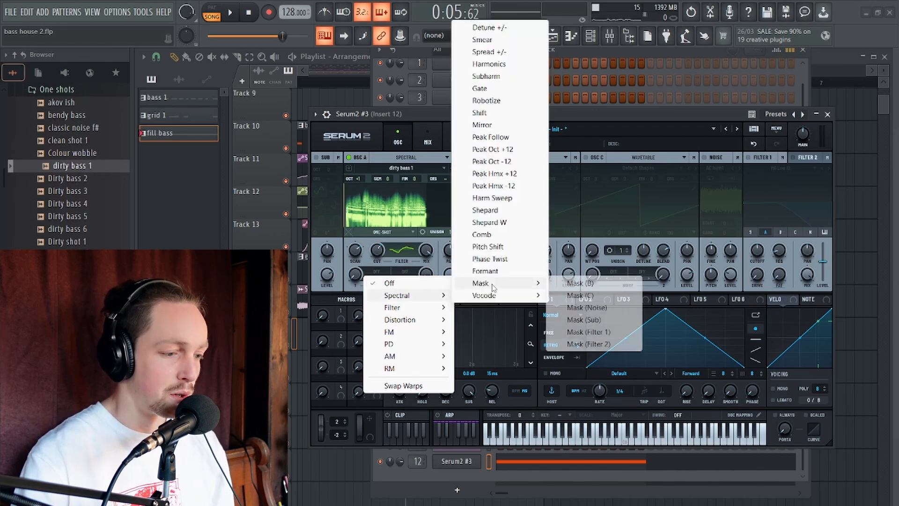
pyautogui.click(501, 28)
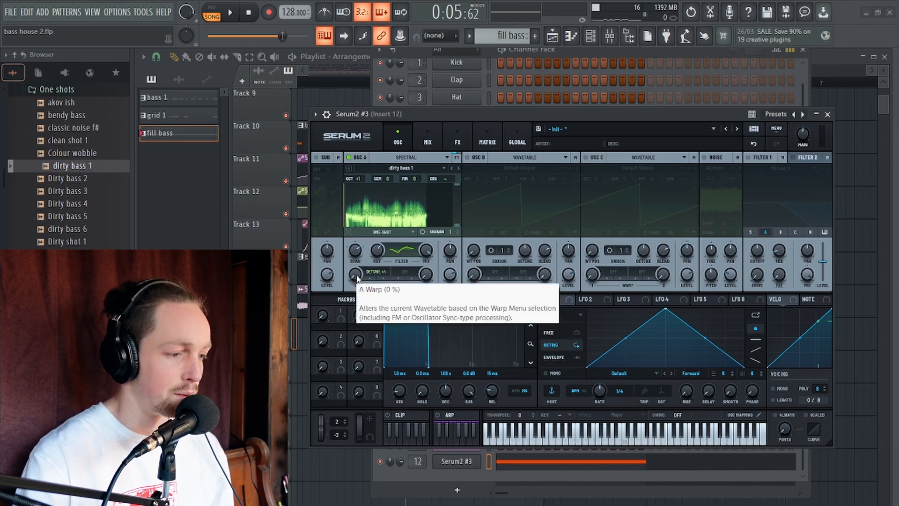
pyautogui.moveTo(358, 280); pyautogui.dragTo(360, 226)
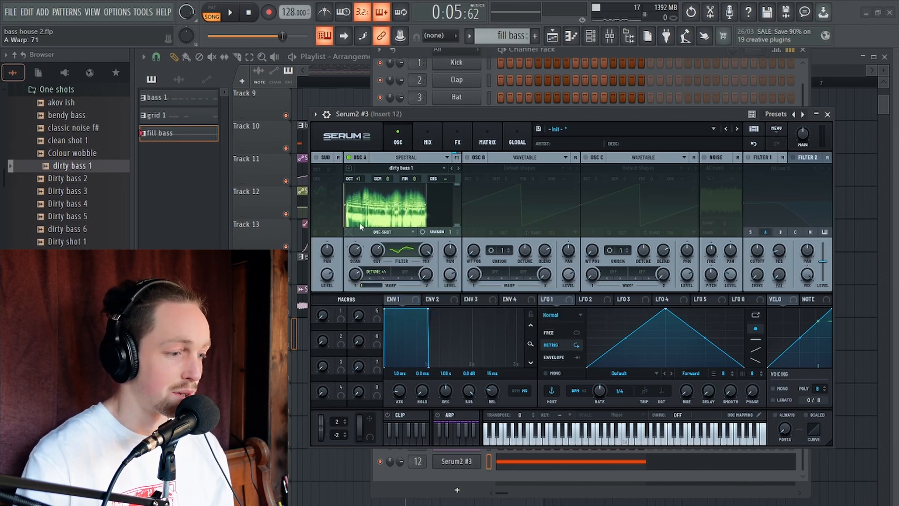
pyautogui.moveTo(356, 282)
pyautogui.mouseDown()
pyautogui.moveTo(360, 288)
pyautogui.moveTo(357, 268)
pyautogui.mouseUp()
pyautogui.press('space')
pyautogui.press('space')
pyautogui.press('space')
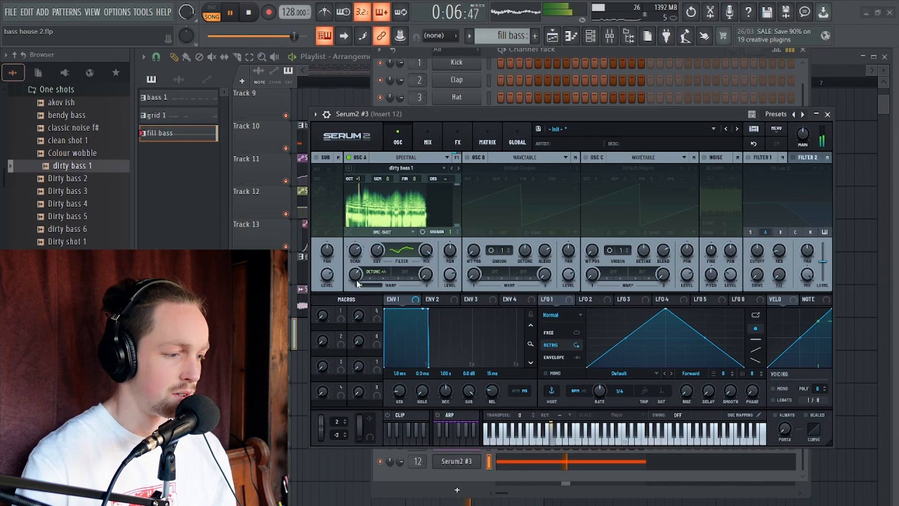
pyautogui.press('space')
# - Audition Detune +/- warp variation values of 0.5125 and 0.4333 on oscillator A, and set the variation to 0.3208
pyautogui.moveTo(360, 285); pyautogui.dragTo(373, 286)
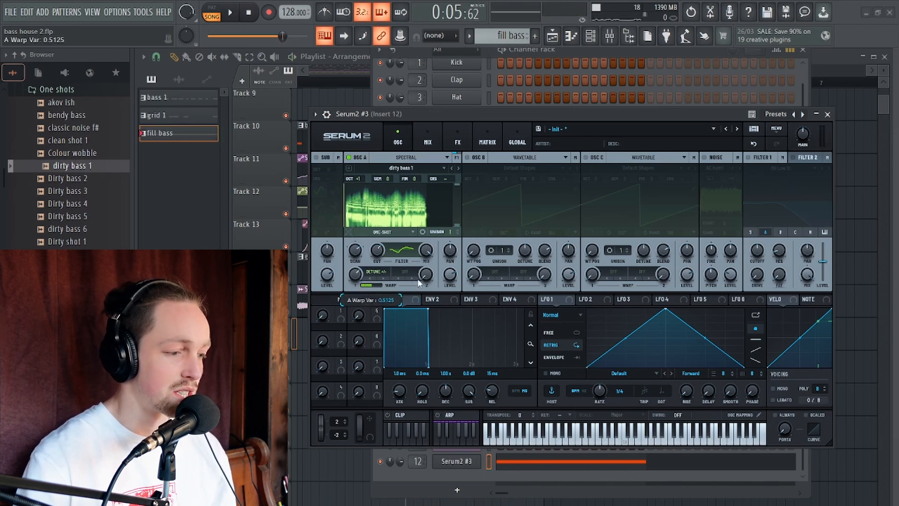
pyautogui.press('space')
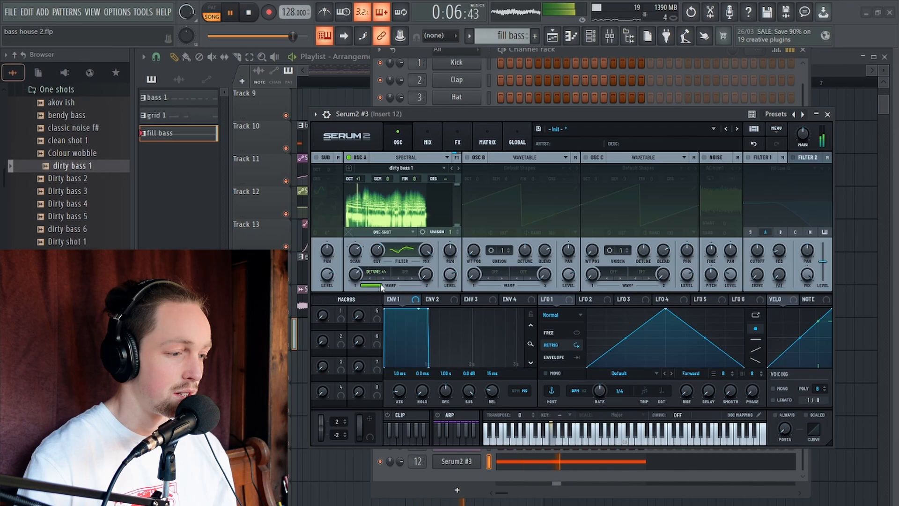
pyautogui.press('space')
pyautogui.moveTo(380, 285); pyautogui.dragTo(362, 284)
pyautogui.press('space')
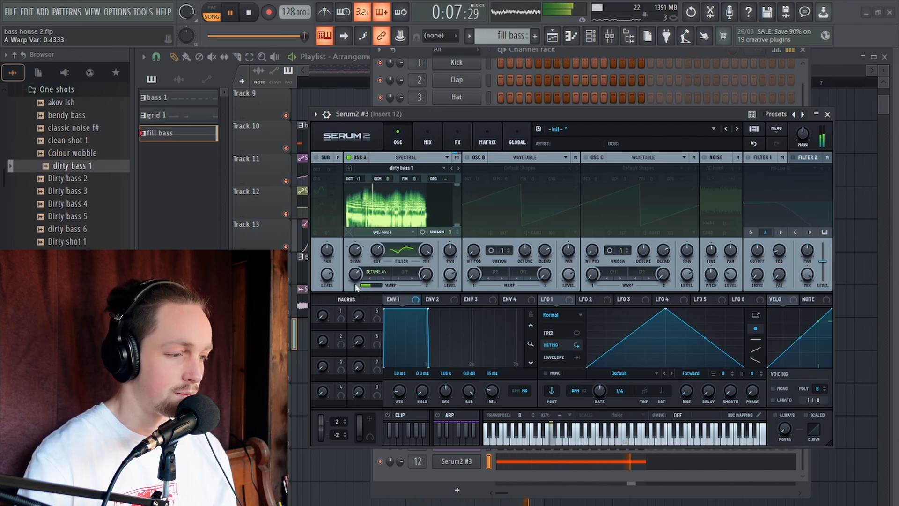
pyautogui.press('space')
pyautogui.moveTo(374, 287); pyautogui.dragTo(367, 283)
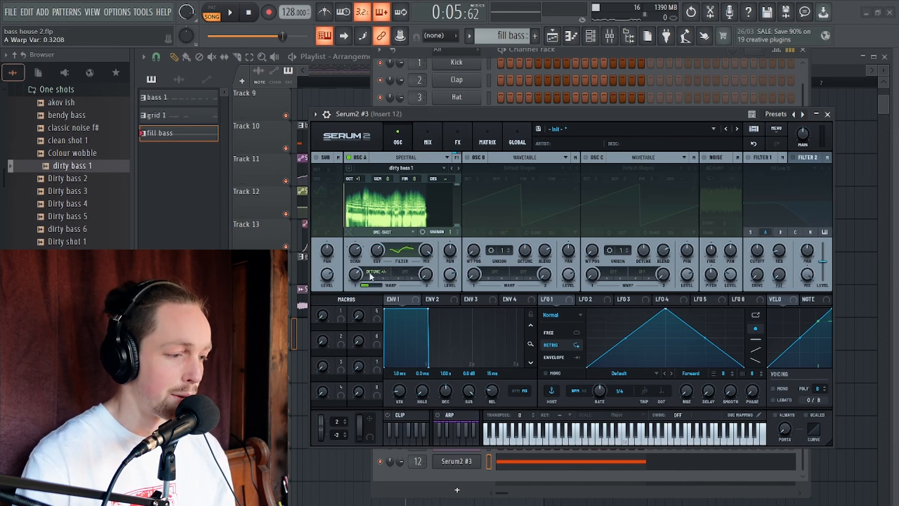
# - Audition the Smear warp mode on oscillator A and reset its warp amount to 0%
pyautogui.moveTo(356, 275); pyautogui.dragTo(355, 279)
pyautogui.click(381, 279)
pyautogui.press('space')
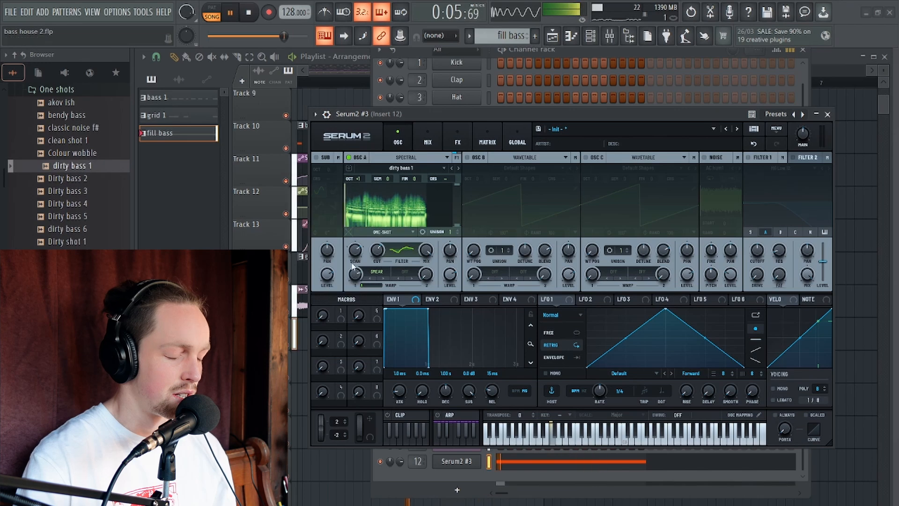
pyautogui.press('space')
pyautogui.doubleClick(355, 277)
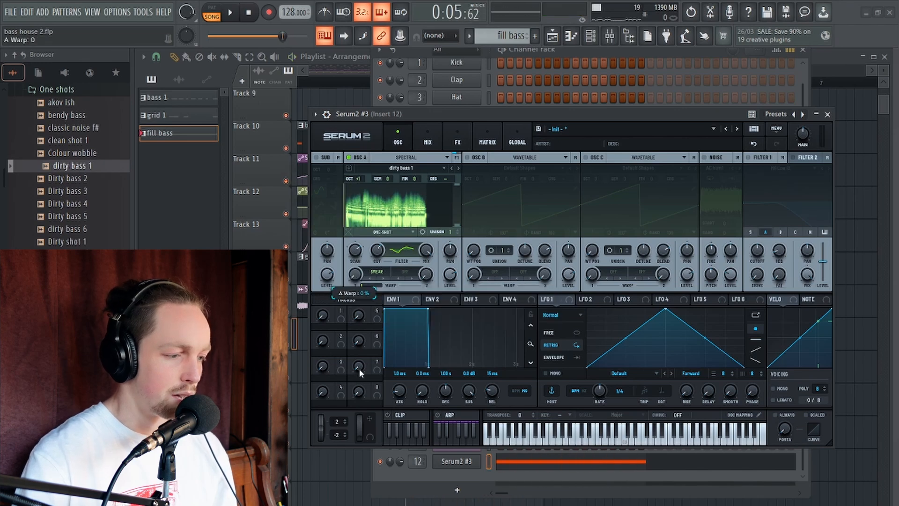
# - Switch oscillator A's warp to Spread +/- and audition the bass at amounts of 78, 73 and 82
pyautogui.click(382, 277)
pyautogui.moveTo(356, 275)
pyautogui.mouseDown()
pyautogui.moveTo(367, 199)
pyautogui.moveTo(369, 208)
pyautogui.mouseUp()
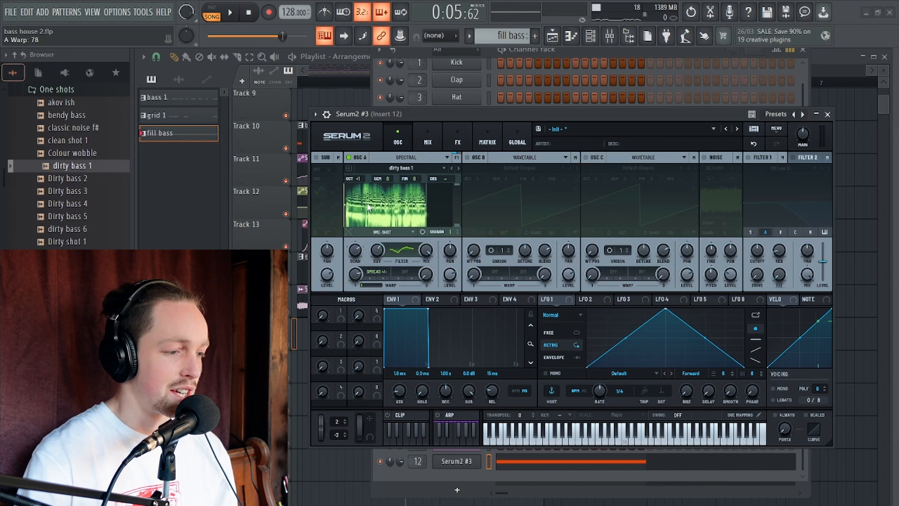
pyautogui.moveTo(356, 276)
pyautogui.mouseDown()
pyautogui.moveTo(356, 260)
pyautogui.moveTo(358, 281)
pyautogui.mouseUp()
pyautogui.press('space')
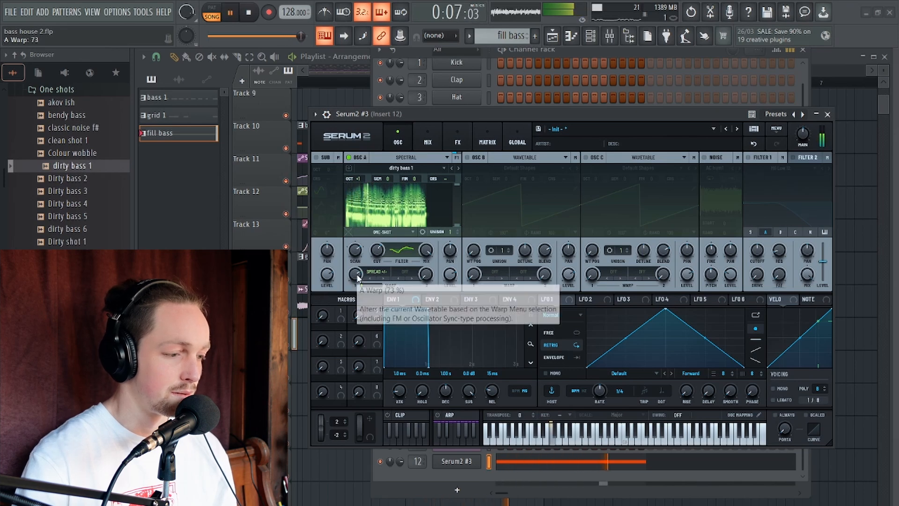
pyautogui.press('space')
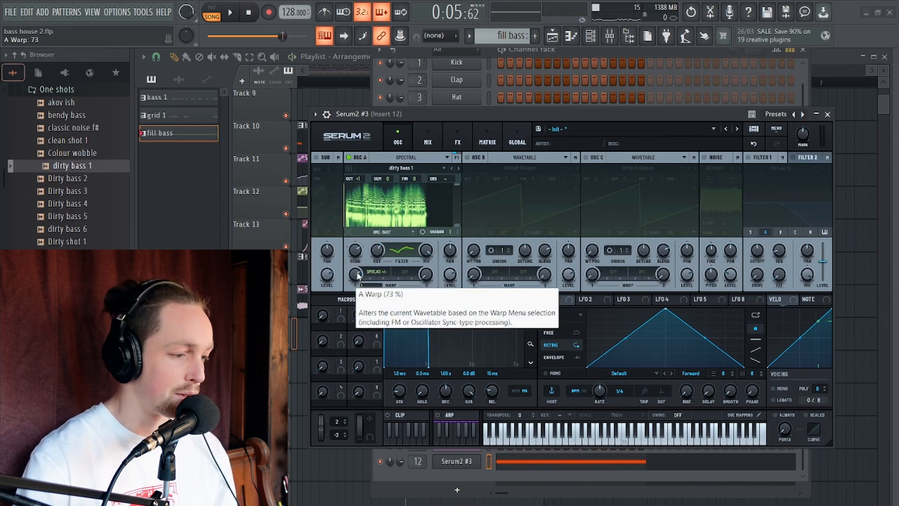
pyautogui.moveTo(357, 273); pyautogui.dragTo(360, 287)
pyautogui.press('space')
pyautogui.press('space')
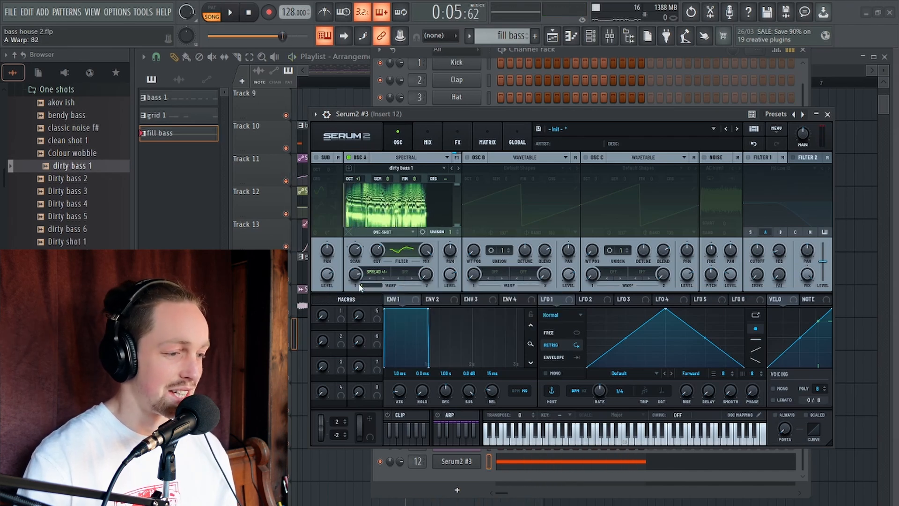
# - Switch oscillator A's warp to Harmonics and audition the bass while raising the amount through 7 and 23 to 39
pyautogui.click(377, 272)
pyautogui.click(500, 63)
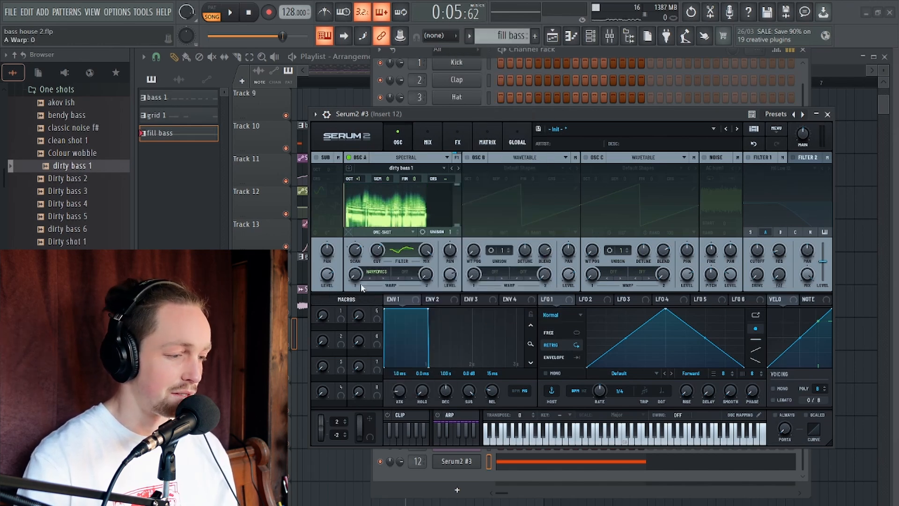
pyautogui.moveTo(356, 279); pyautogui.dragTo(356, 273)
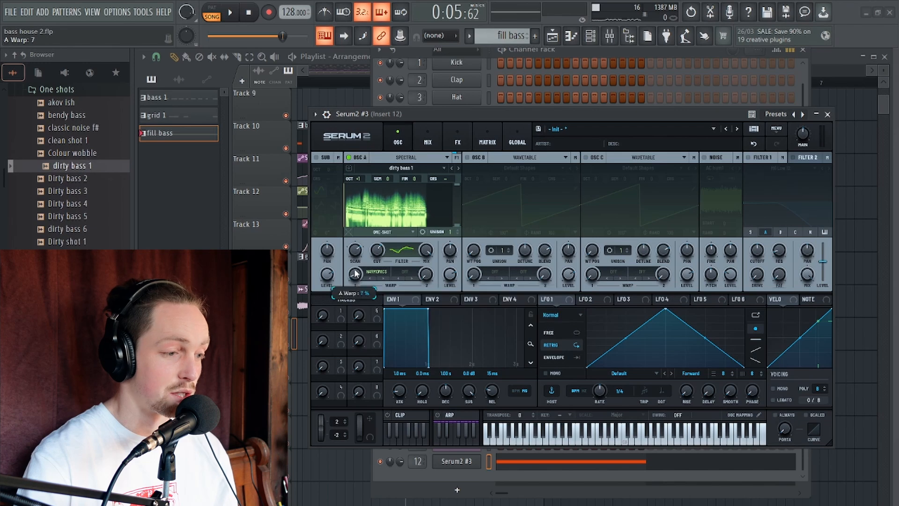
pyautogui.press('space')
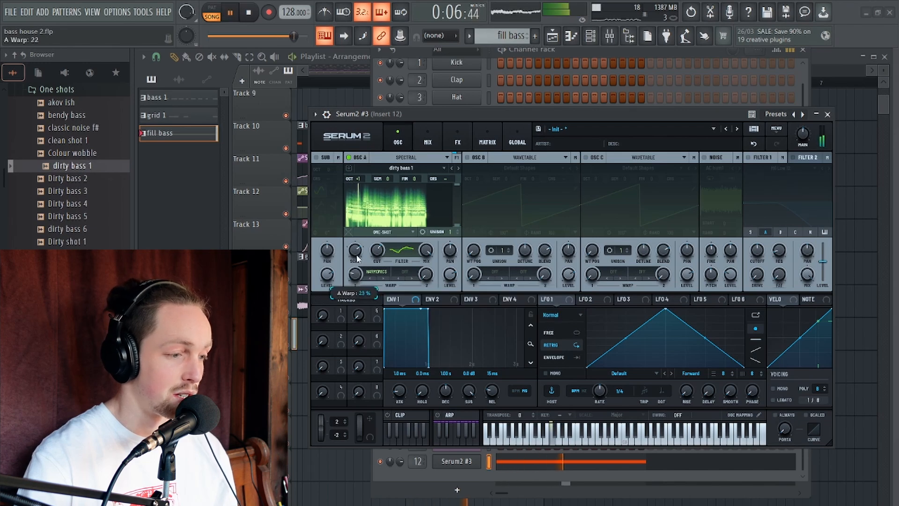
pyautogui.press('space')
pyautogui.moveTo(356, 278); pyautogui.dragTo(356, 263)
pyautogui.press('space')
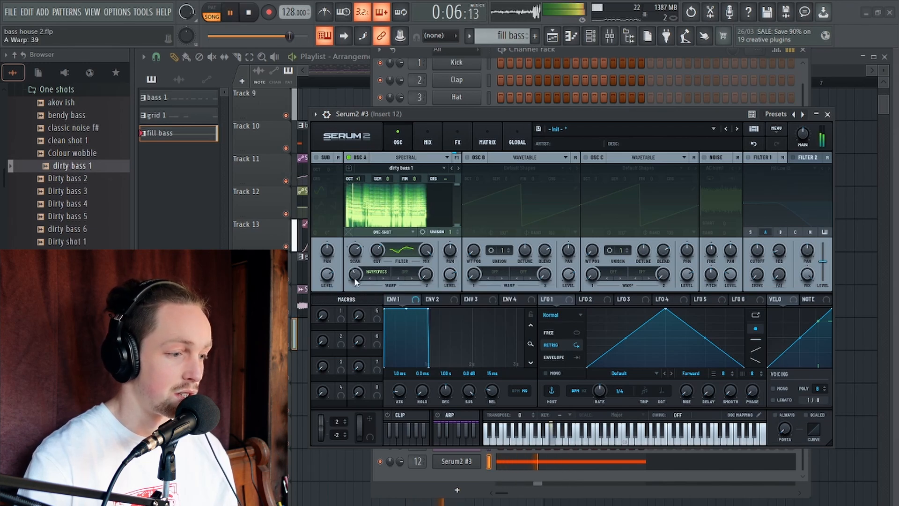
# - Switch oscillator A's warp to Subharm and audition the bass from 0% up to an amount of 46
pyautogui.click(383, 281)
pyautogui.press('space')
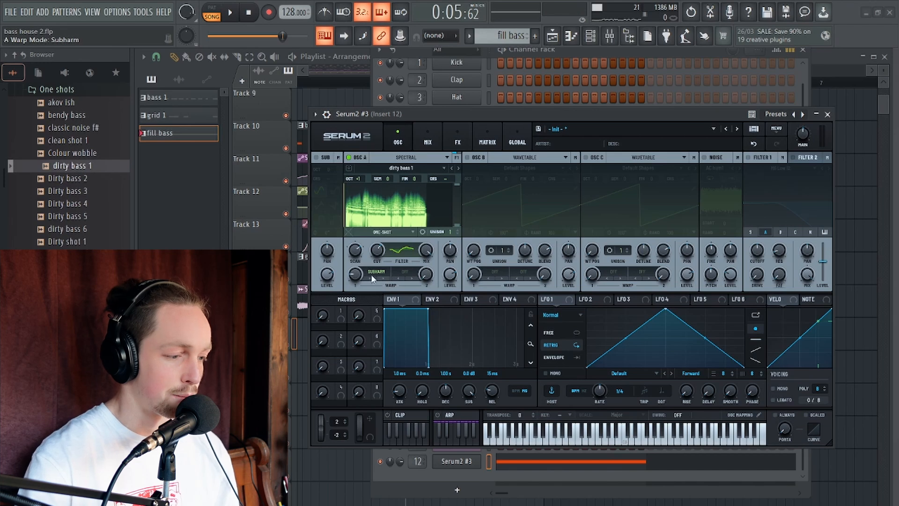
pyautogui.moveTo(360, 274); pyautogui.dragTo(354, 300)
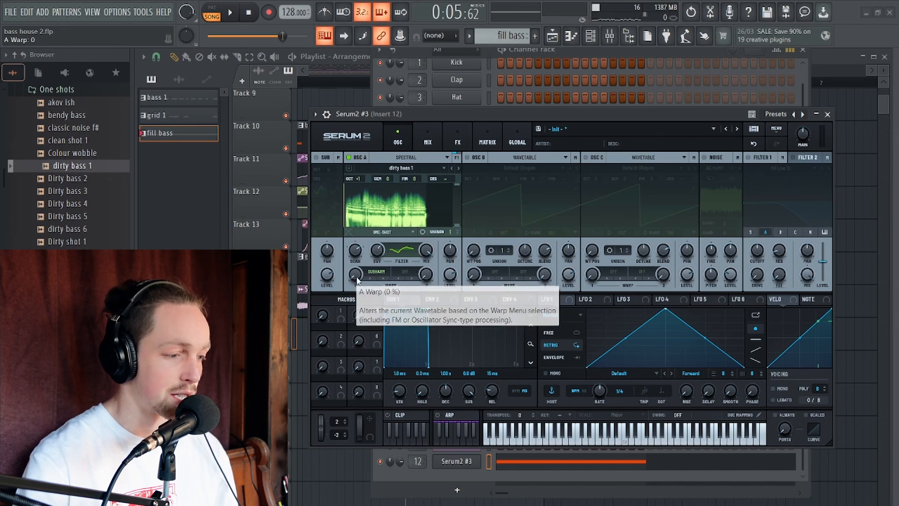
pyautogui.press('space')
pyautogui.moveTo(357, 280)
pyautogui.mouseDown()
pyautogui.moveTo(361, 252)
pyautogui.moveTo(355, 294)
pyautogui.mouseUp()
pyautogui.scroll(5, 356, 280)
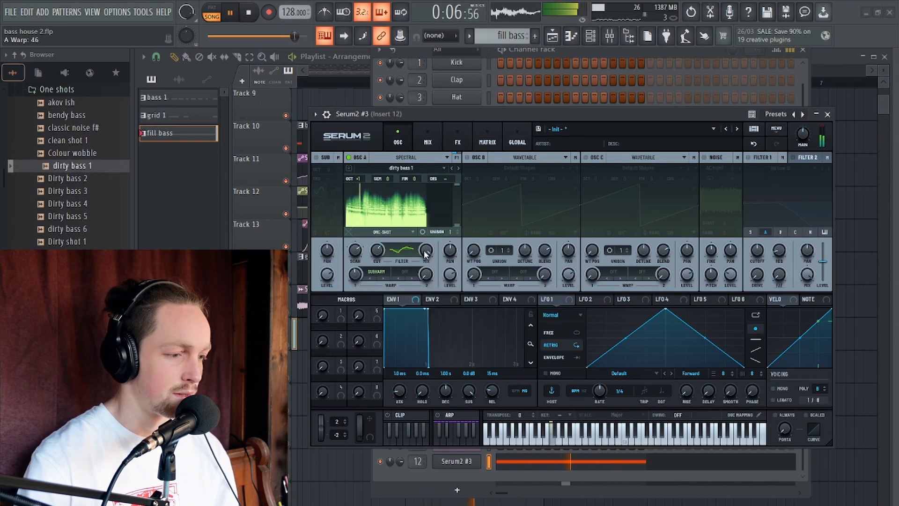
pyautogui.press('space')
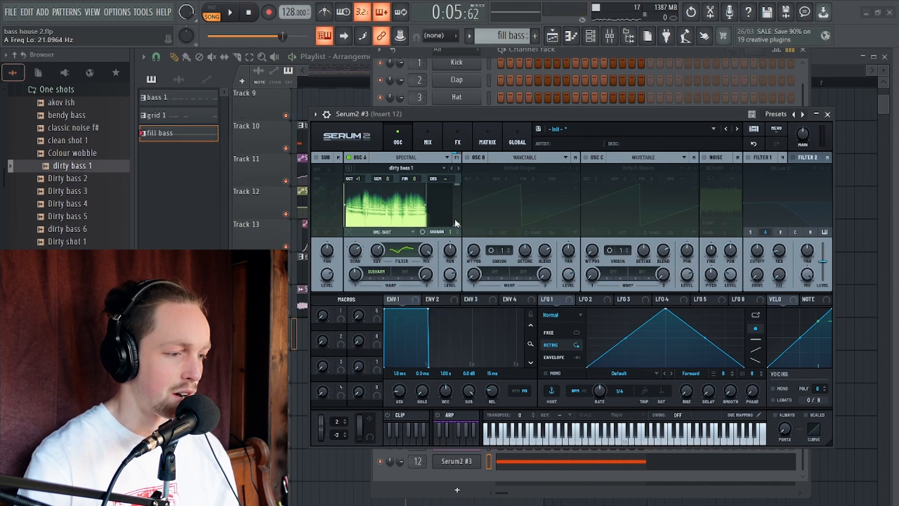
# - Raise oscillator A's low frequency limit to about 44.5 Hz while auditioning the bass
pyautogui.press('space')
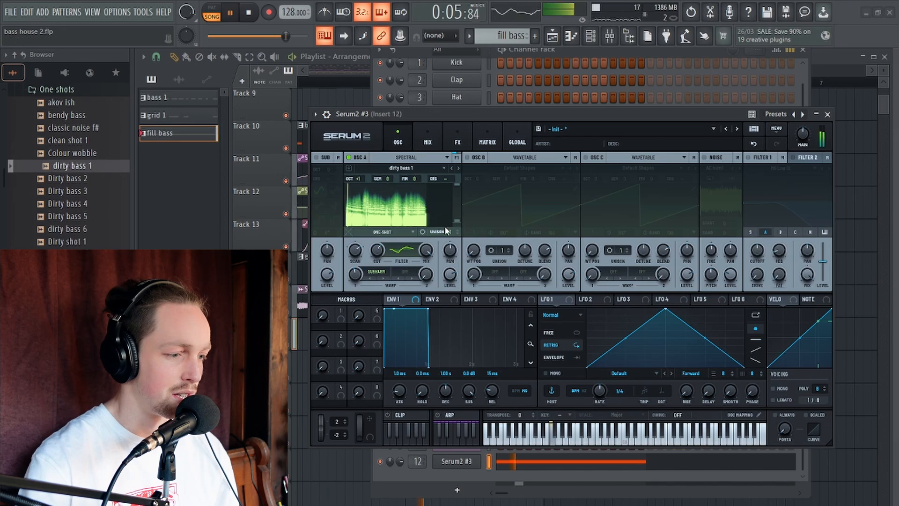
pyautogui.moveTo(457, 224); pyautogui.dragTo(457, 219)
pyautogui.press('space')
pyautogui.press('space')
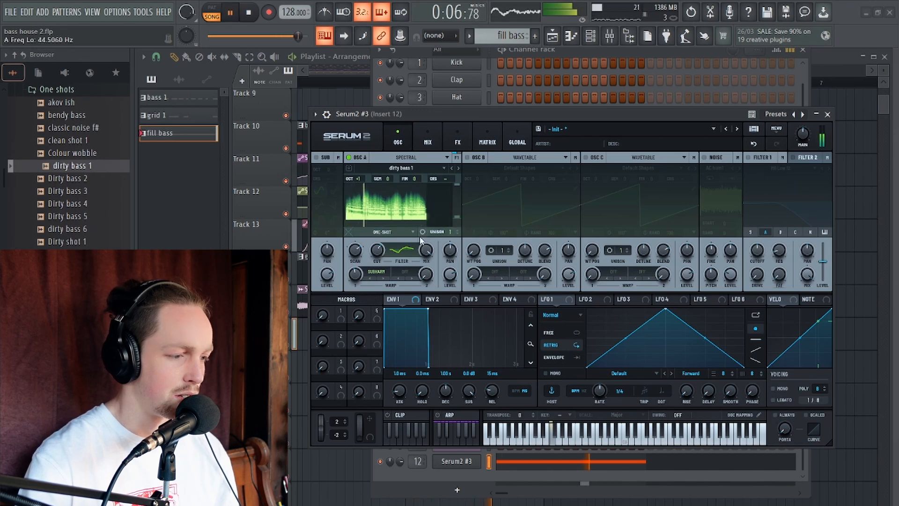
pyautogui.press('space')
pyautogui.press('space')
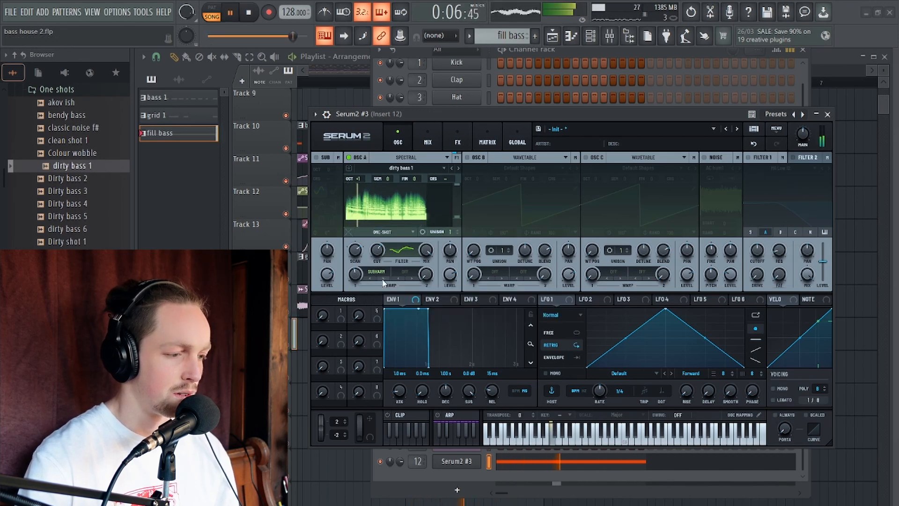
pyautogui.press('space')
# - Switch oscillator A's warp to Gate and audition the bass at amounts of 22, 16 and 25
pyautogui.moveTo(357, 280); pyautogui.dragTo(359, 314)
pyautogui.press('space')
pyautogui.press('space')
pyautogui.press('space')
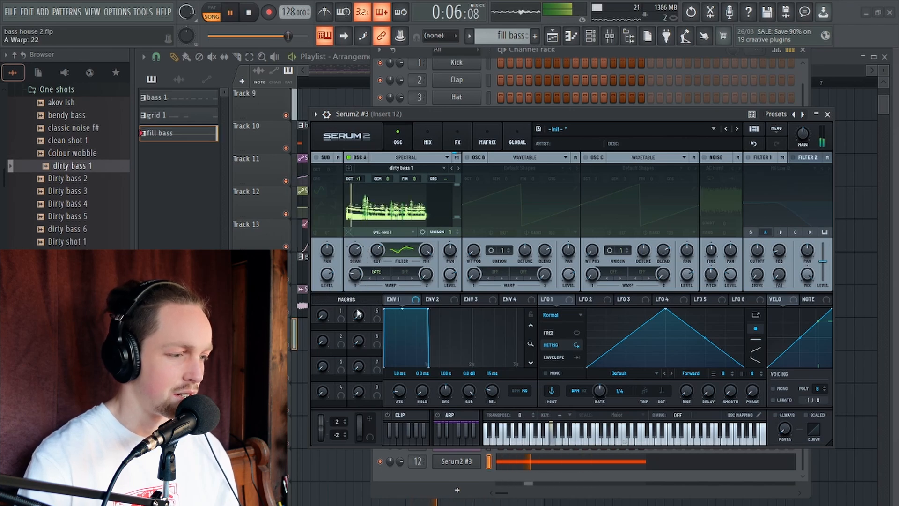
pyautogui.press('space')
pyautogui.moveTo(354, 275); pyautogui.dragTo(356, 279)
pyautogui.press('space')
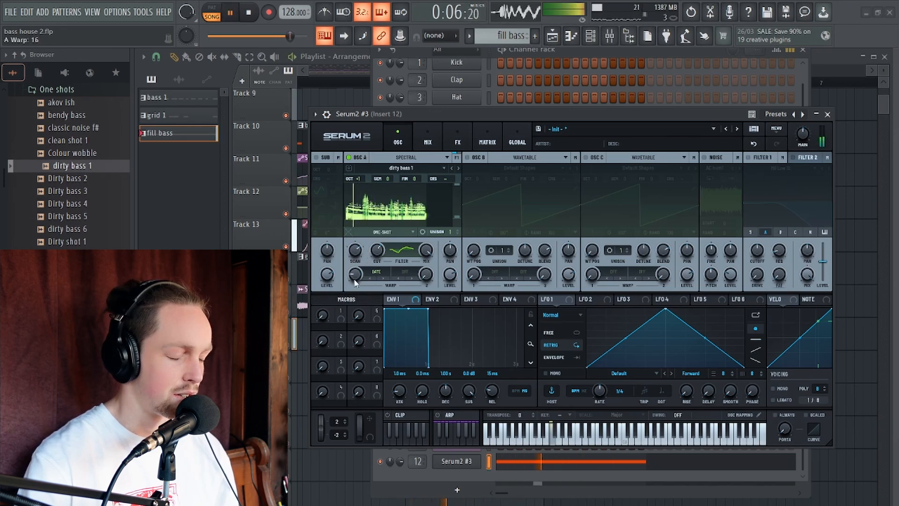
pyautogui.press('space')
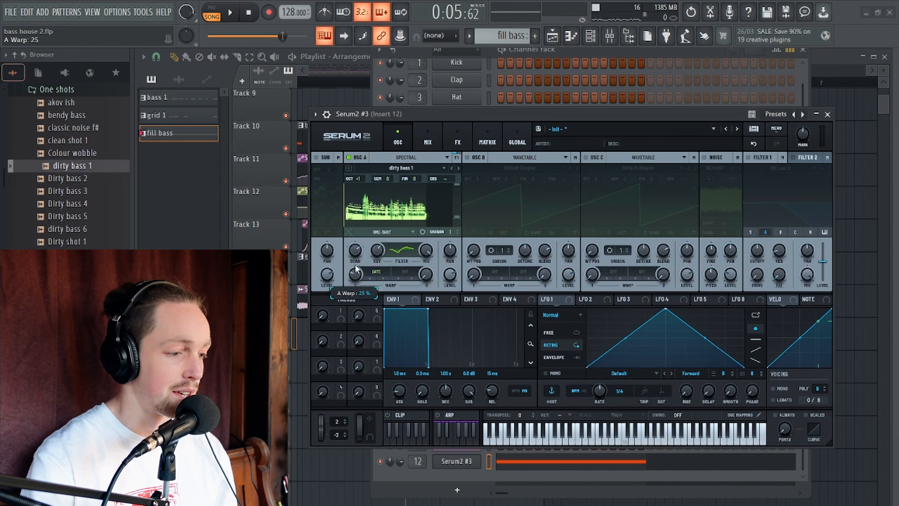
# - Audition higher Gate warp amounts of 33 and 68 on oscillator A, and return the amount to 0%
pyautogui.press('space')
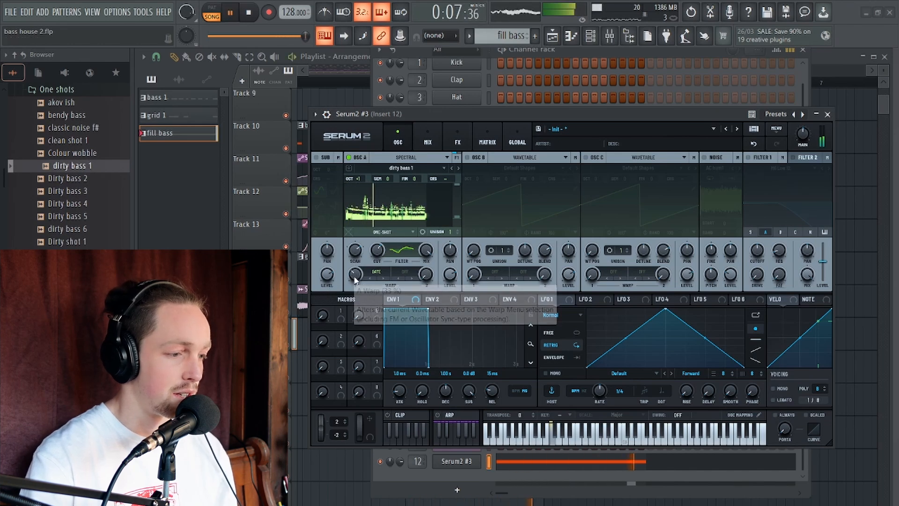
pyautogui.press('space')
pyautogui.moveTo(358, 277); pyautogui.dragTo(377, 262)
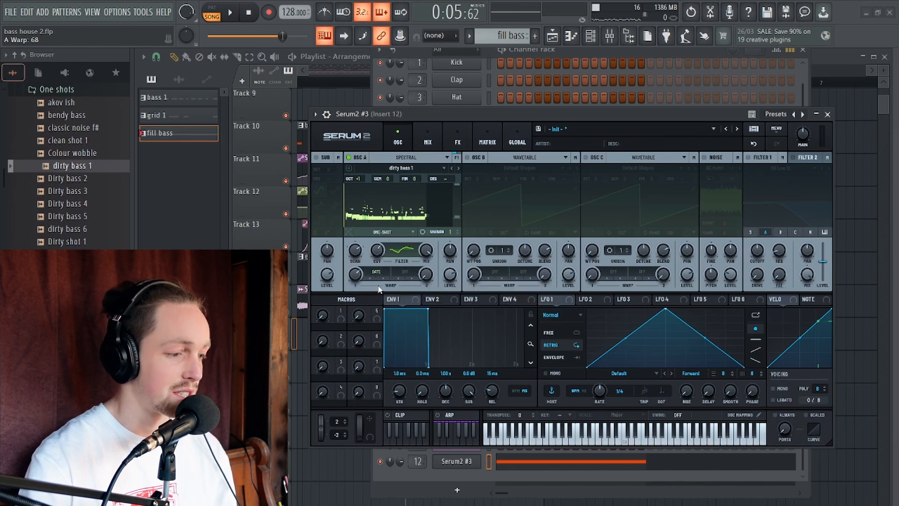
pyautogui.press('space')
pyautogui.moveTo(358, 275); pyautogui.dragTo(361, 343)
pyautogui.press('space')
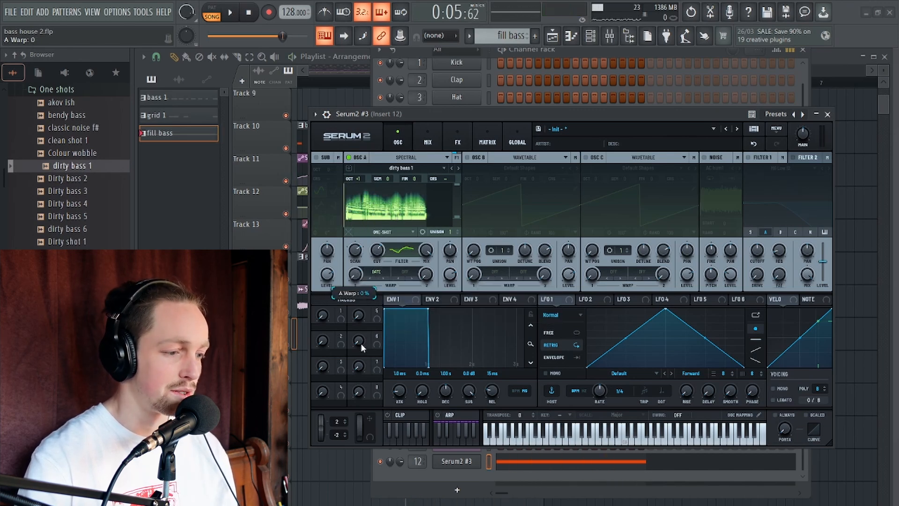
# - Switch oscillator A's warp to Shift, audition the bass while varying the amount, and return it to 0%
pyautogui.click(382, 279)
pyautogui.press('space')
pyautogui.moveTo(356, 276); pyautogui.dragTo(375, 329)
pyautogui.press('space')
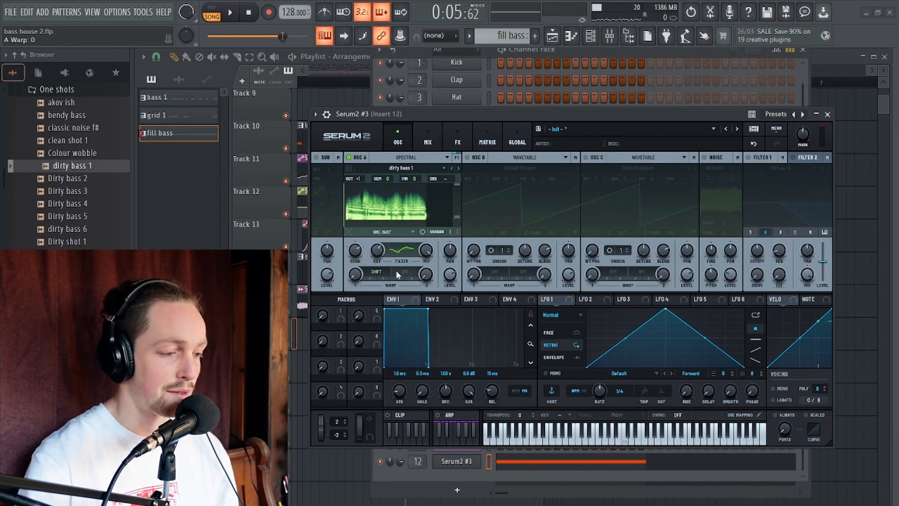
# - Switch oscillator A's warp to Mirror and audition the bass at an amount of 58
pyautogui.click(381, 275)
pyautogui.click(507, 125)
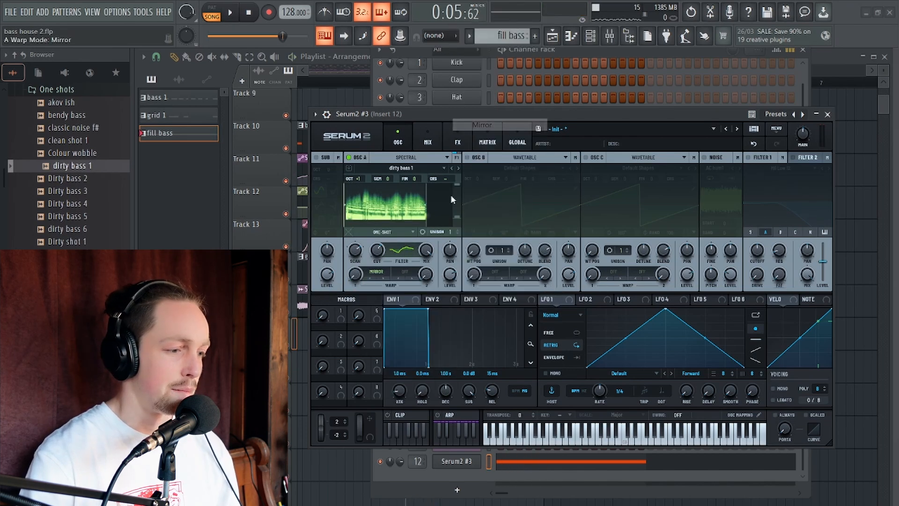
pyautogui.moveTo(356, 274); pyautogui.dragTo(363, 225)
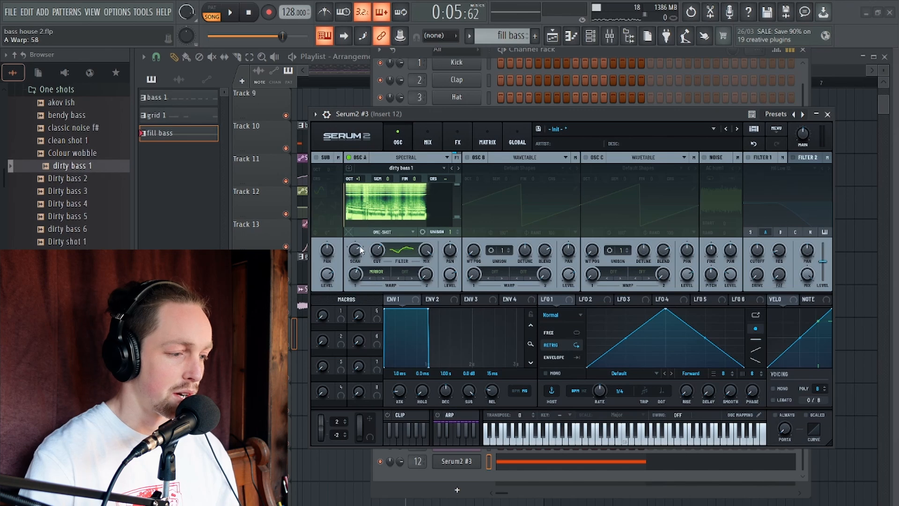
pyautogui.moveTo(353, 276); pyautogui.dragTo(359, 294)
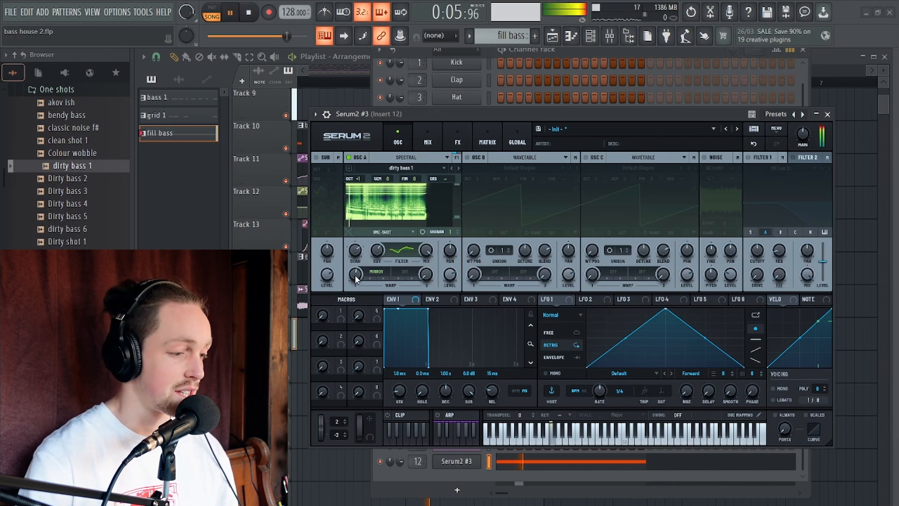
pyautogui.doubleClick(357, 276)
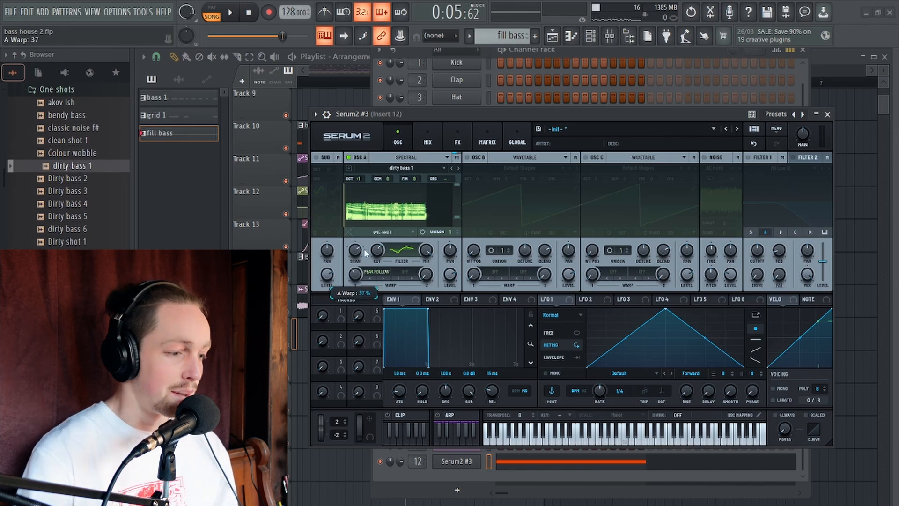
# - Audition the bass with oscillator A's Peak Follow warp, trying amounts of 37, 51 and 49
pyautogui.press('space')
pyautogui.moveTo(366, 251); pyautogui.dragTo(359, 286)
pyautogui.press('space')
pyautogui.press('space')
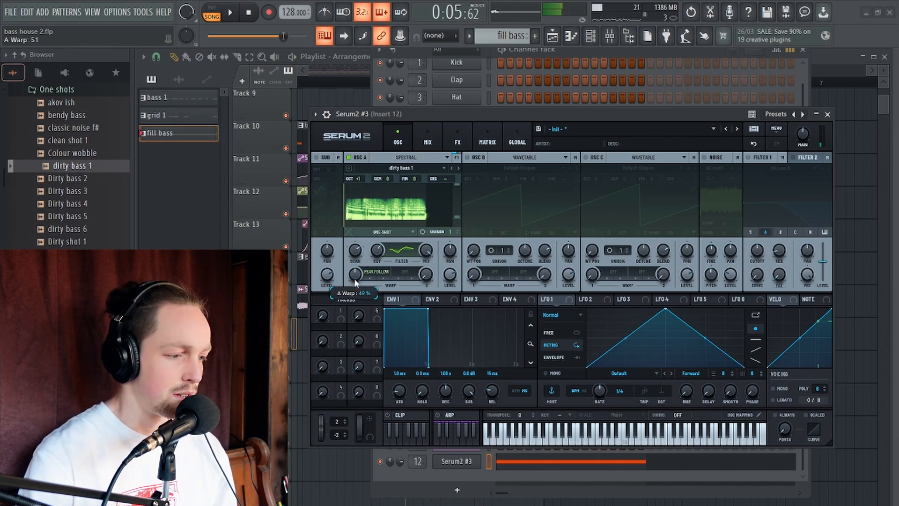
pyautogui.moveTo(356, 283)
pyautogui.mouseDown()
pyautogui.moveTo(380, 290)
pyautogui.moveTo(361, 260)
pyautogui.moveTo(360, 270)
pyautogui.mouseUp()
pyautogui.press('space')
pyautogui.press('space')
# - Switch oscillator A's warp to Peak Hrm +12 and audition the bass
pyautogui.click(383, 278)
pyautogui.press('space')
pyautogui.press('space')
pyautogui.press('space')
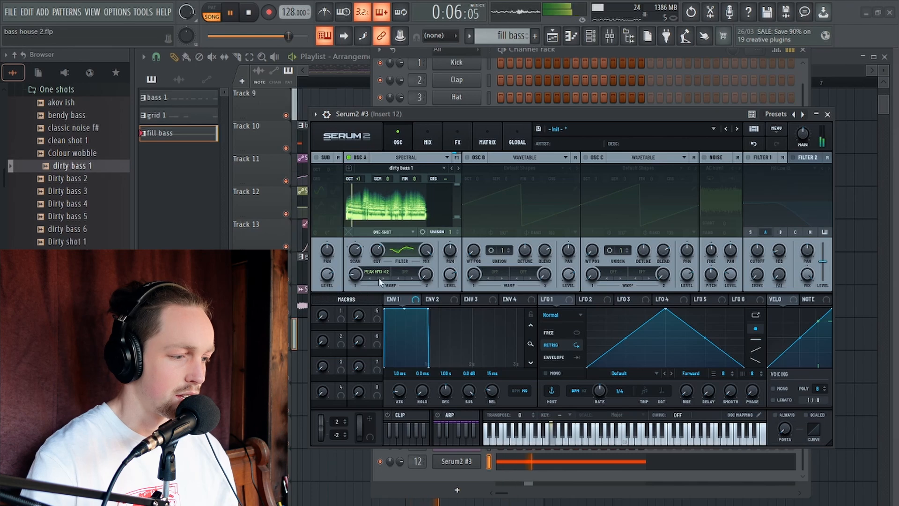
pyautogui.press('space')
# - Switch oscillator A's warp to Harm Sweep and audition the bass while adjusting the amount, trying 13
pyautogui.click(384, 279)
pyautogui.press('space')
pyautogui.moveTo(358, 274); pyautogui.dragTo(356, 283)
pyautogui.press('space')
pyautogui.press('space')
pyautogui.press('space')
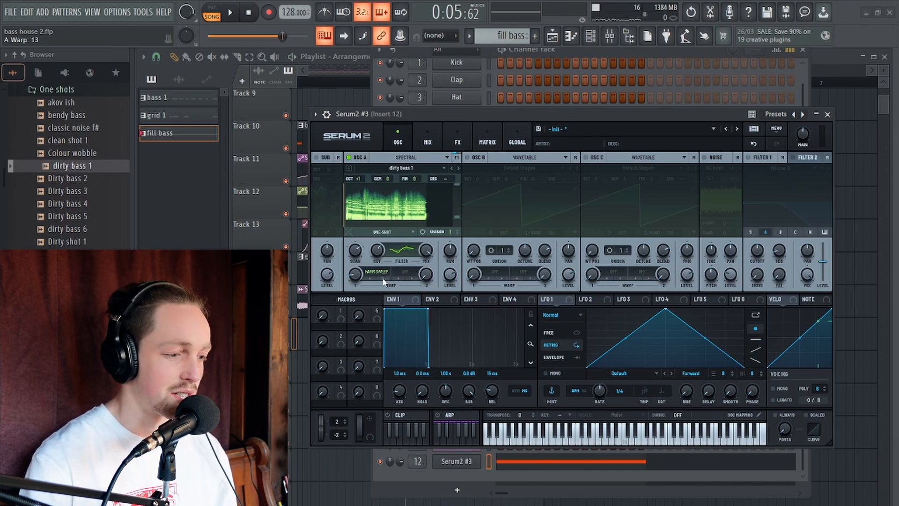
# - Switch oscillator A's warp to Shepard, try the amount at 100%, and audition the bass with it back at 0%
pyautogui.click(384, 281)
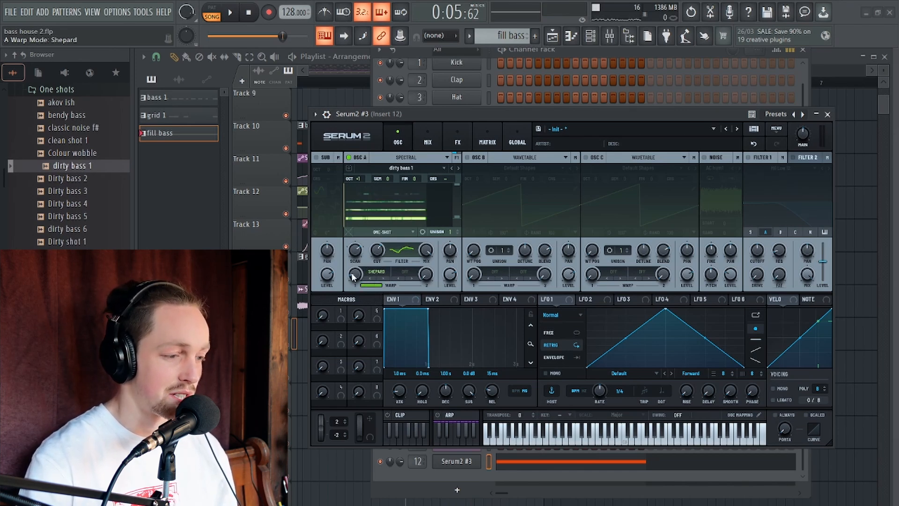
pyautogui.moveTo(354, 276); pyautogui.dragTo(367, 248)
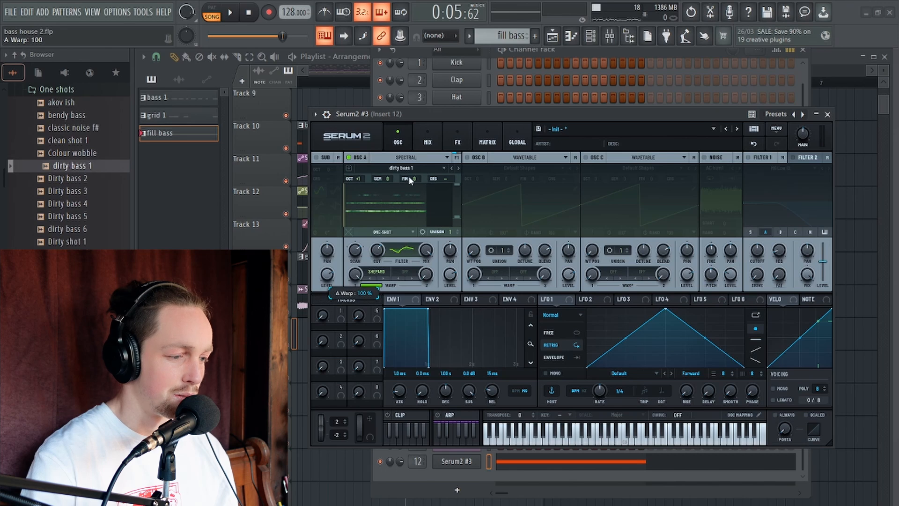
pyautogui.moveTo(409, 180); pyautogui.dragTo(391, 323)
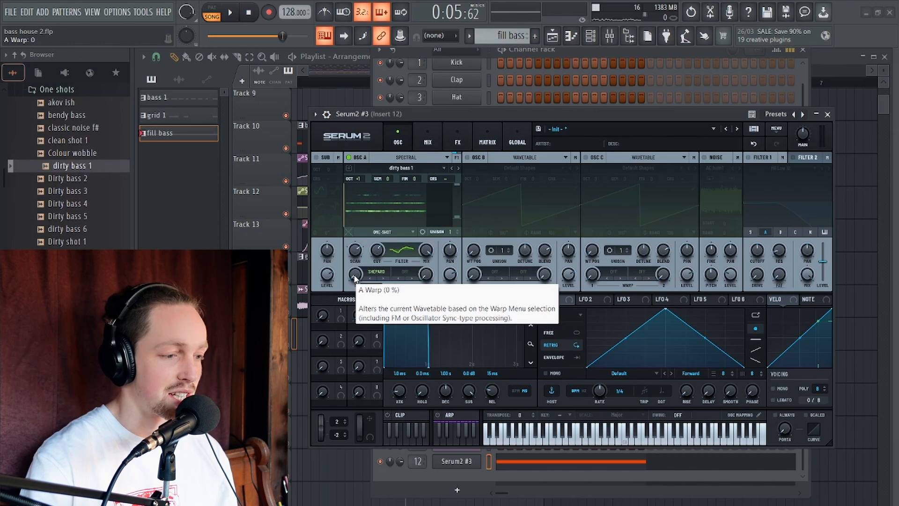
pyautogui.press('space')
pyautogui.moveTo(355, 279); pyautogui.dragTo(446, 281)
pyautogui.press('space')
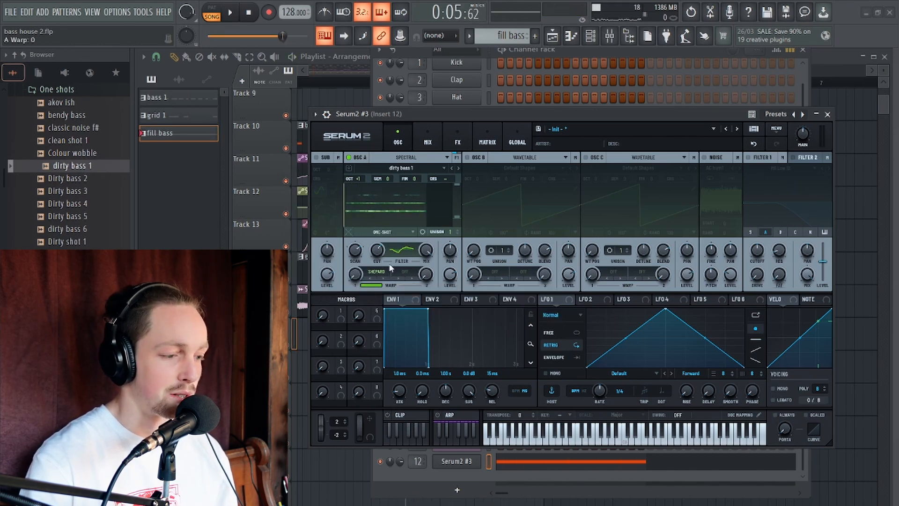
# - Switch oscillator A's warp to Shepard W, sweep the amount through 22 and 38, and try a scan rate of 7%
pyautogui.scroll(-1, 382, 281)
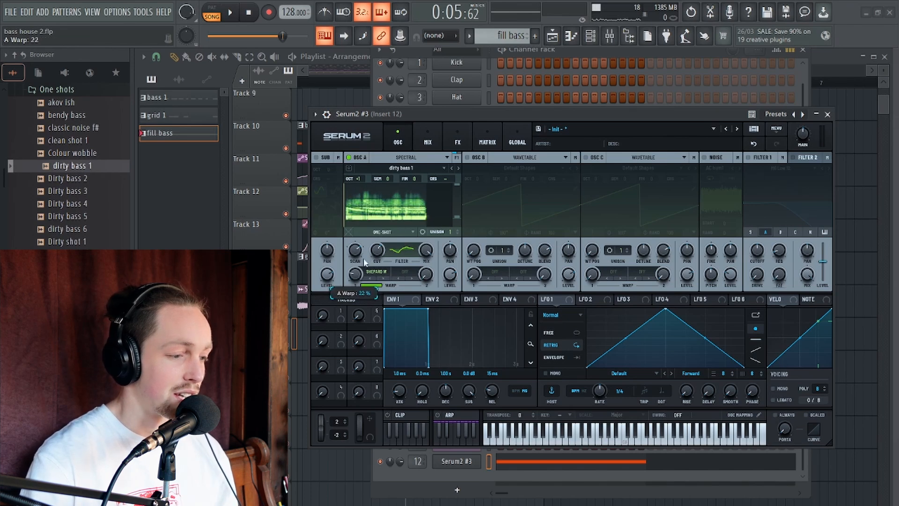
pyautogui.moveTo(365, 263); pyautogui.dragTo(415, 257)
pyautogui.moveTo(355, 278); pyautogui.dragTo(328, 276)
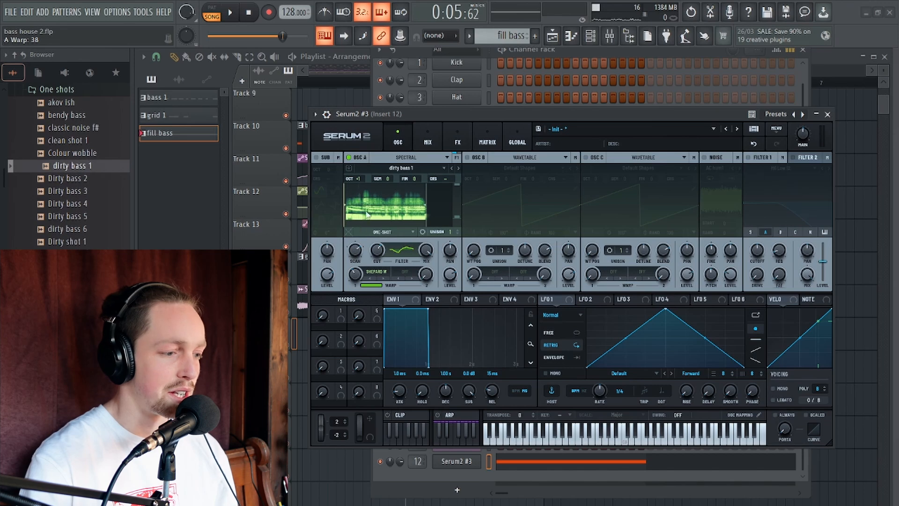
pyautogui.moveTo(356, 250); pyautogui.dragTo(331, 261)
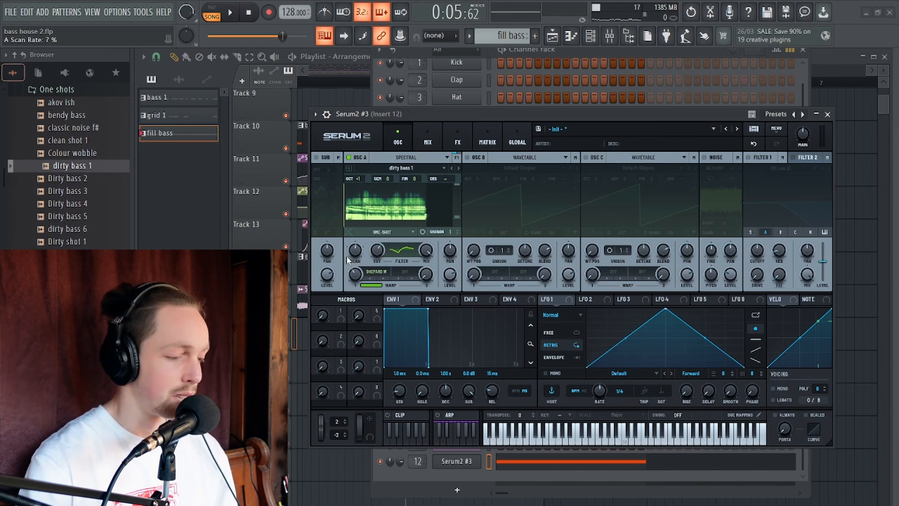
# - Audition the bass with the Shepard W warp while raising the amount from 0 to about 40%
pyautogui.press('space')
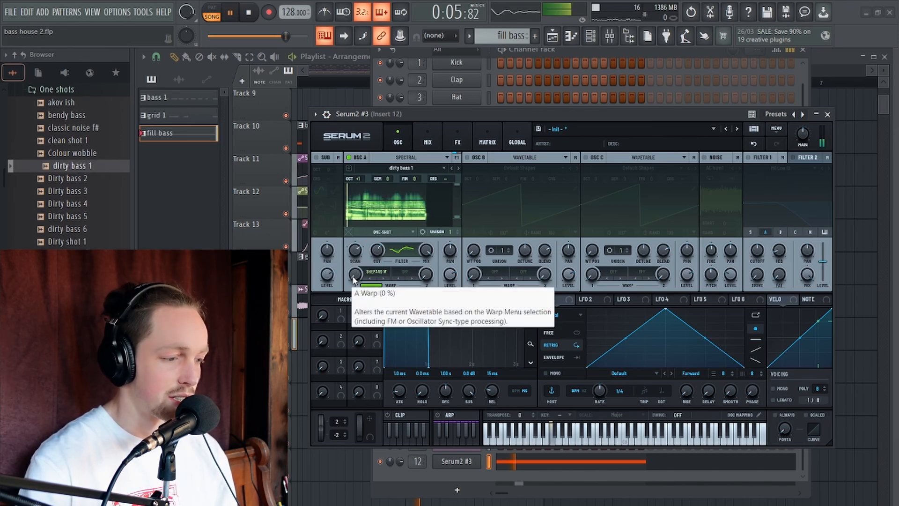
pyautogui.moveTo(354, 280)
pyautogui.mouseDown()
pyautogui.moveTo(389, 276)
pyautogui.moveTo(337, 280)
pyautogui.mouseUp()
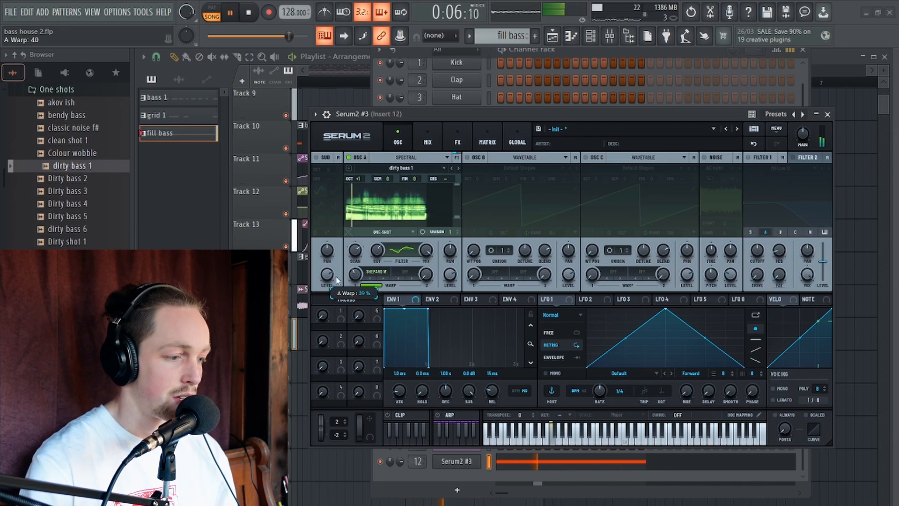
pyautogui.press('space')
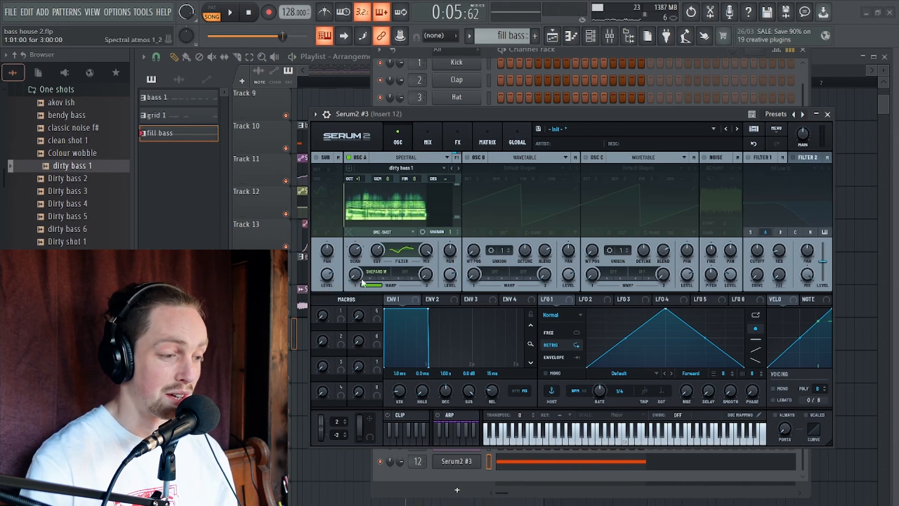
# - Switch oscillator A's warp to Pitch Shift and audition the bass, trying an amount of 51%
pyautogui.click(377, 278)
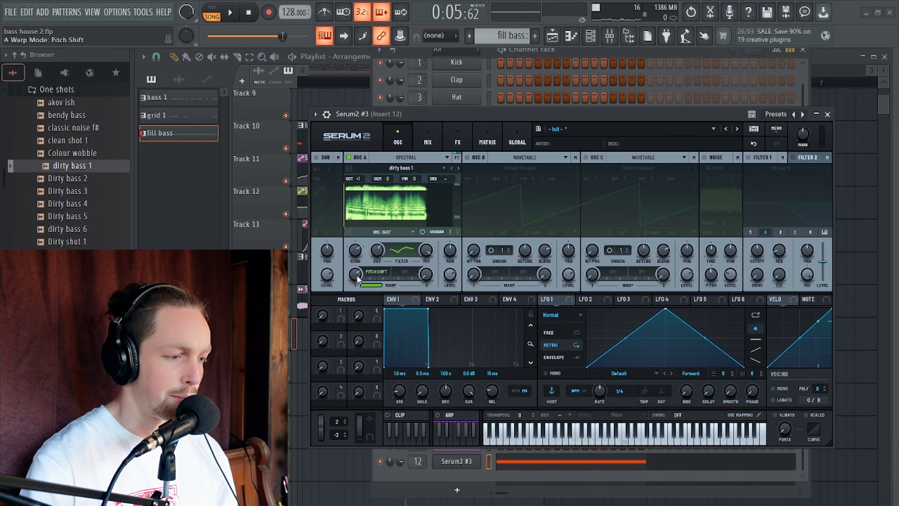
pyautogui.press('space')
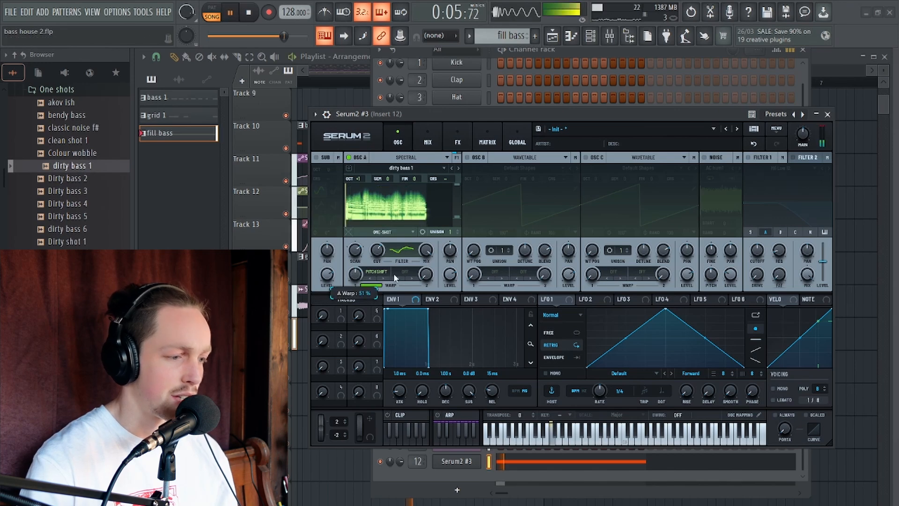
pyautogui.press('space')
# - Switch oscillator A's warp to Phase Twist and audition the bass while adjusting the amount
pyautogui.click(366, 279)
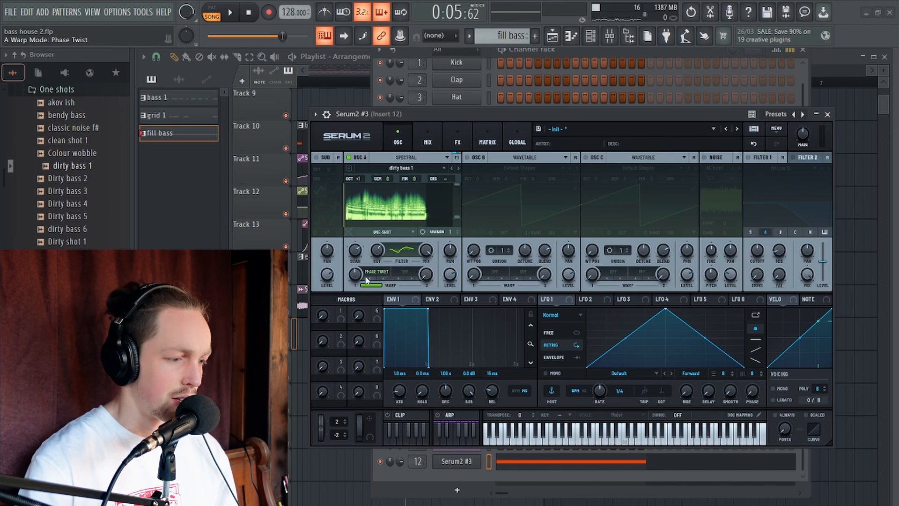
pyautogui.moveTo(357, 277); pyautogui.dragTo(337, 281)
pyautogui.press('space')
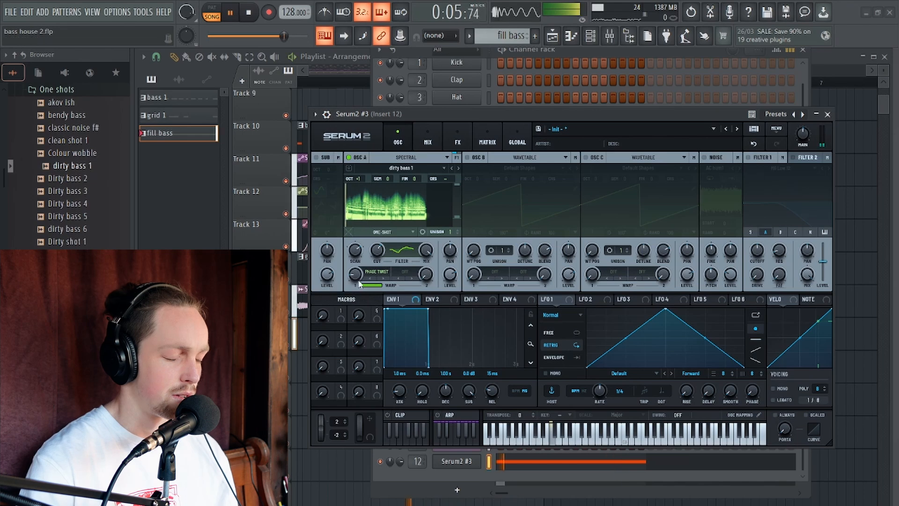
pyautogui.press('space')
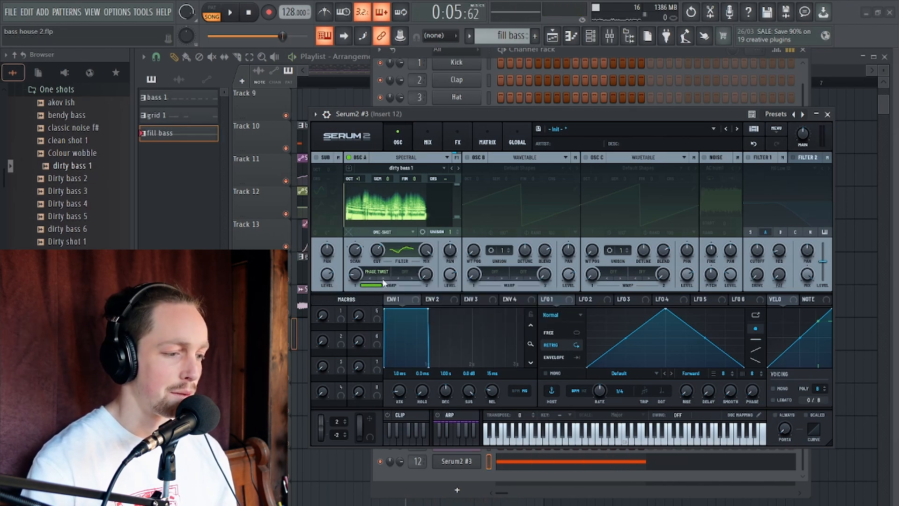
# - Switch oscillator A's warp to Formant and audition the bass repeatedly while sweeping the amount up to 100%
pyautogui.click(383, 279)
pyautogui.press('space')
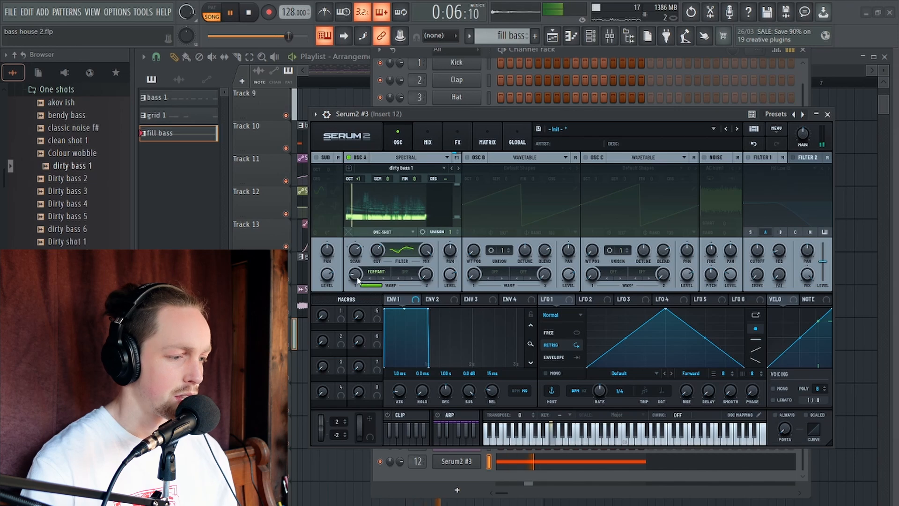
pyautogui.press('space')
pyautogui.moveTo(356, 275)
pyautogui.mouseDown()
pyautogui.moveTo(391, 263)
pyautogui.moveTo(362, 264)
pyautogui.moveTo(385, 279)
pyautogui.moveTo(354, 276)
pyautogui.moveTo(343, 295)
pyautogui.moveTo(362, 287)
pyautogui.moveTo(356, 338)
pyautogui.moveTo(366, 277)
pyautogui.mouseUp()
pyautogui.press('space')
pyautogui.press('space')
pyautogui.press('space')
pyautogui.press('space')
pyautogui.press('space')
pyautogui.press('space')
pyautogui.press('space')
pyautogui.press('space')
pyautogui.press('space')
pyautogui.press('space')
pyautogui.press('space')
pyautogui.press('space')
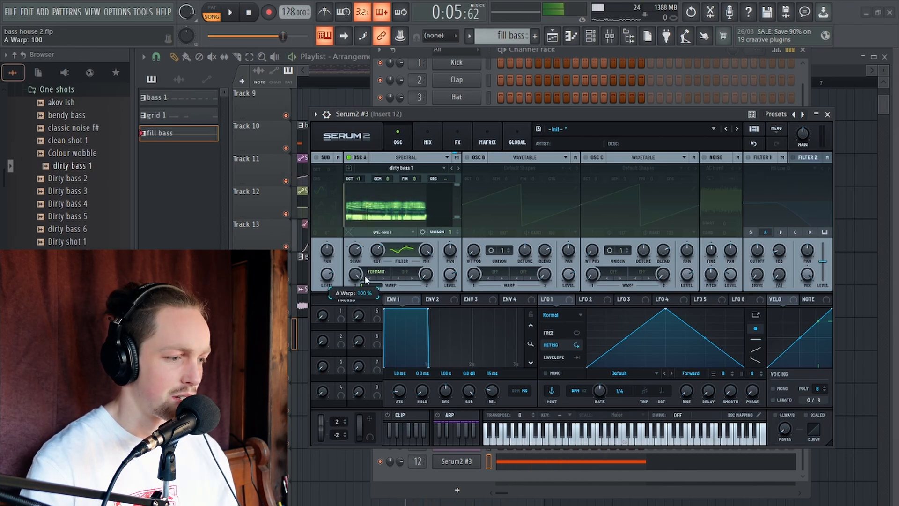
pyautogui.press('space')
pyautogui.press('space')
# - Switch oscillator A's warp to Mask (B) and audition the bass, trying an amount of 92
pyautogui.click(383, 278)
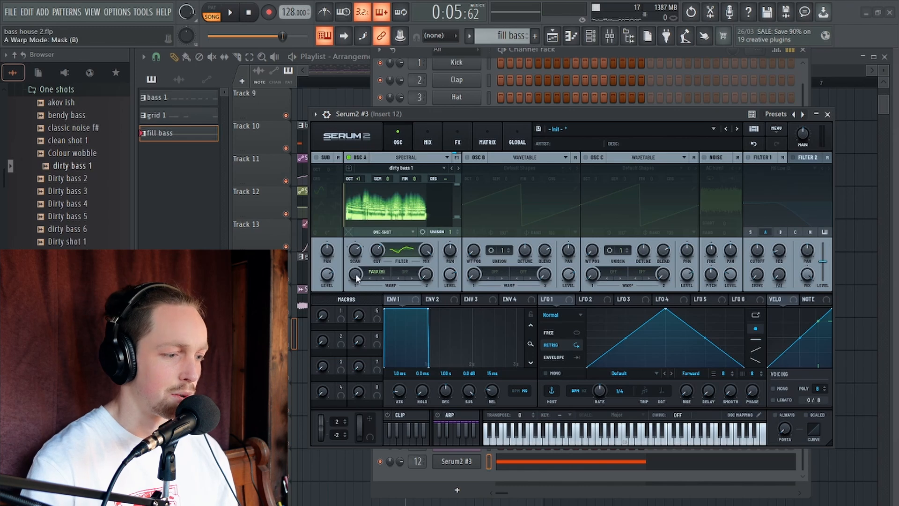
pyautogui.press('space')
pyautogui.press('space')
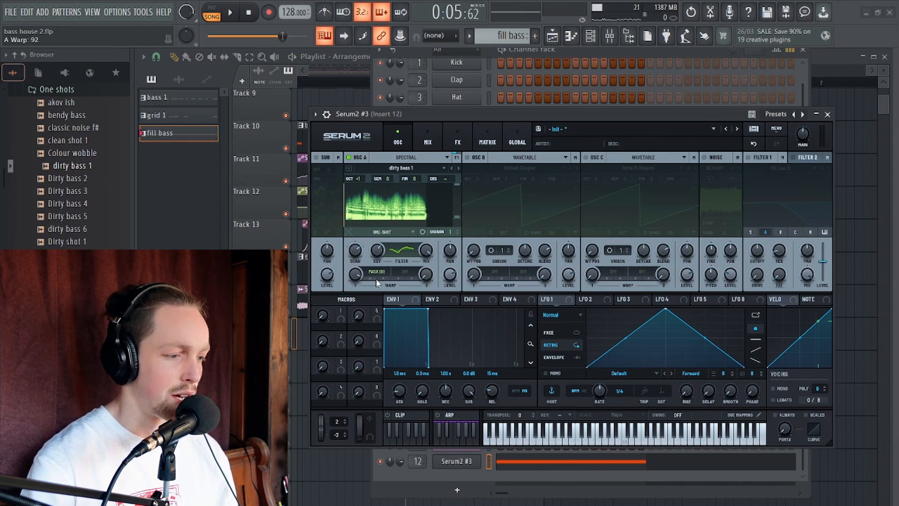
# - Enable oscillator B as a square wave at octave -1 and audition oscillator A's Mask (B) warp at amounts of 15 and 19
pyautogui.click(467, 158)
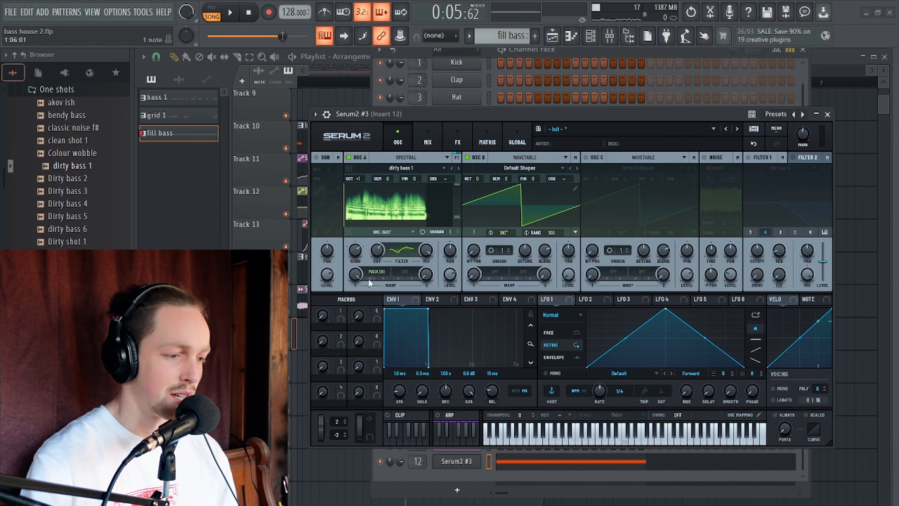
pyautogui.moveTo(475, 250); pyautogui.dragTo(482, 224)
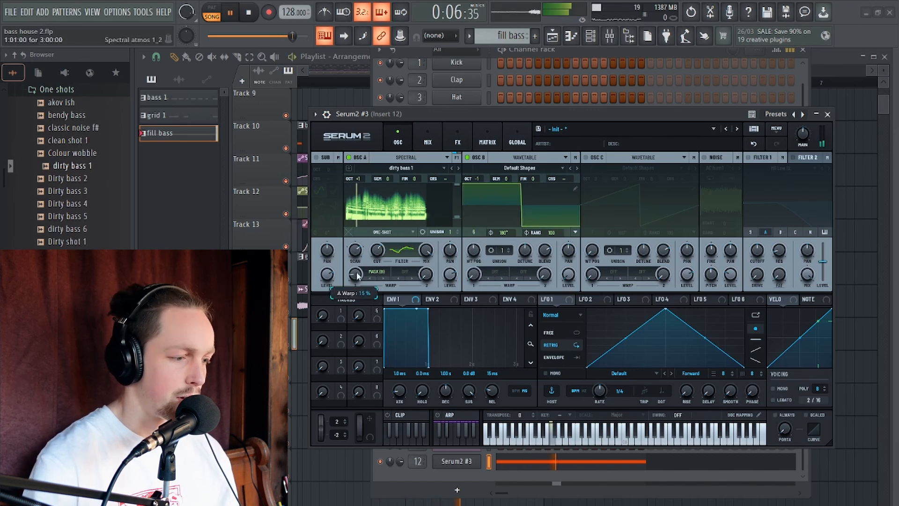
pyautogui.moveTo(357, 275); pyautogui.dragTo(359, 270)
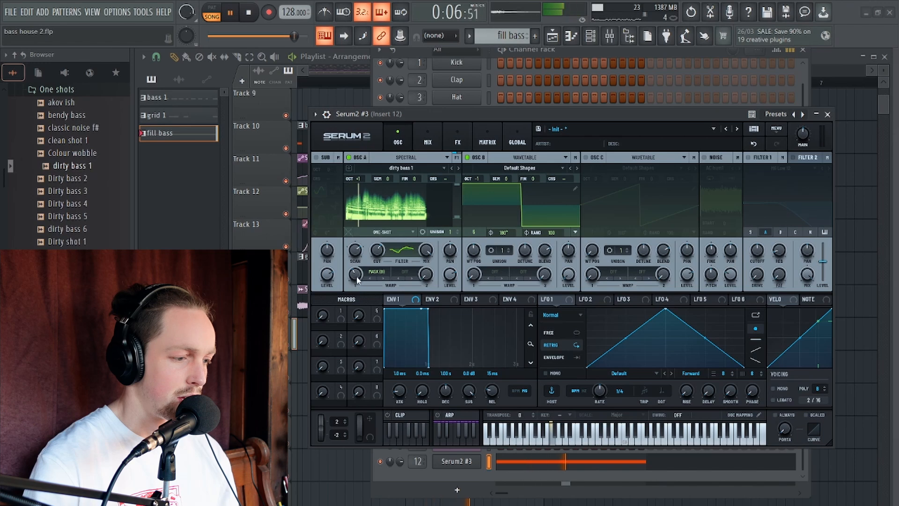
pyautogui.press('space')
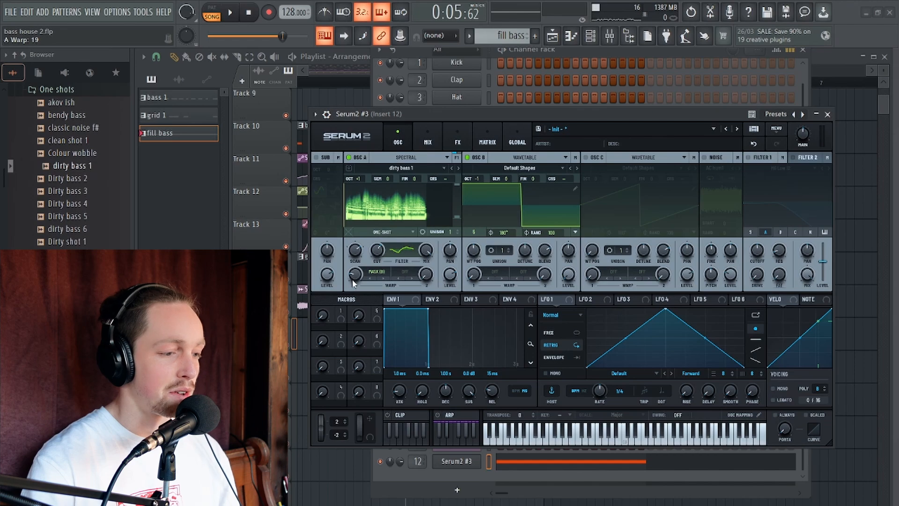
# - Examine the harmonics of oscillator B's square wave in the wavetable editor and audition the Mask (B) warp at an amount of 21
pyautogui.click(575, 190)
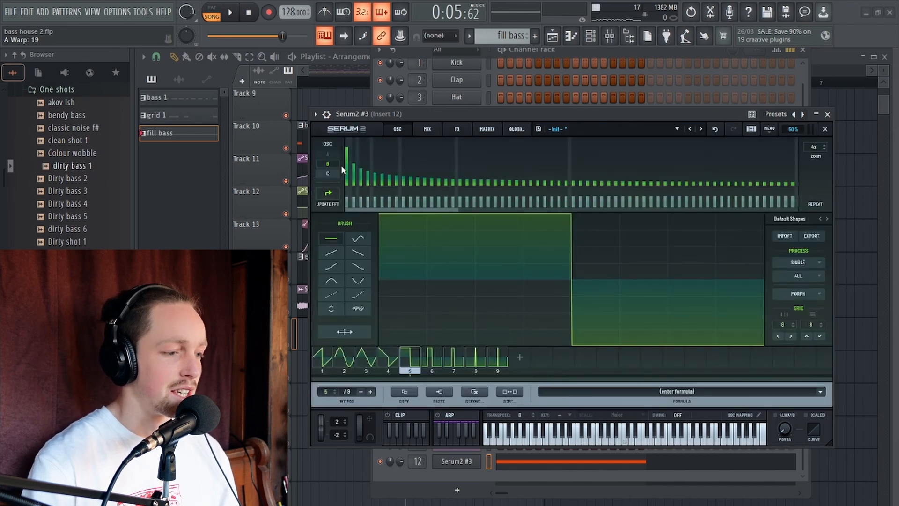
pyautogui.press('space')
pyautogui.click(825, 129)
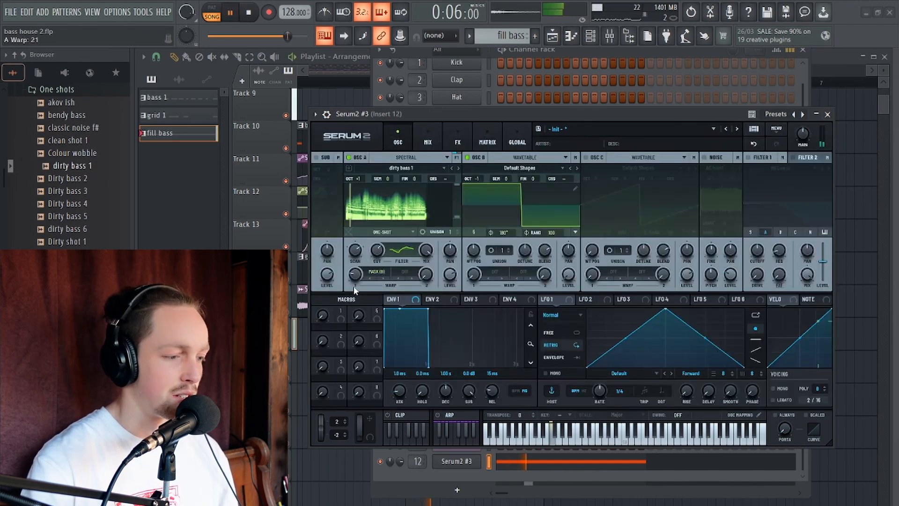
pyautogui.press('space')
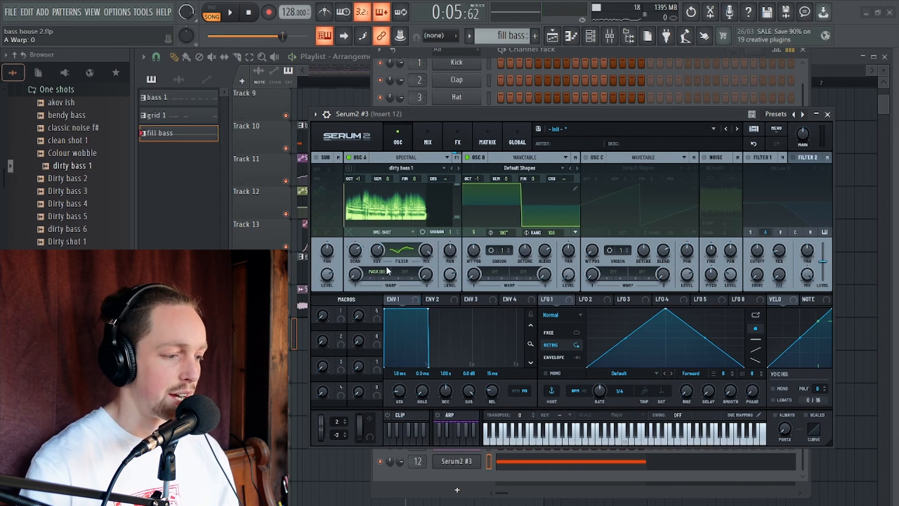
# - Switch oscillator A's warp to Vocode (B) and try amounts of 72 and 47
pyautogui.click(378, 272)
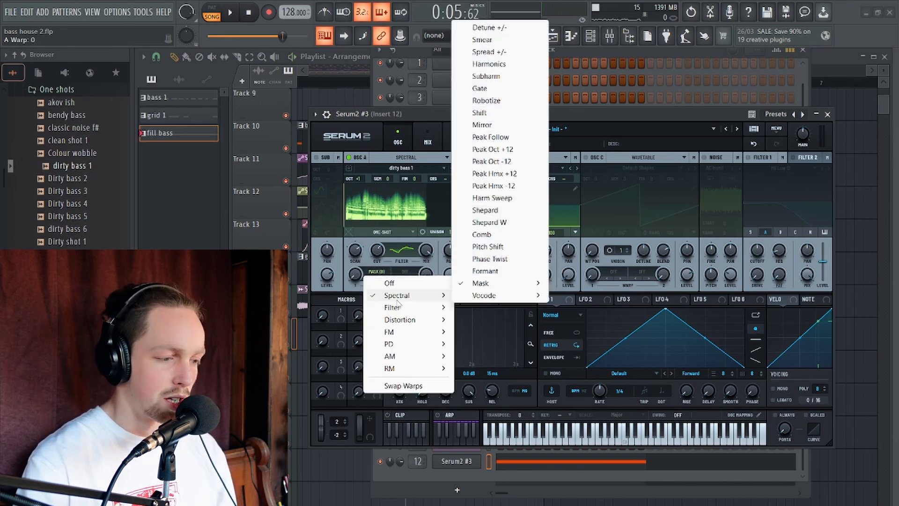
pyautogui.click(498, 296)
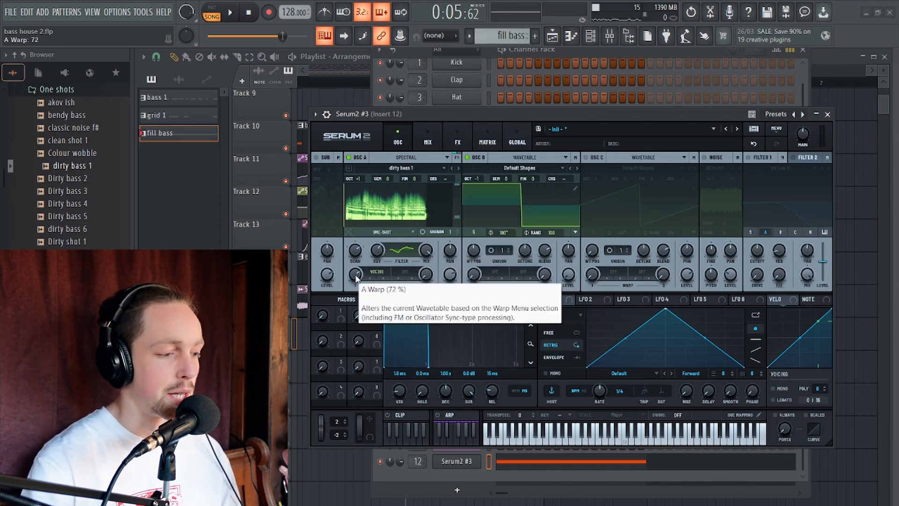
pyautogui.moveTo(355, 275); pyautogui.dragTo(354, 274)
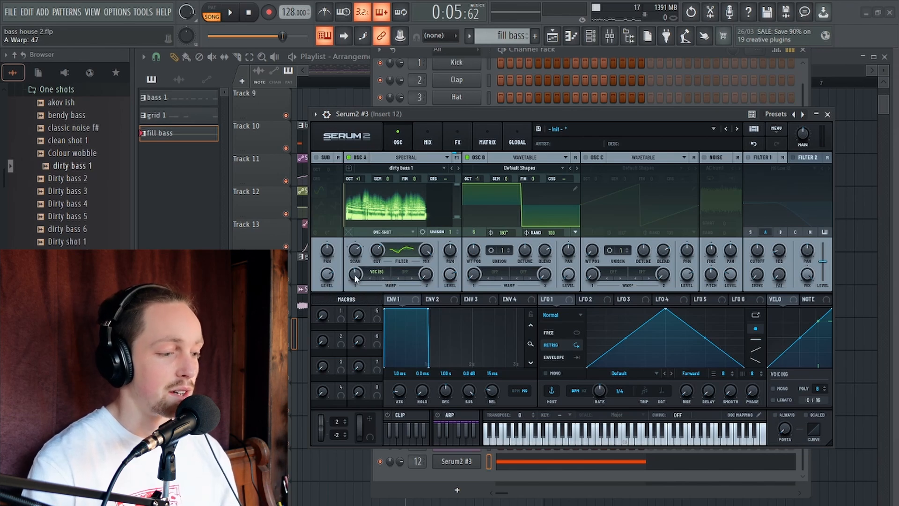
# - Switch oscillator A's warp to Spread +/- and audition the bass, trying an amount of 72%
pyautogui.click(377, 272)
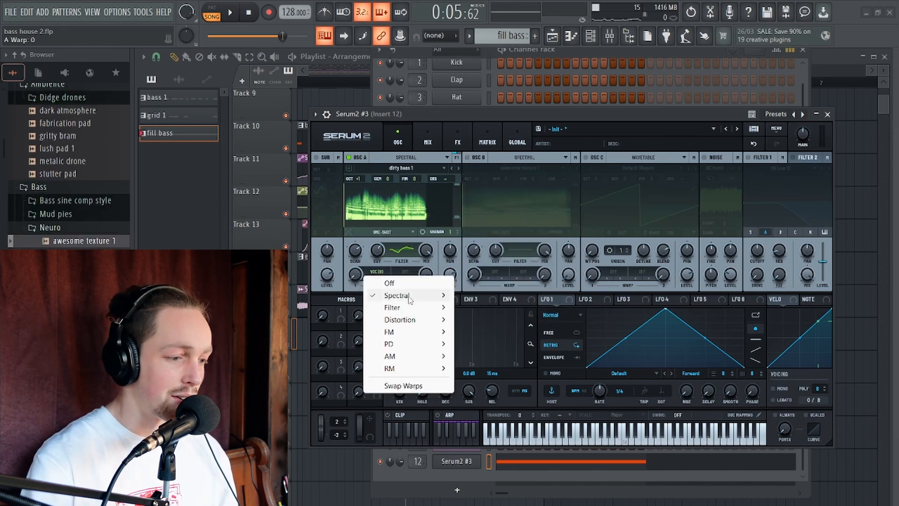
pyautogui.moveTo(411, 300)
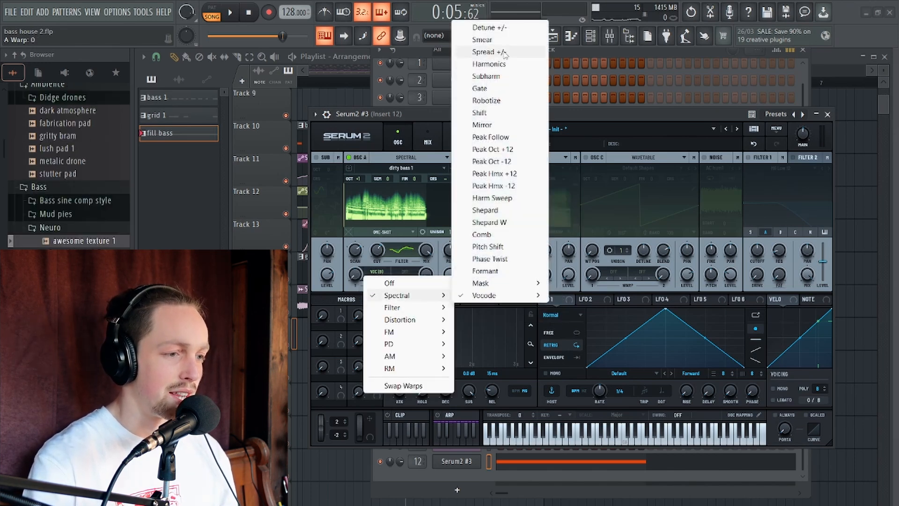
pyautogui.click(487, 52)
pyautogui.press('space')
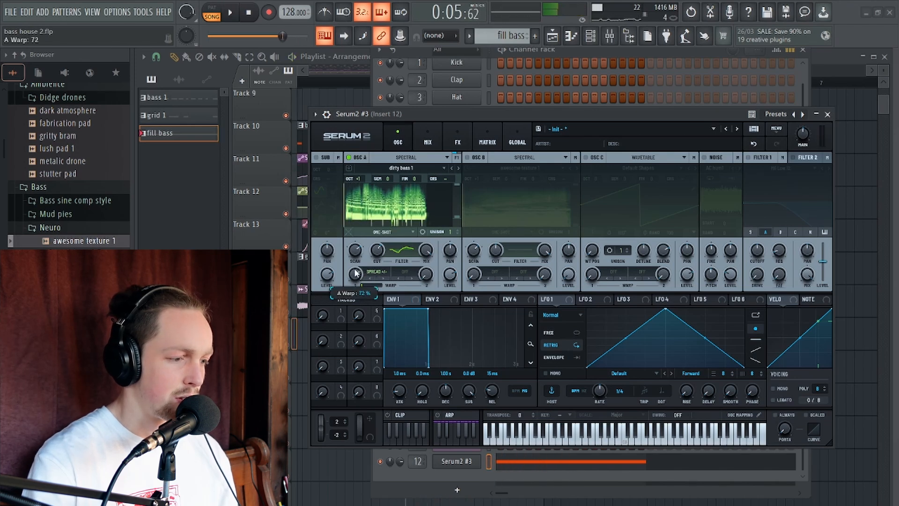
pyautogui.press('space')
# - Switch oscillator A's warp from Smear to Detune +/-, audition the bass at amounts around 70, and leave it at 65
pyautogui.click(364, 276)
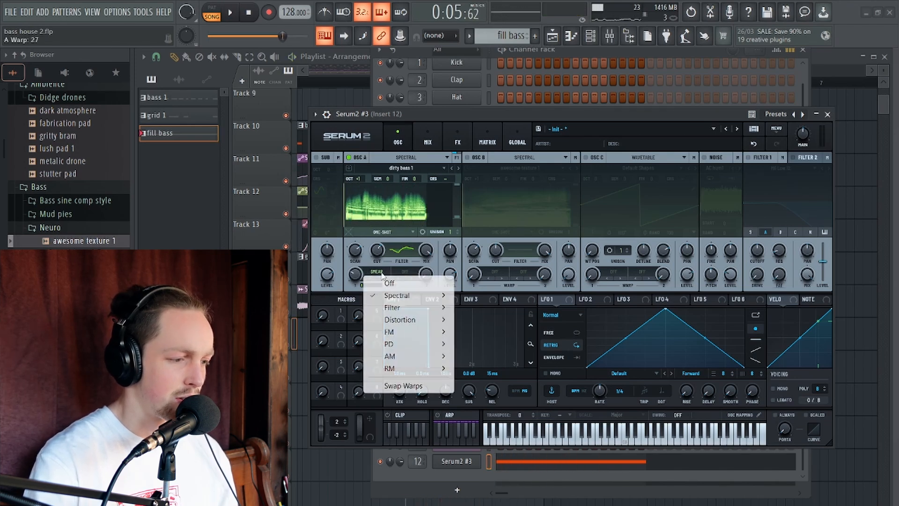
pyautogui.moveTo(397, 296)
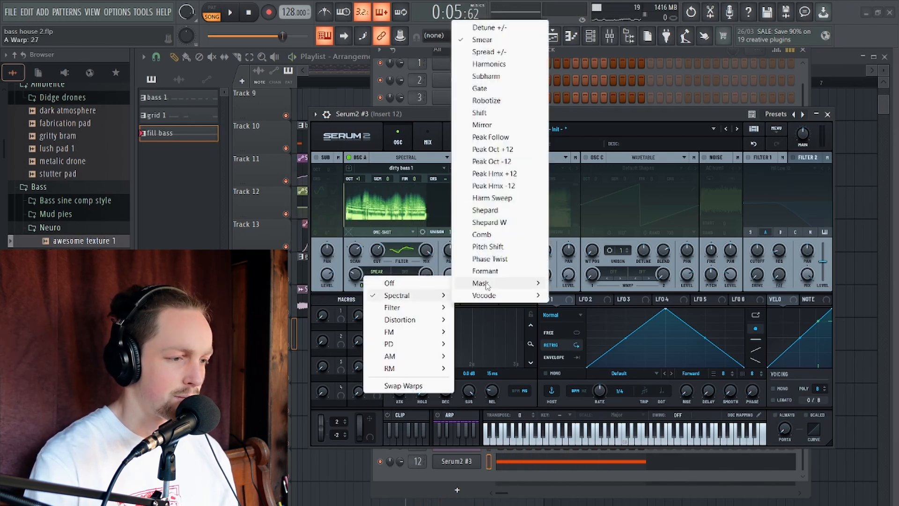
pyautogui.click(492, 28)
pyautogui.press('space')
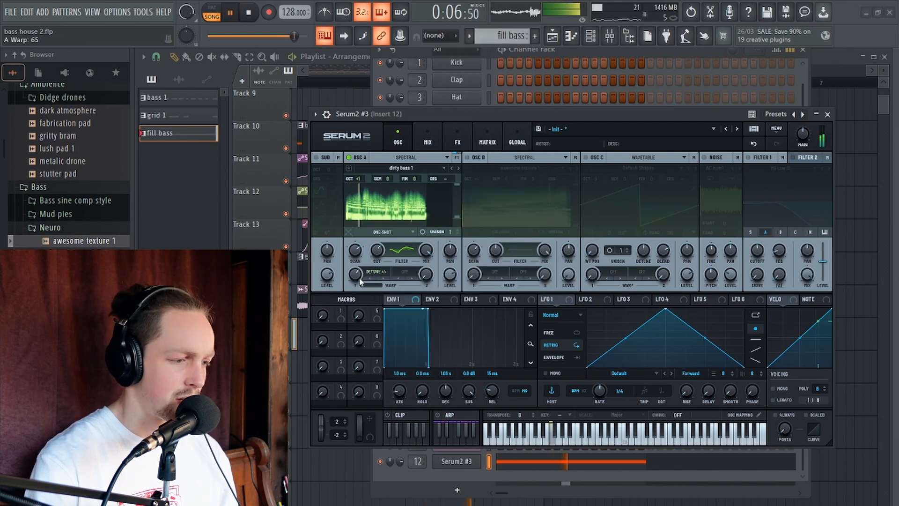
pyautogui.press('space')
pyautogui.press('space')
pyautogui.press('space')
pyautogui.moveTo(361, 273); pyautogui.dragTo(350, 274)
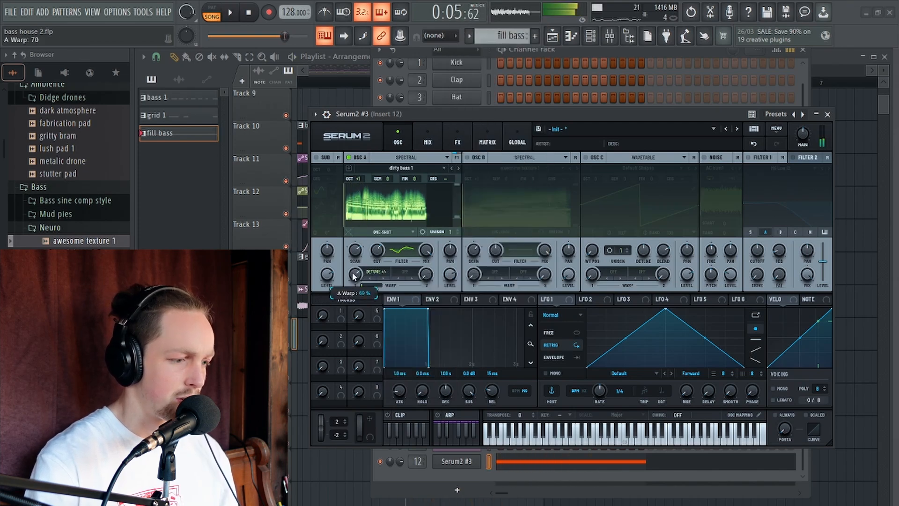
pyautogui.press('space')
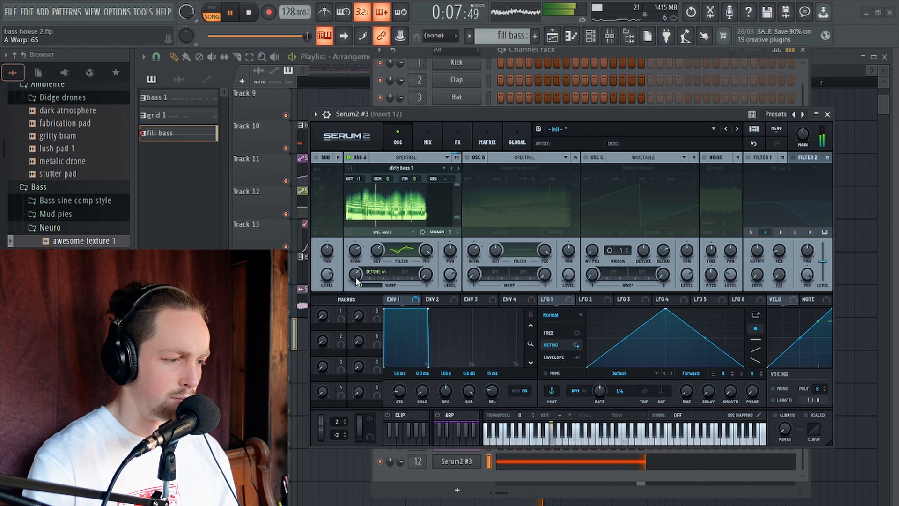
pyautogui.press('space')
# - Shape LFO 1 into a falling ramp and assign it to oscillator A's warp amount with 30% modulation
pyautogui.moveTo(651, 305); pyautogui.dragTo(514, 262)
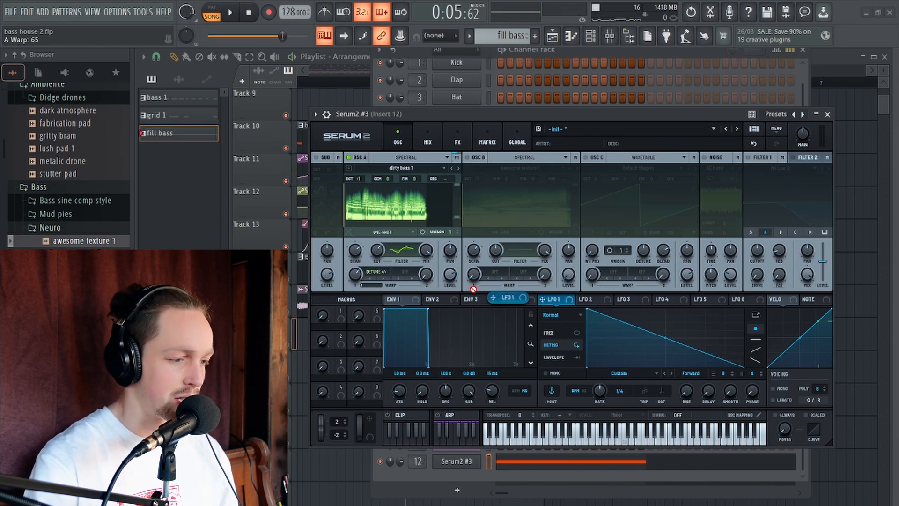
pyautogui.moveTo(507, 298); pyautogui.dragTo(348, 263)
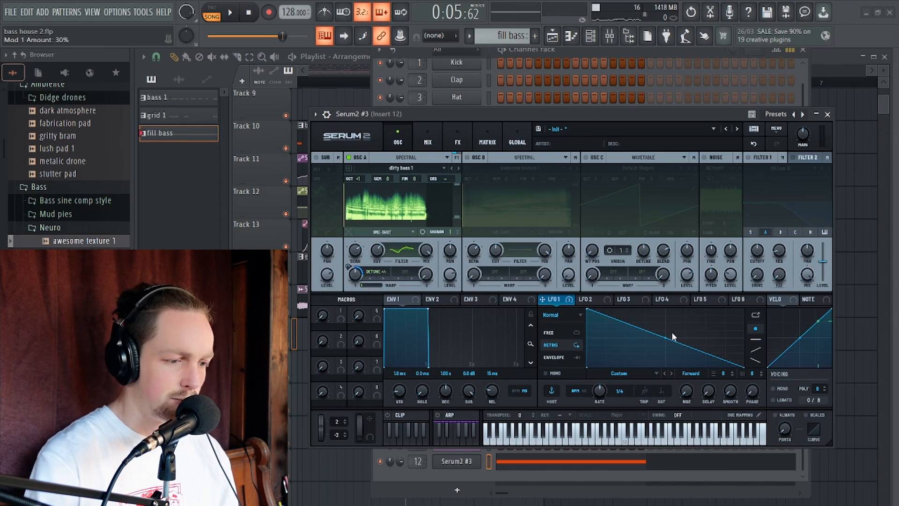
# - Bend LFO 1's falling ramp into a curved decay and set it to Envelope mode with a bar rate
pyautogui.moveTo(666, 337); pyautogui.dragTo(666, 344)
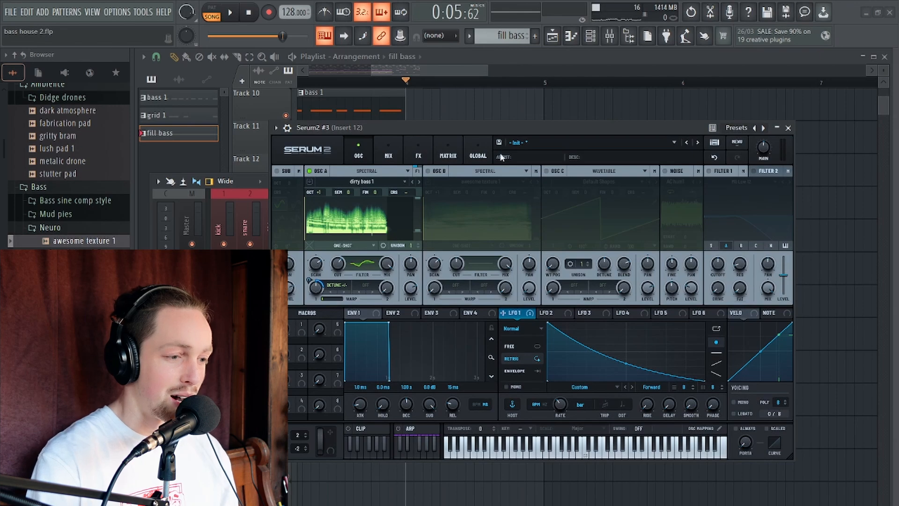
pyautogui.click(498, 365)
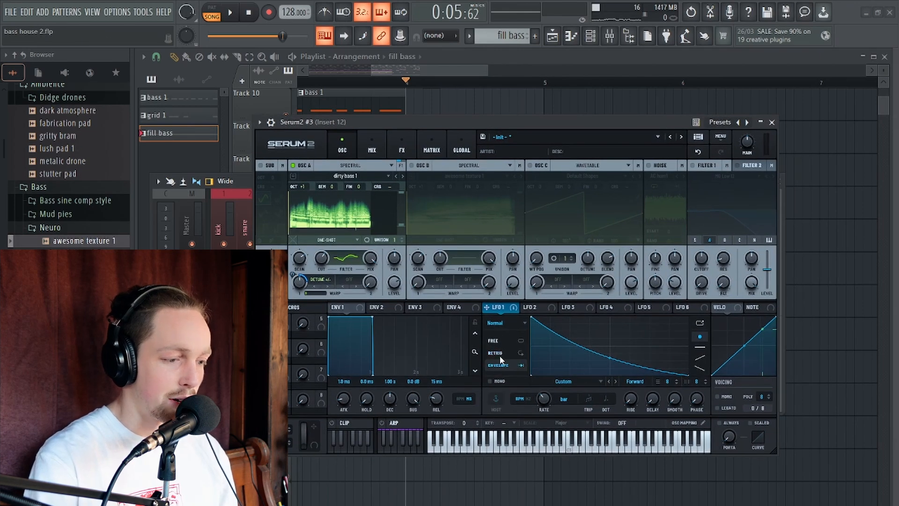
pyautogui.moveTo(498, 126); pyautogui.dragTo(471, 127)
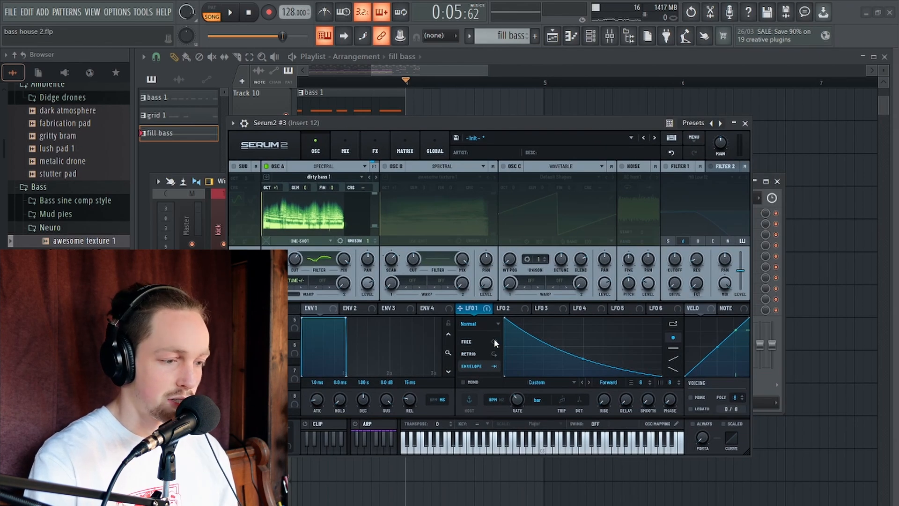
# - Audition the bass while adjusting LFO 1's modulation of oscillator A's Detune +/- warp
pyautogui.press('space')
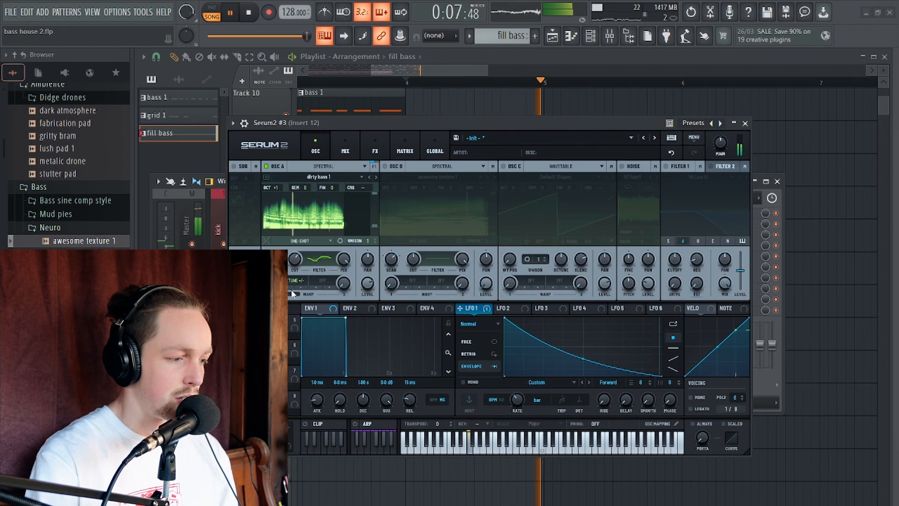
pyautogui.press('space')
pyautogui.moveTo(269, 277); pyautogui.dragTo(268, 270)
pyautogui.press('space')
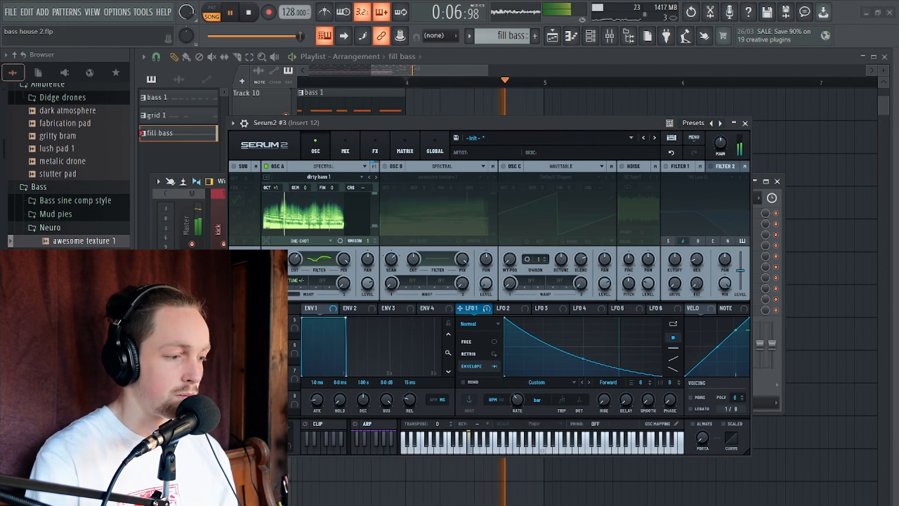
pyautogui.press('space')
# - Add Spread +/- as oscillator A's second warp and audition it, trying amounts of 62, 56 and 36%
pyautogui.click(313, 282)
pyautogui.moveTo(343, 304)
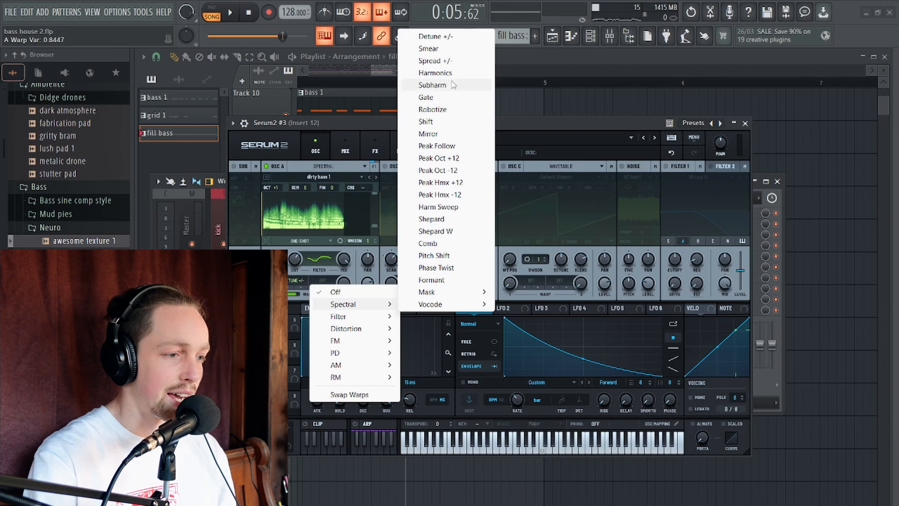
pyautogui.click(440, 61)
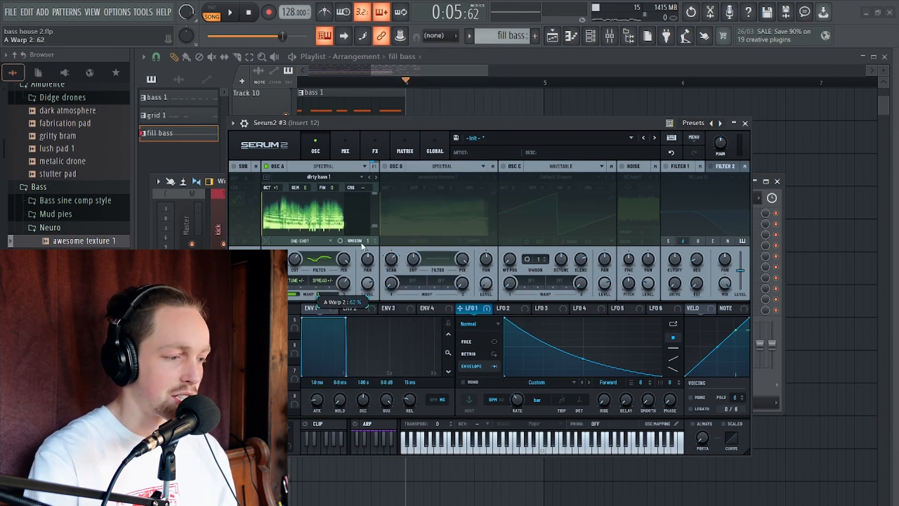
pyautogui.press('space')
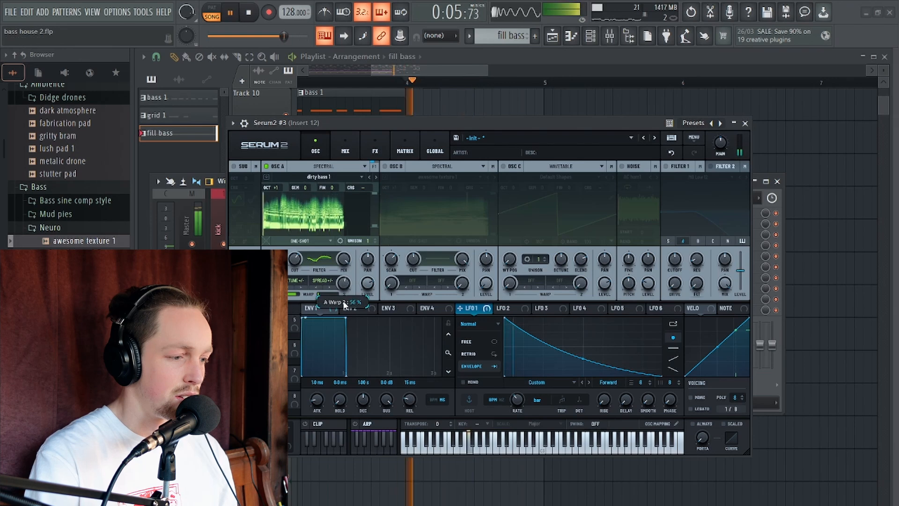
pyautogui.press('space')
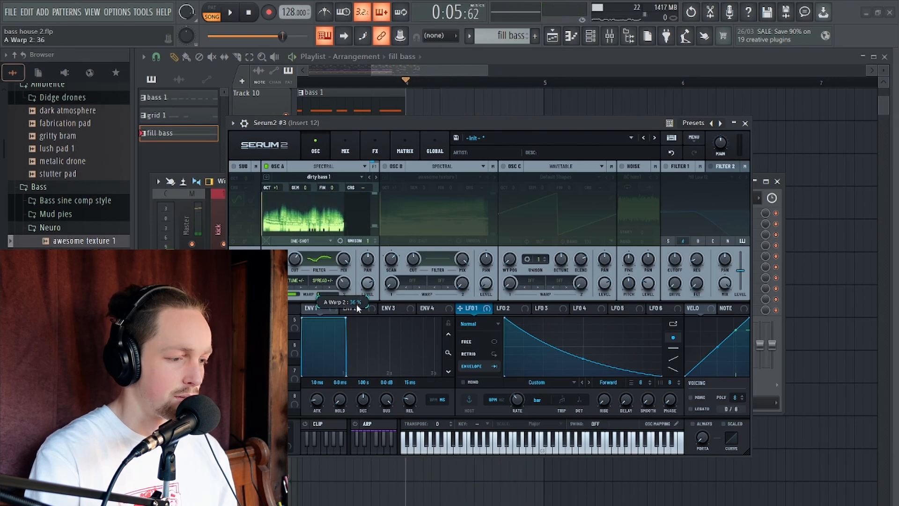
# - Assign LFO 1 to oscillator A's second warp amount and audition the modulated bass
pyautogui.moveTo(486, 309); pyautogui.dragTo(340, 306)
pyautogui.press('space')
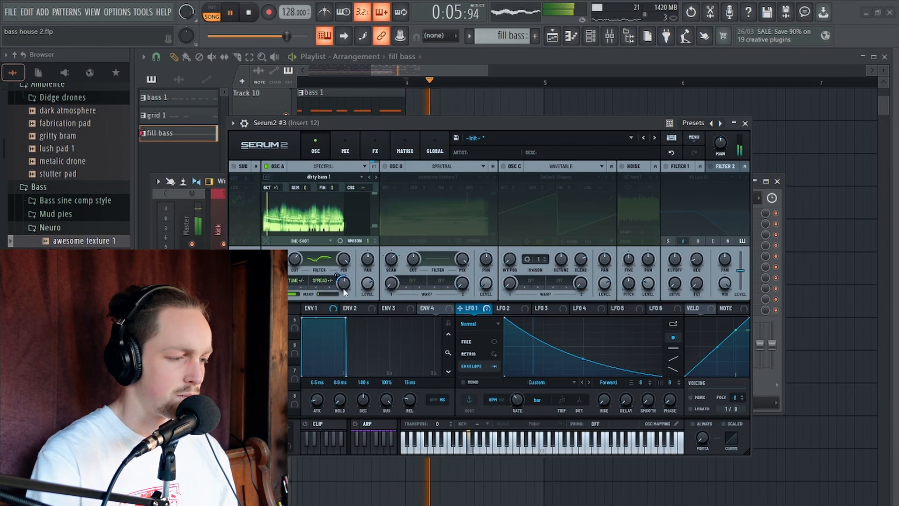
pyautogui.press('space')
pyautogui.press('space')
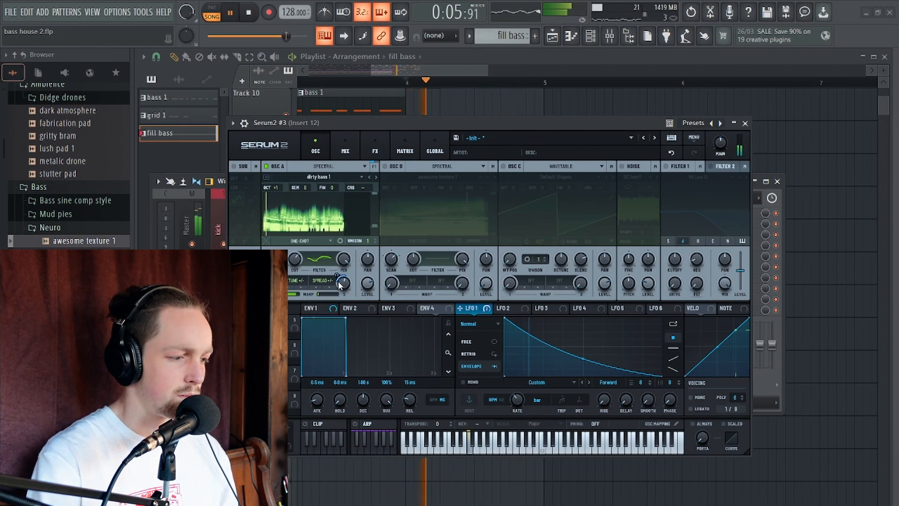
pyautogui.press('space')
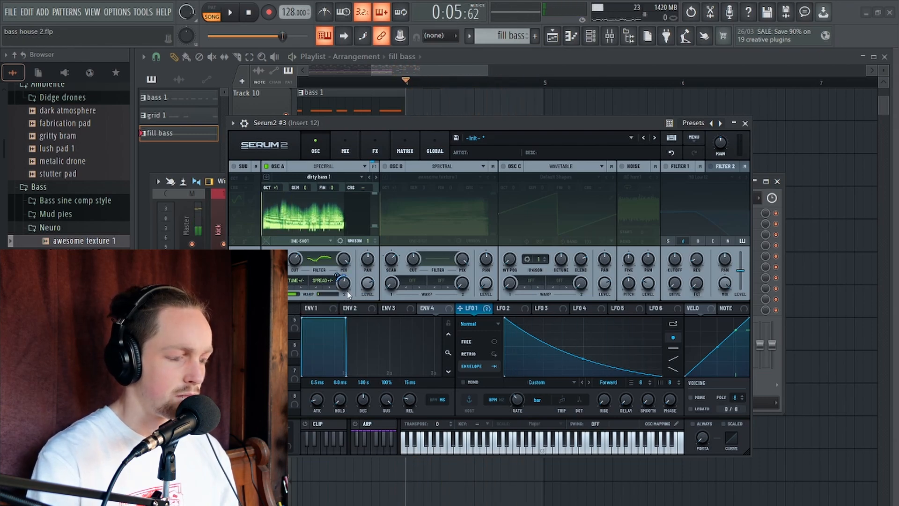
# - Enable Filter 1, try the MG Low 24 type, and set it to High 24
pyautogui.click(664, 142)
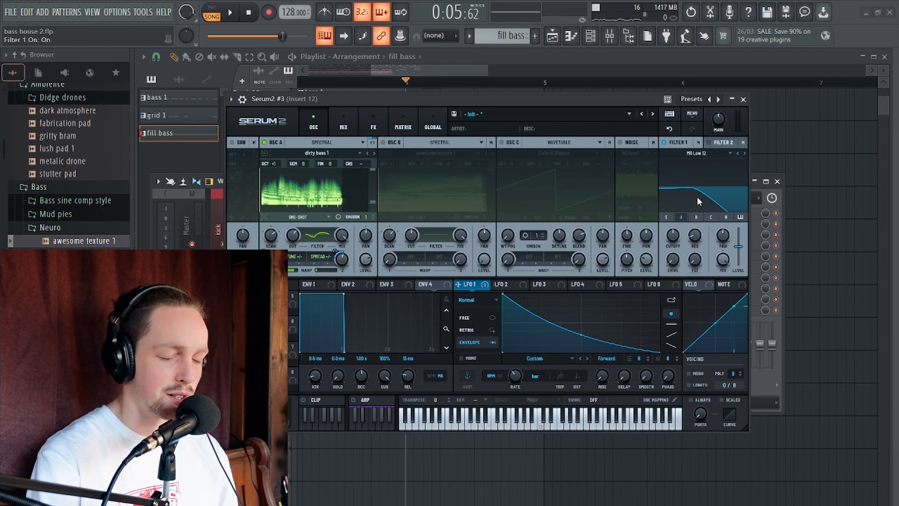
pyautogui.click(699, 154)
pyautogui.moveTo(702, 170)
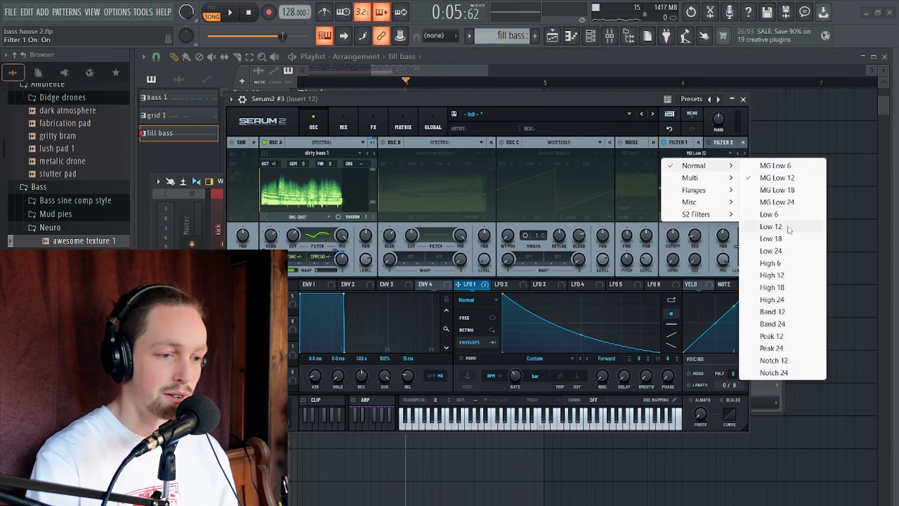
pyautogui.click(792, 202)
pyautogui.click(699, 154)
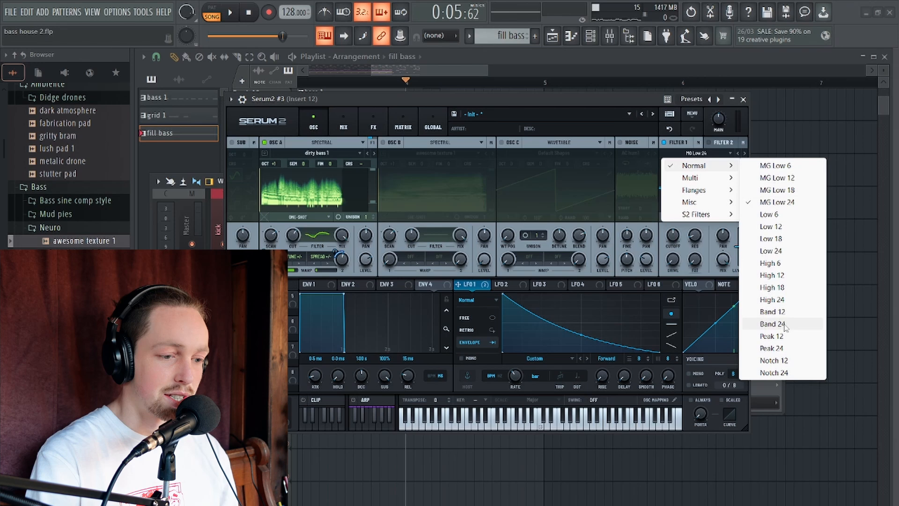
pyautogui.click(783, 298)
# - Enable oscillator C at -1 octave and reduce its wavetable to a sine by clearing all harmonics and raising only bin 1
pyautogui.click(502, 142)
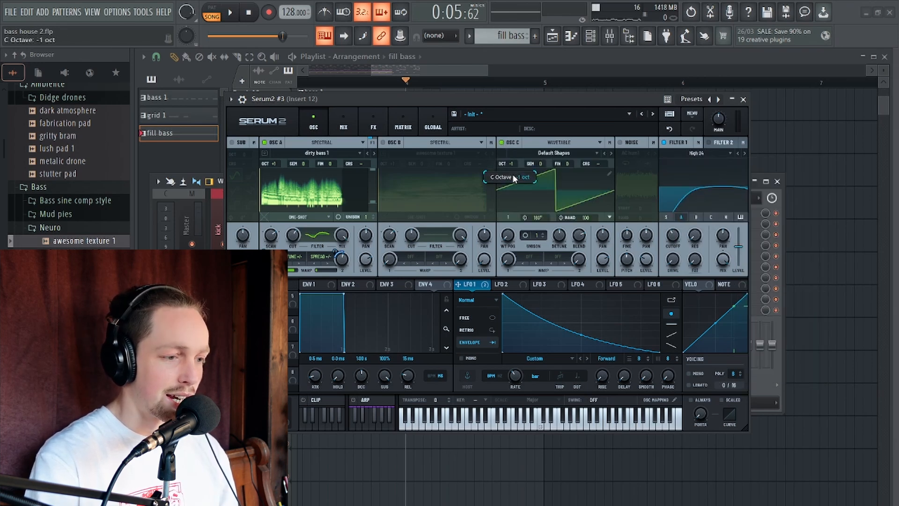
pyautogui.click(610, 173)
pyautogui.rightClick(346, 156)
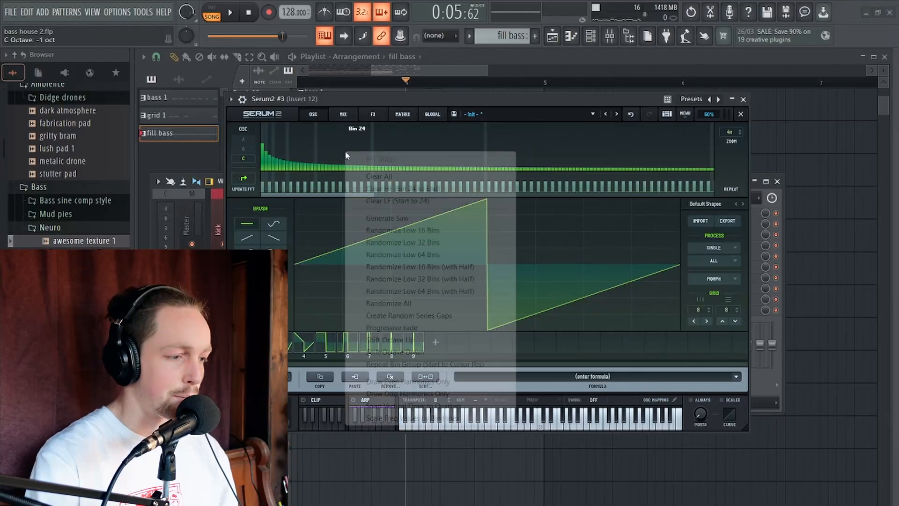
pyautogui.click(380, 177)
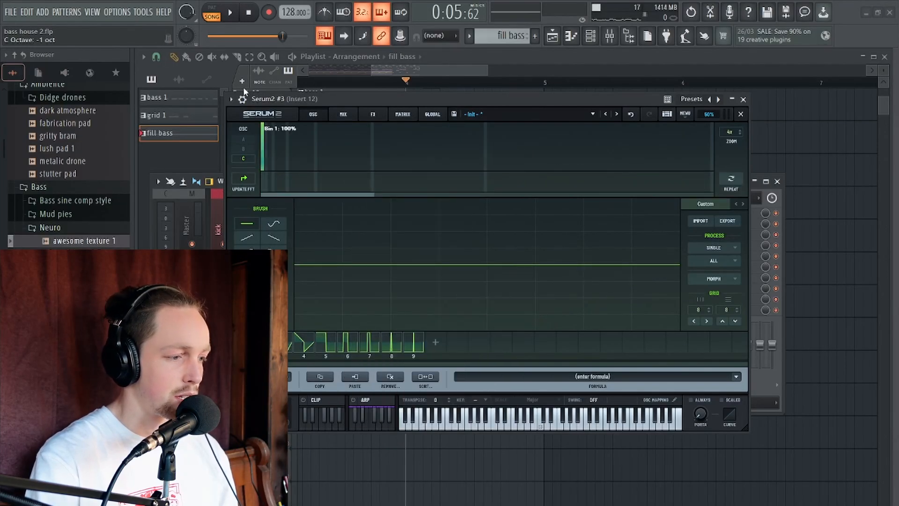
pyautogui.click(741, 115)
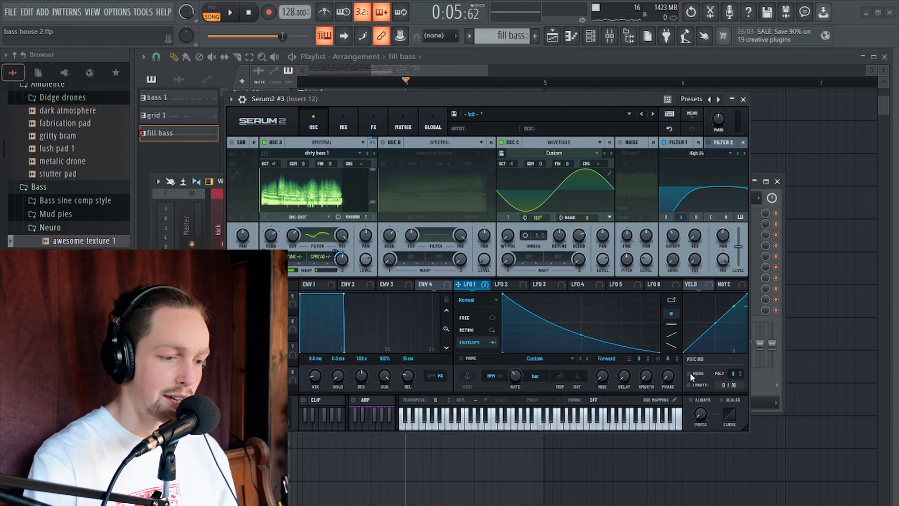
# - Add a Distortion effect, audition the Asym type with drive around 51%, and switch the type to SoftClip
pyautogui.click(373, 124)
pyautogui.click(236, 158)
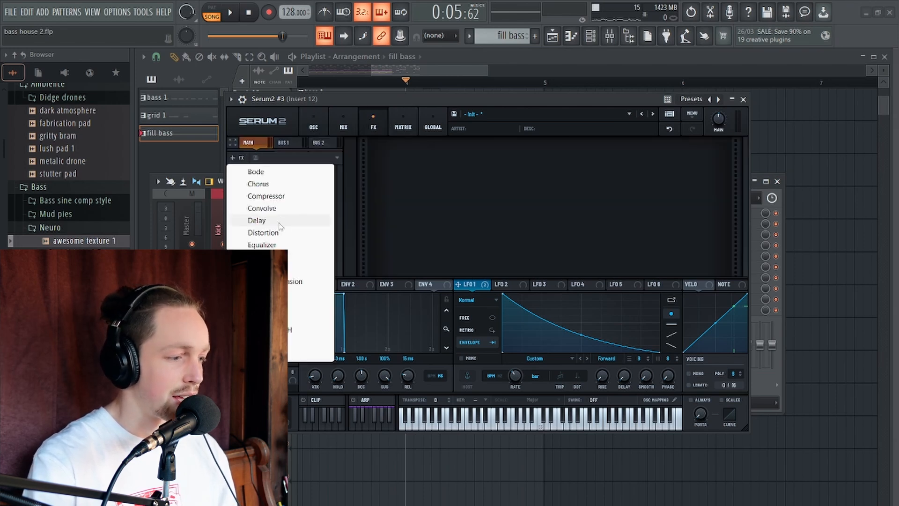
pyautogui.click(248, 231)
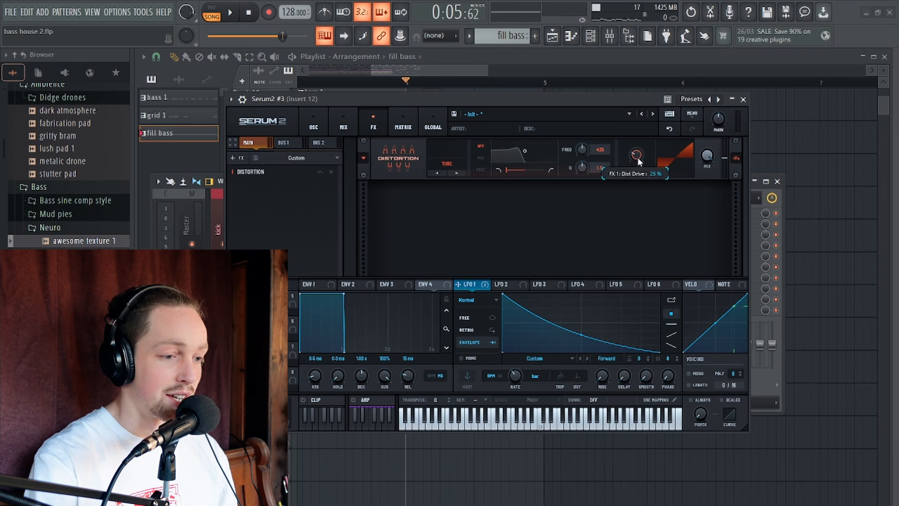
pyautogui.click(448, 164)
pyautogui.click(468, 286)
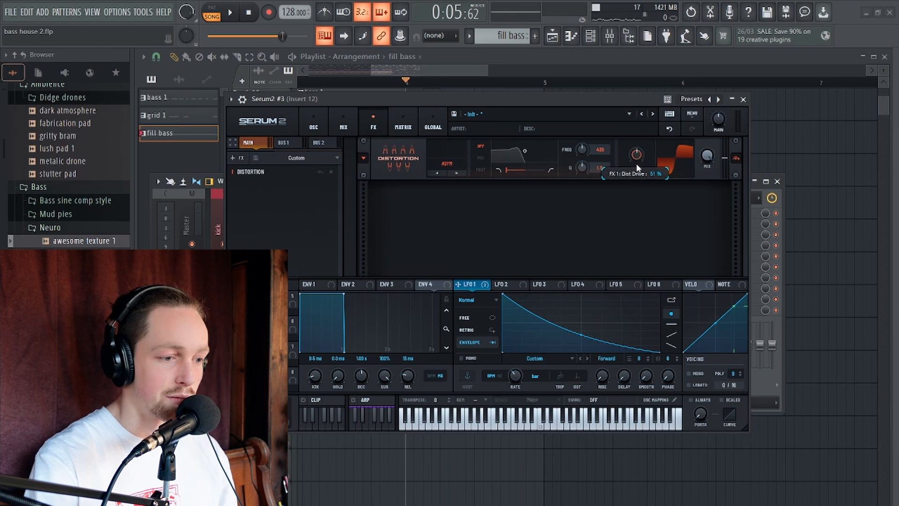
pyautogui.press('space')
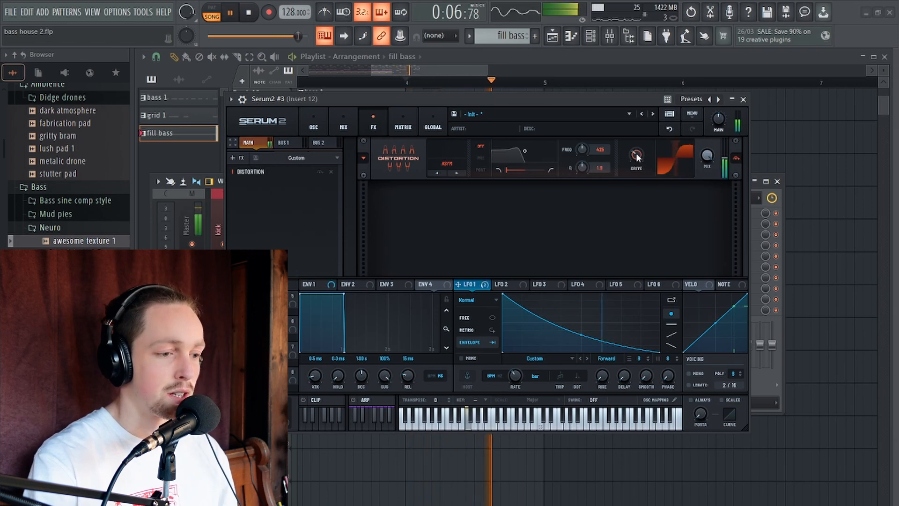
pyautogui.press('space')
pyautogui.click(522, 189)
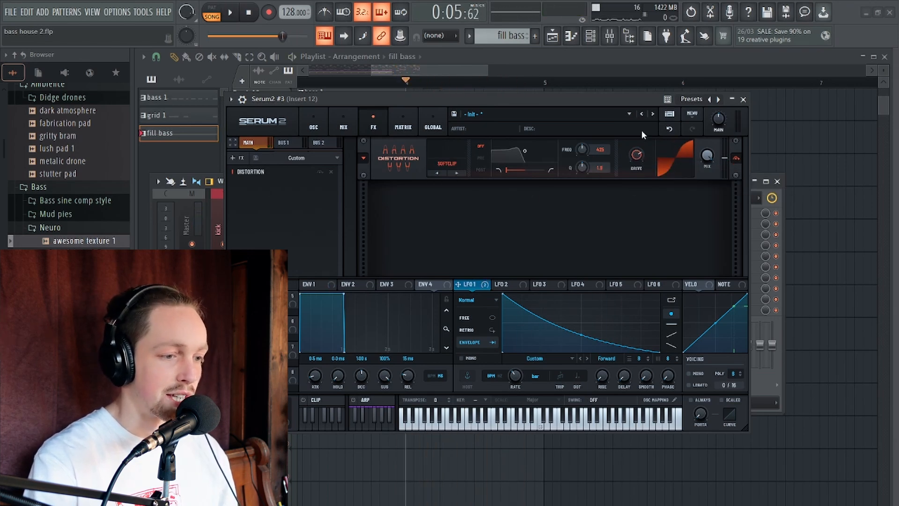
# - Audition the layered bass while raising oscillator A's Spread +/- warp, trying amounts of 70 and 67%
pyautogui.press('space')
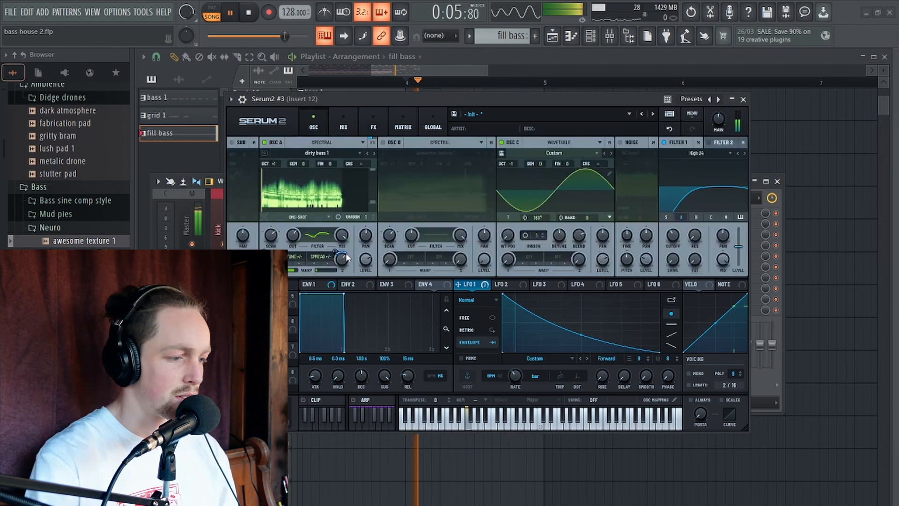
pyautogui.press('space')
pyautogui.press('space')
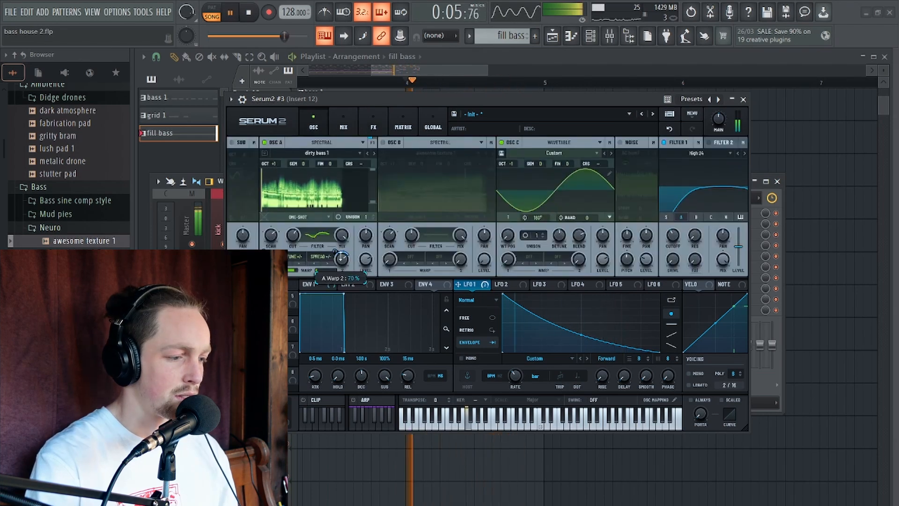
pyautogui.press('space')
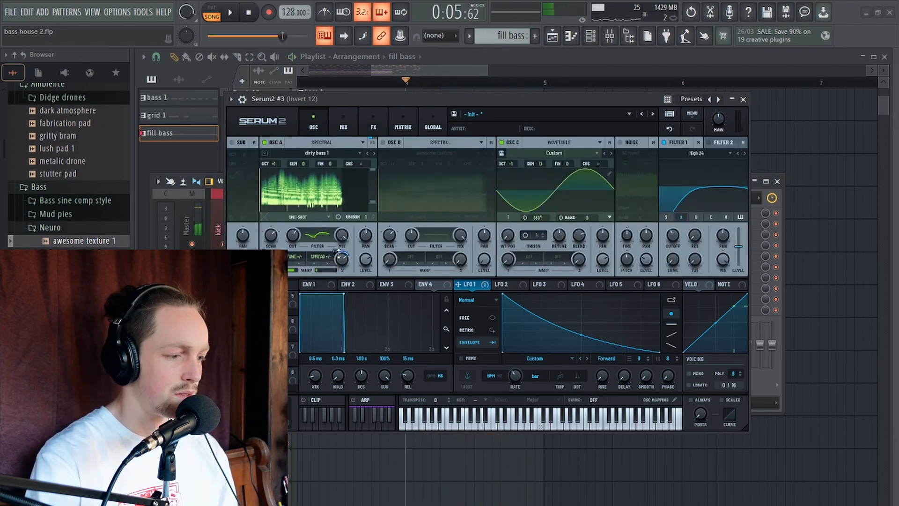
pyautogui.press('space')
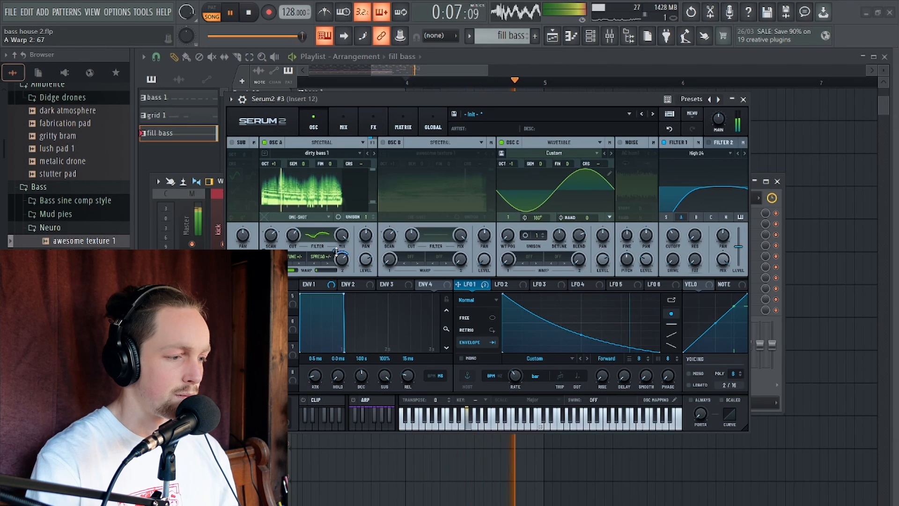
pyautogui.press('space')
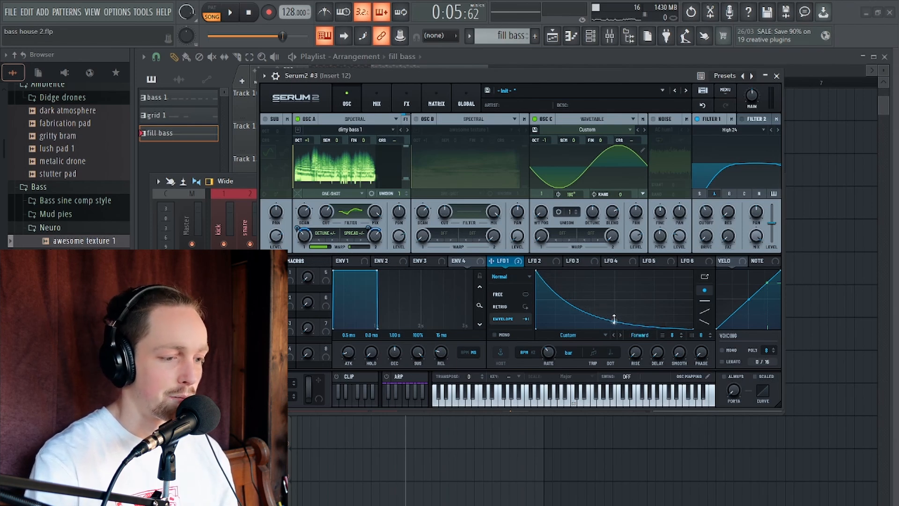
# - Audition the bass while adjusting oscillator A's spectral filter cutoff and setting LFO 1's modulation of the second warp to about -33%
pyautogui.press('space')
pyautogui.moveTo(327, 206)
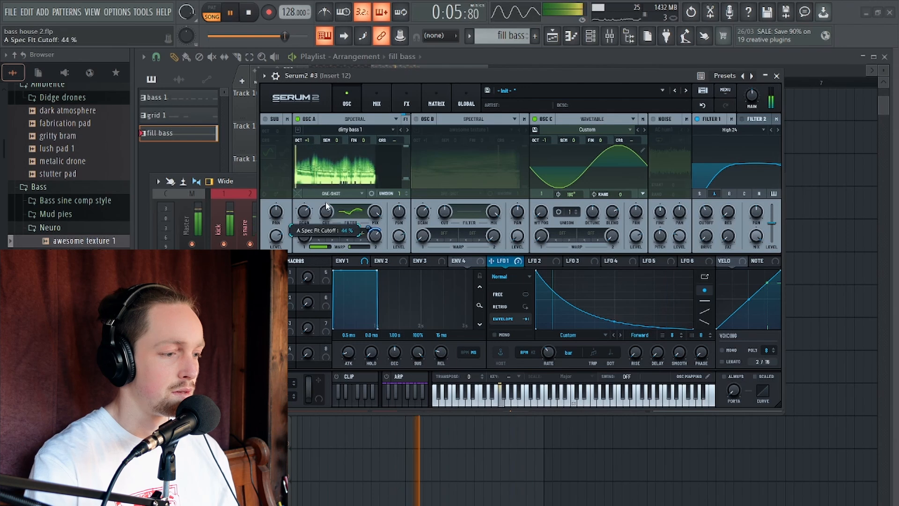
pyautogui.moveTo(326, 206); pyautogui.dragTo(329, 221)
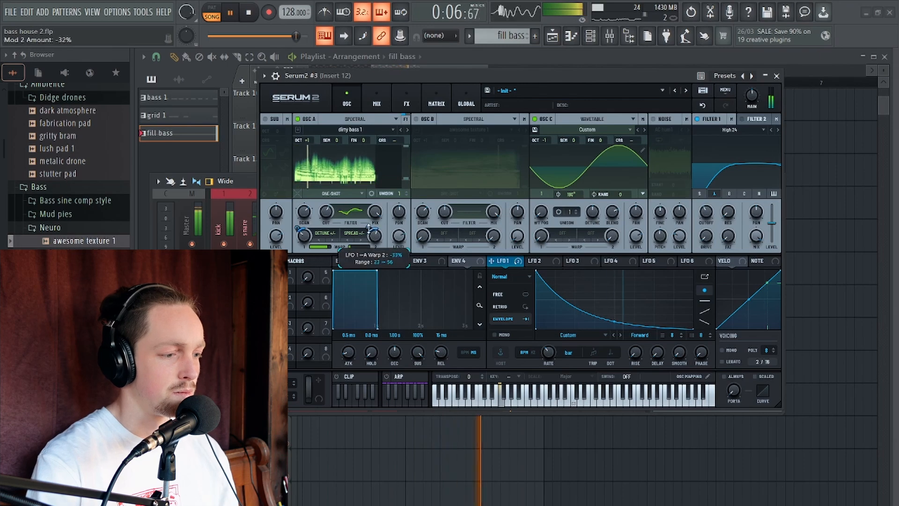
pyautogui.press('space')
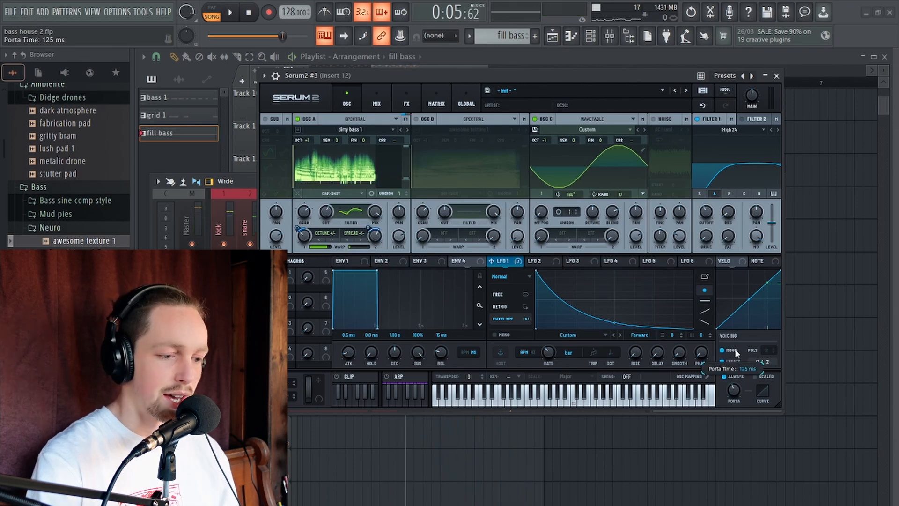
# - Open the fill bass pattern's notes and add a D#4 note at the start of bar 1, shortened to 0:11:00
pyautogui.click(779, 78)
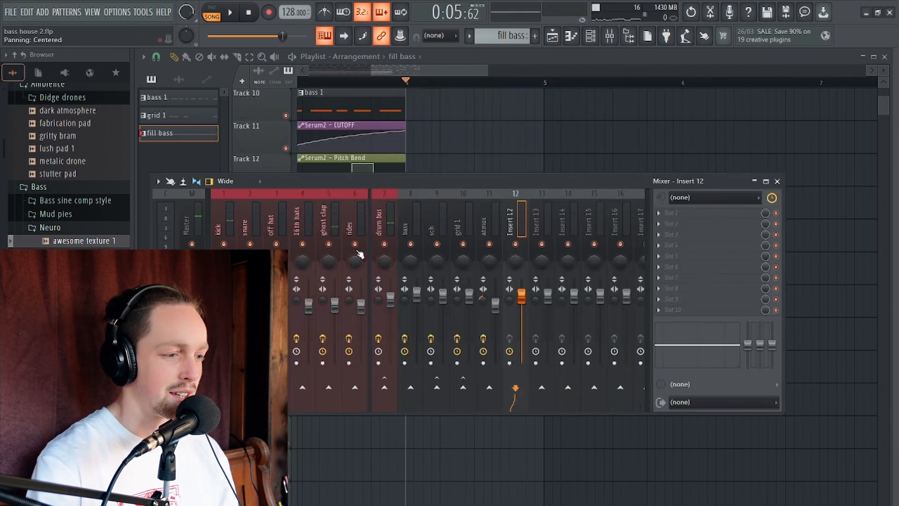
pyautogui.moveTo(438, 180); pyautogui.dragTo(439, 410)
pyautogui.scroll(-2, 431, 234)
pyautogui.doubleClick(431, 237)
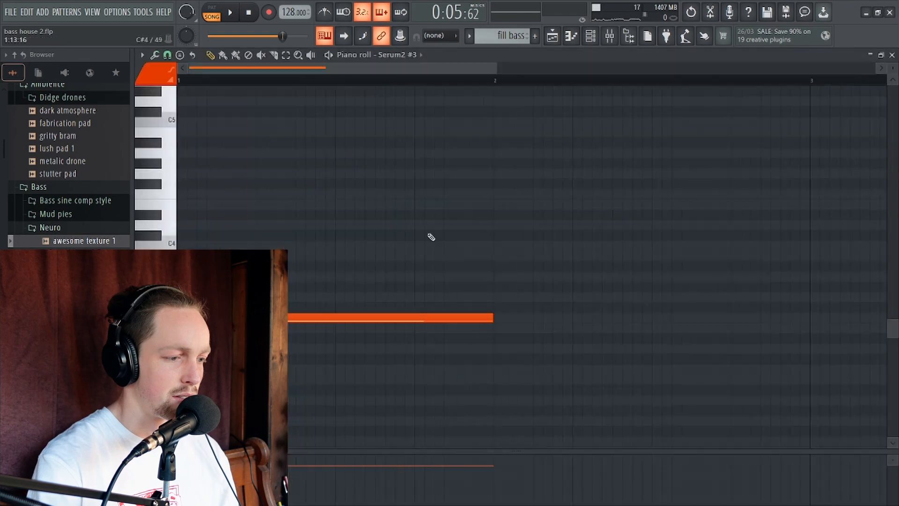
pyautogui.moveTo(198, 276); pyautogui.dragTo(140, 213)
pyautogui.moveTo(493, 216); pyautogui.dragTo(396, 219)
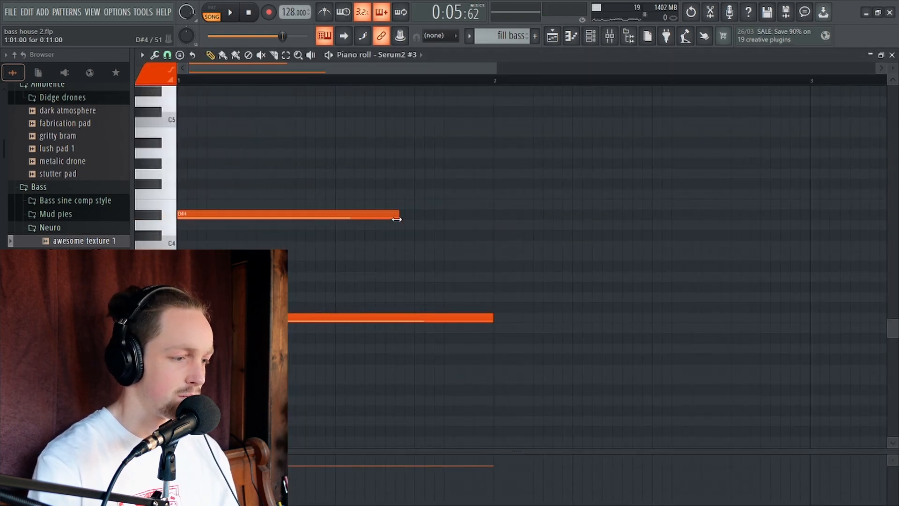
# - Move the F3 note one beat later and lower the opening D#4 note to G#3, auditioning the pattern after each change
pyautogui.moveTo(207, 319); pyautogui.dragTo(286, 320)
pyautogui.press('space')
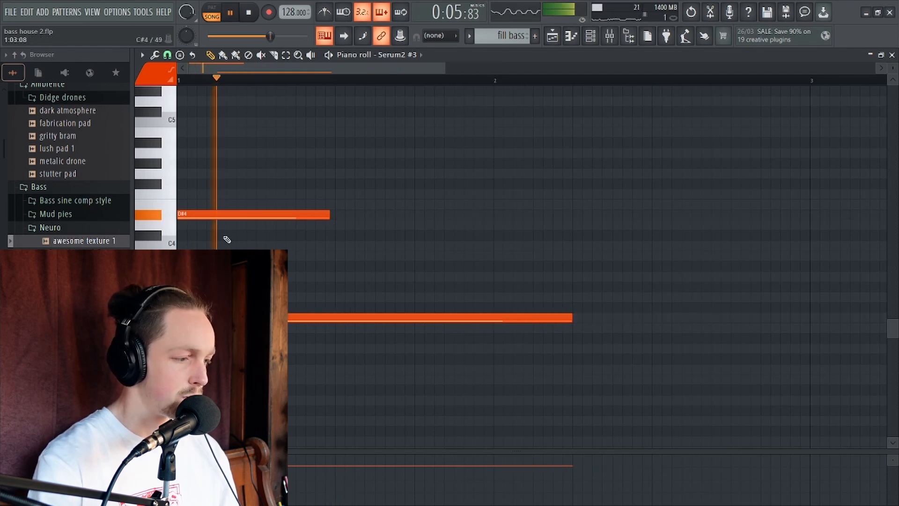
pyautogui.press('space')
pyautogui.moveTo(242, 214); pyautogui.dragTo(239, 287)
pyautogui.press('space')
pyautogui.press('space')
pyautogui.press('space')
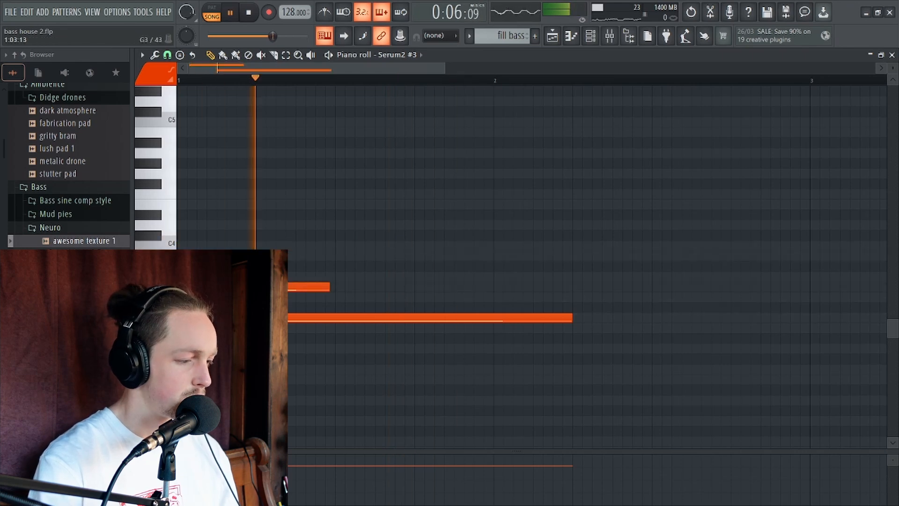
pyautogui.press('space')
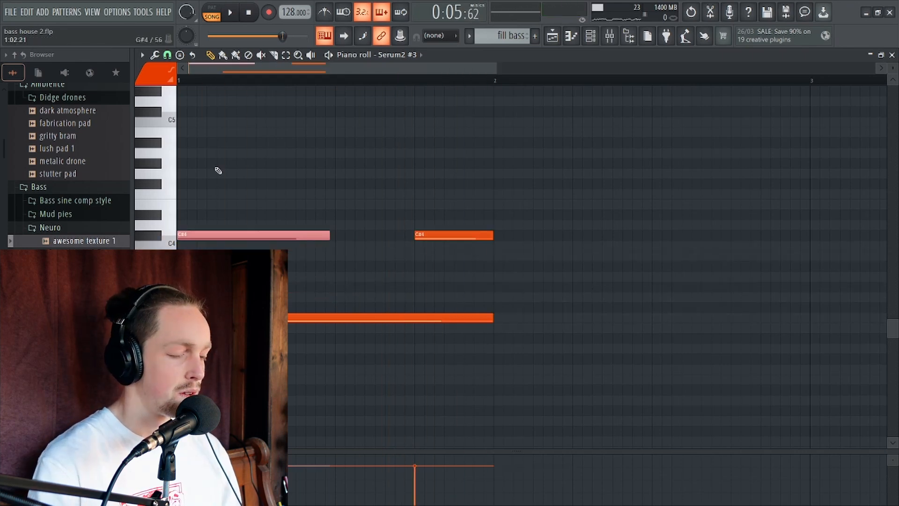
# - Set the short note on bar 1's last beat to C4 and lower the opening note to G#3, auditioning the pattern
pyautogui.moveTo(428, 241); pyautogui.dragTo(438, 185)
pyautogui.hotkey('shift', 'Down')
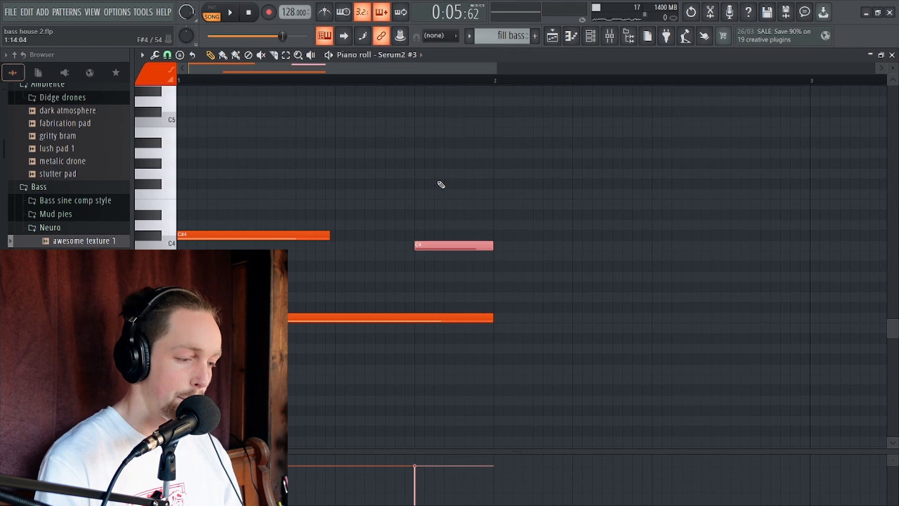
pyautogui.press('space')
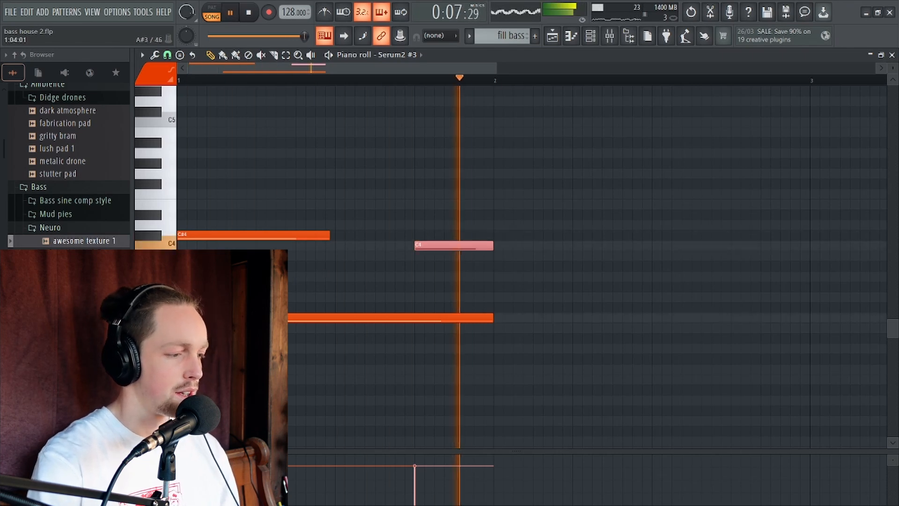
pyautogui.press('space')
pyautogui.press('space')
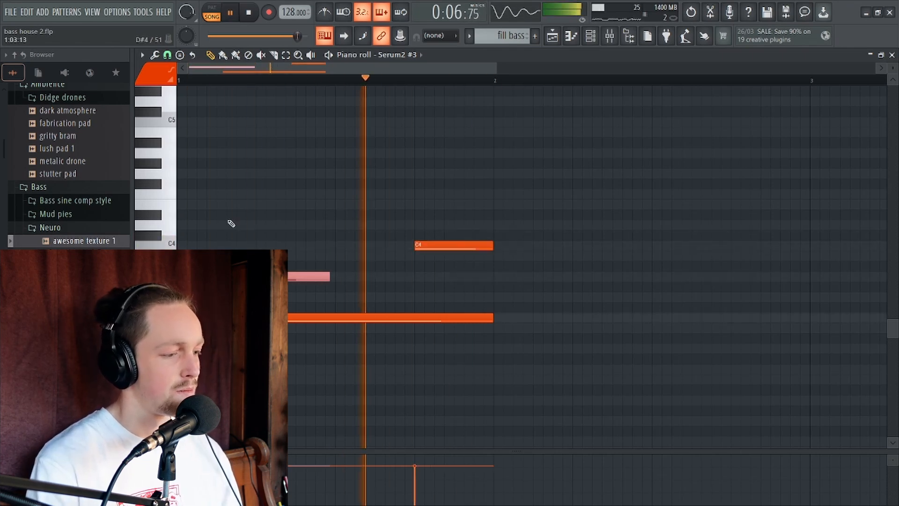
pyautogui.hotkey('shift', 'Down')
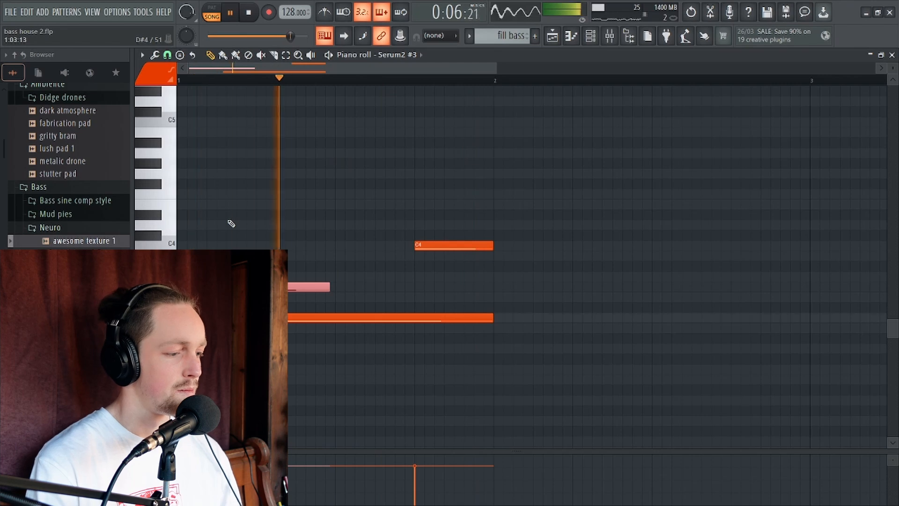
pyautogui.press('space')
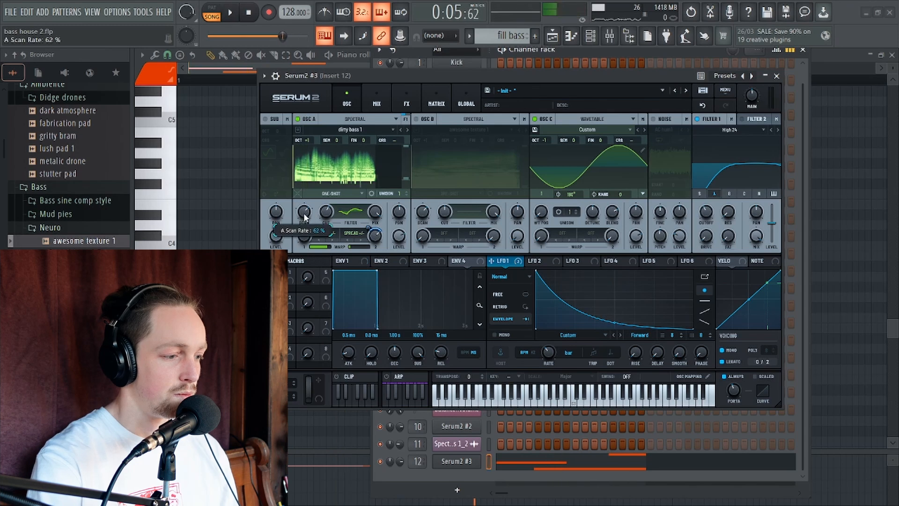
# - Audition the bass while setting oscillator A's scan rate to 54%, its Detune +/- warp to 35 and LFO 1's warp modulation around 9%
pyautogui.press('space')
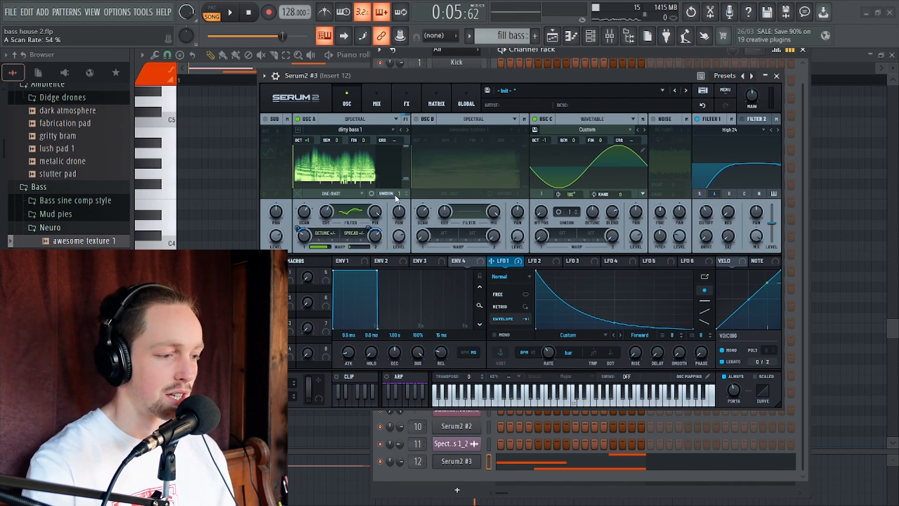
pyautogui.press('space')
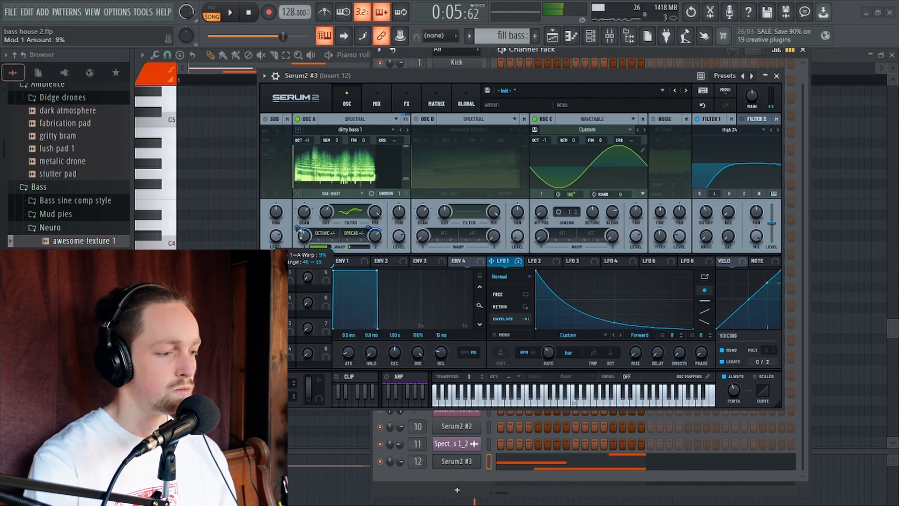
pyautogui.moveTo(301, 229); pyautogui.dragTo(307, 242)
pyautogui.press('space')
pyautogui.press('space')
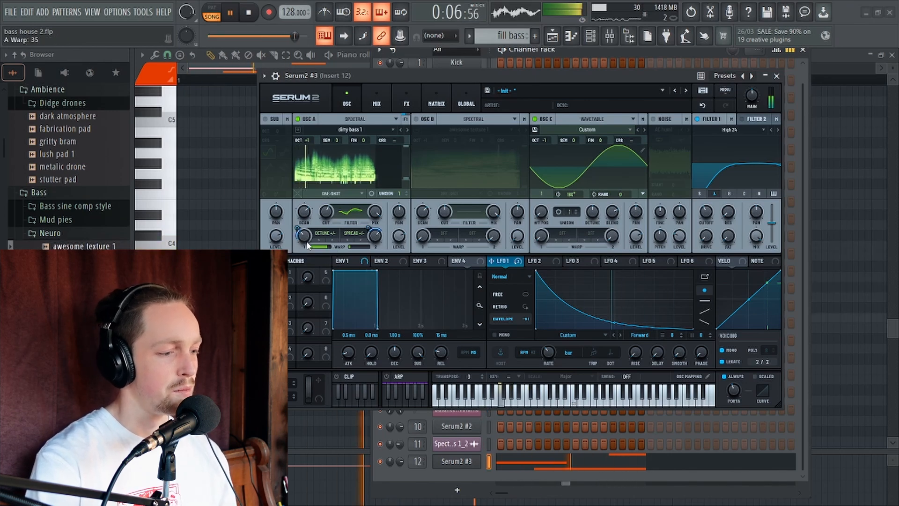
pyautogui.press('space')
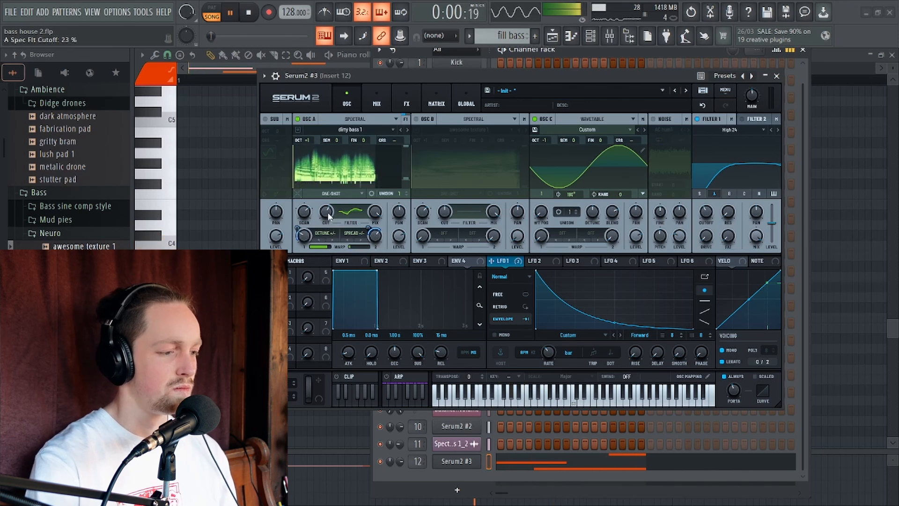
# - Modulate oscillator A's spectral filter cutoff with LFO 1, set the cutoff to about 22% and adjust the modulation amount while auditioning
pyautogui.moveTo(322, 202); pyautogui.dragTo(325, 214)
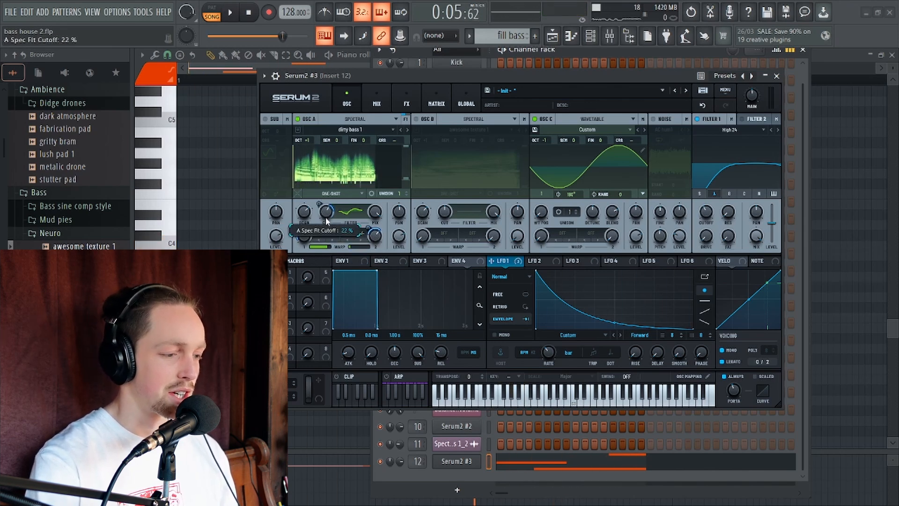
pyautogui.press('space')
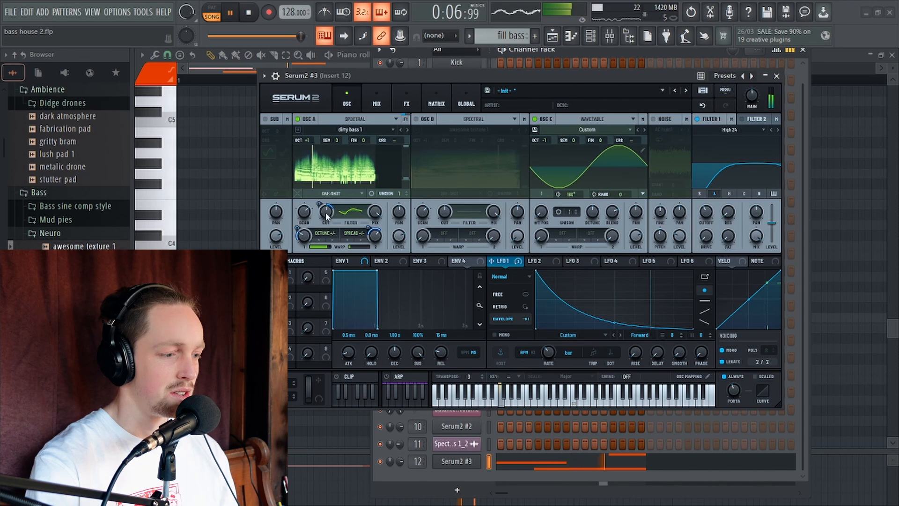
pyautogui.moveTo(326, 214); pyautogui.dragTo(320, 200)
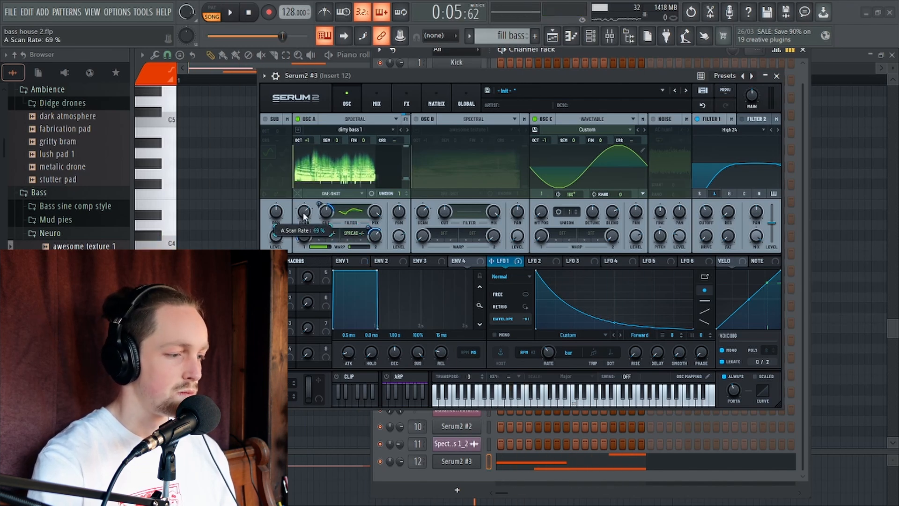
# - Audition oscillator A with a scan rate around 59% and in a different octave, restoring its original octave
pyautogui.press('space')
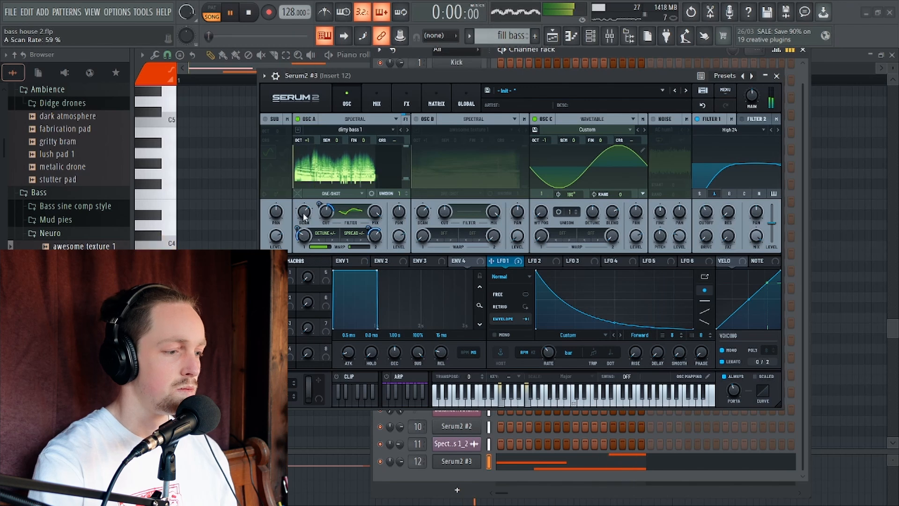
pyautogui.moveTo(303, 216); pyautogui.dragTo(305, 219)
pyautogui.press('space')
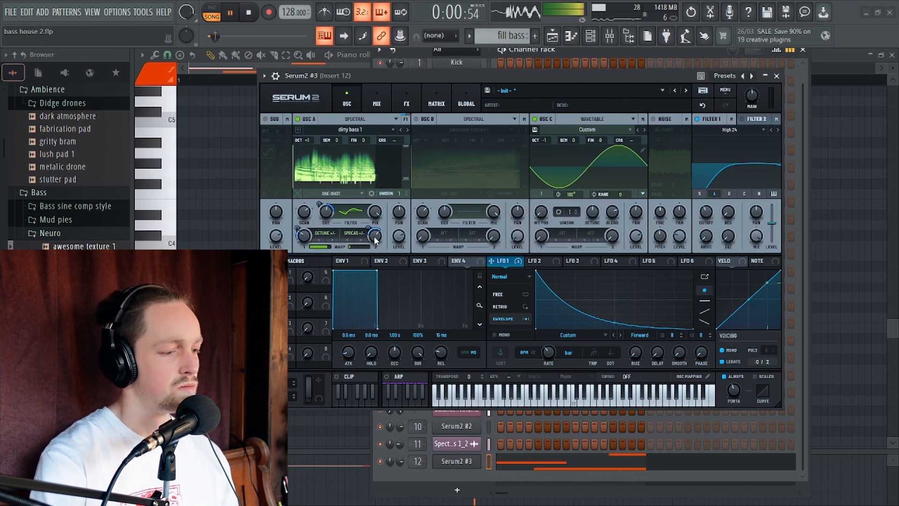
pyautogui.moveTo(309, 141); pyautogui.dragTo(309, 137)
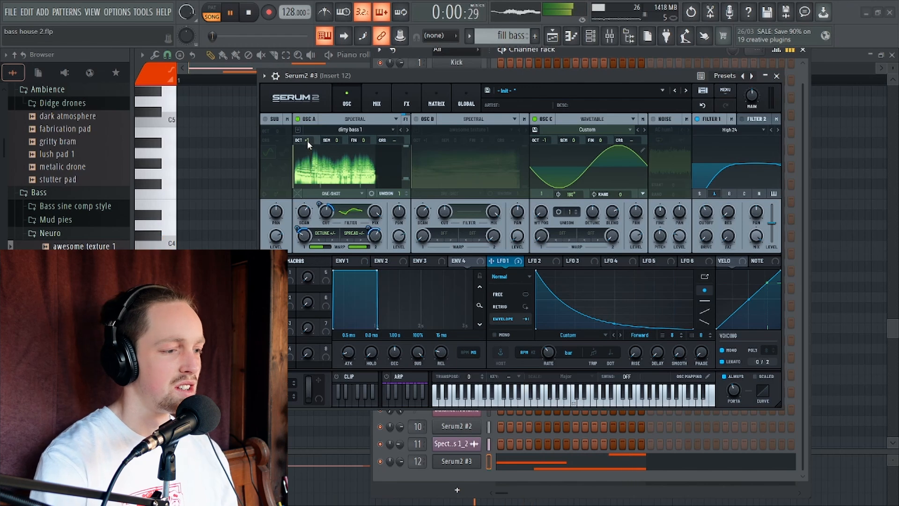
pyautogui.moveTo(308, 140); pyautogui.dragTo(307, 153)
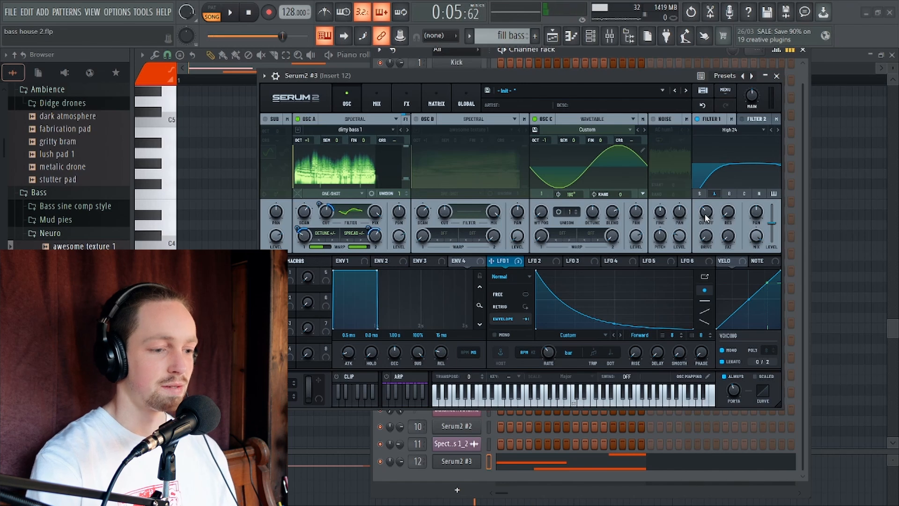
# - Audition the bass while setting oscillator A's Spread +/- warp to about 70 and LFO 1's modulation of it to -34%
pyautogui.moveTo(371, 241); pyautogui.dragTo(376, 248)
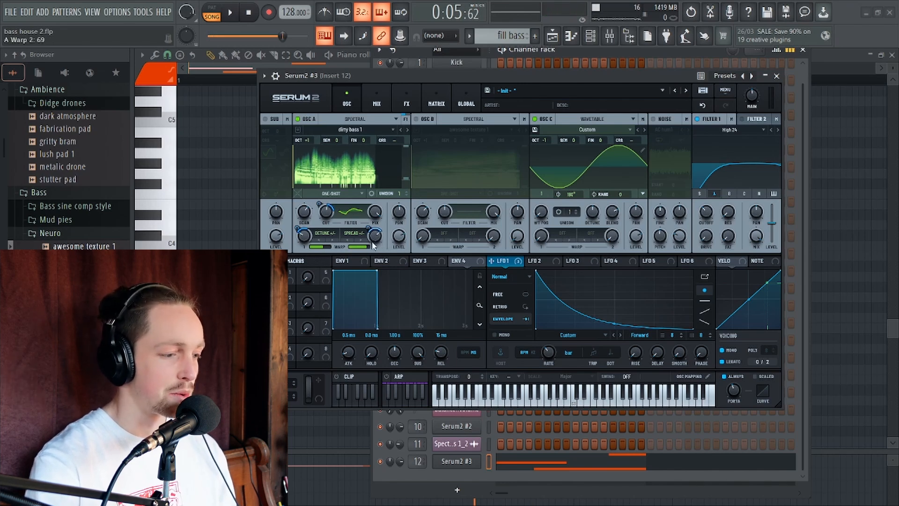
pyautogui.press('space')
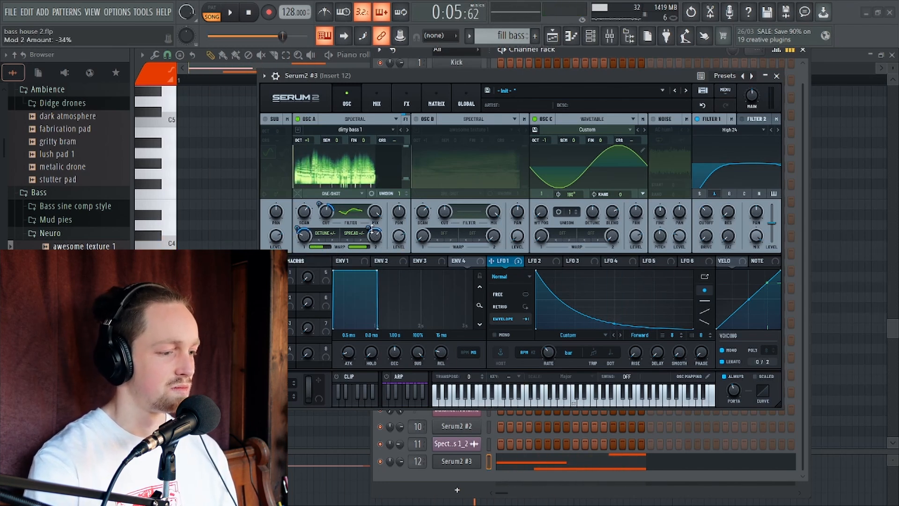
pyautogui.press('space')
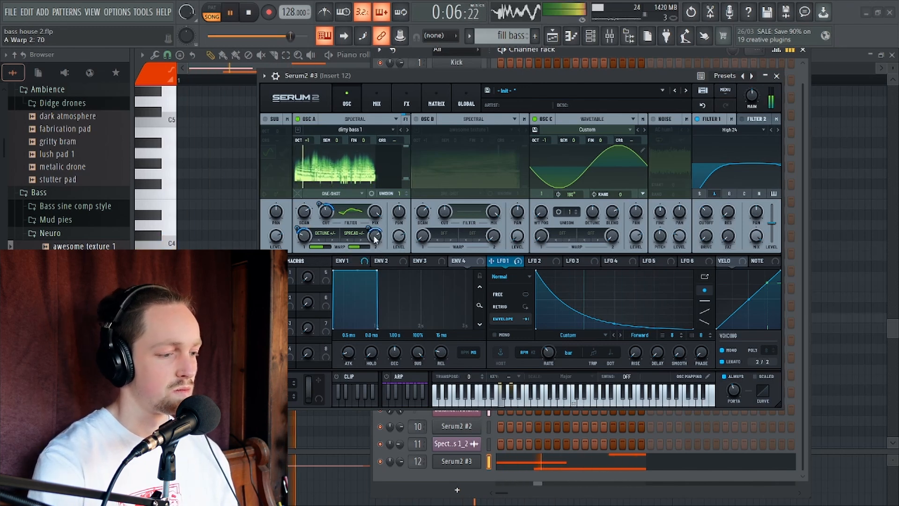
pyautogui.moveTo(375, 238)
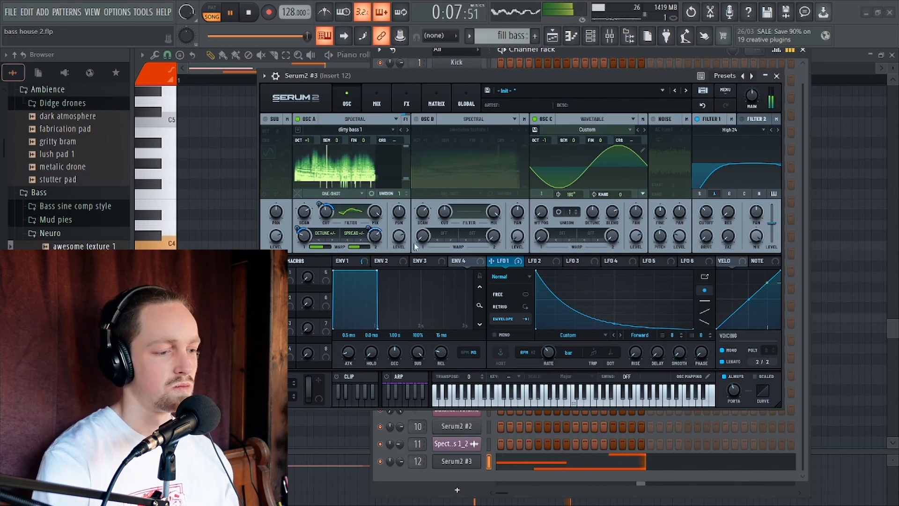
# - Modulate oscillator A's level with LFO 3 in Envelope mode at a one-bar rate, and smooth its curve with the low point nearer the middle
pyautogui.click(583, 262)
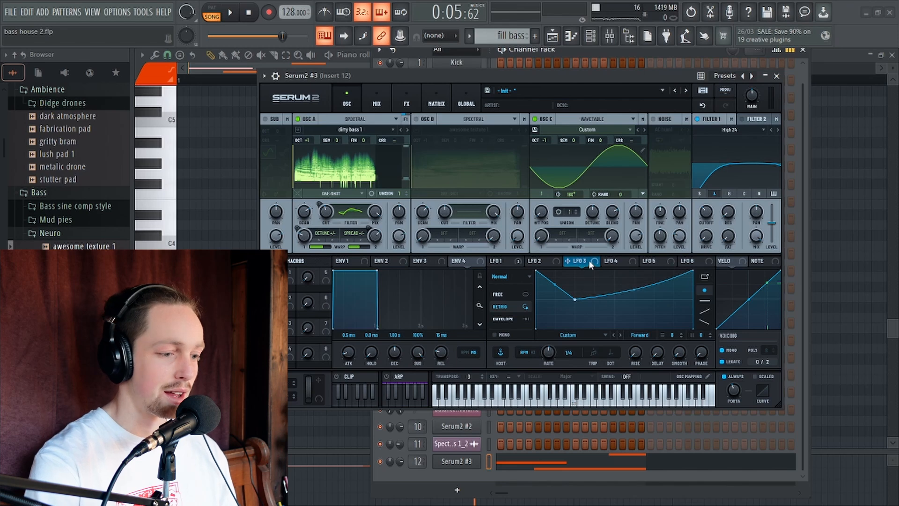
pyautogui.moveTo(591, 265); pyautogui.dragTo(400, 237)
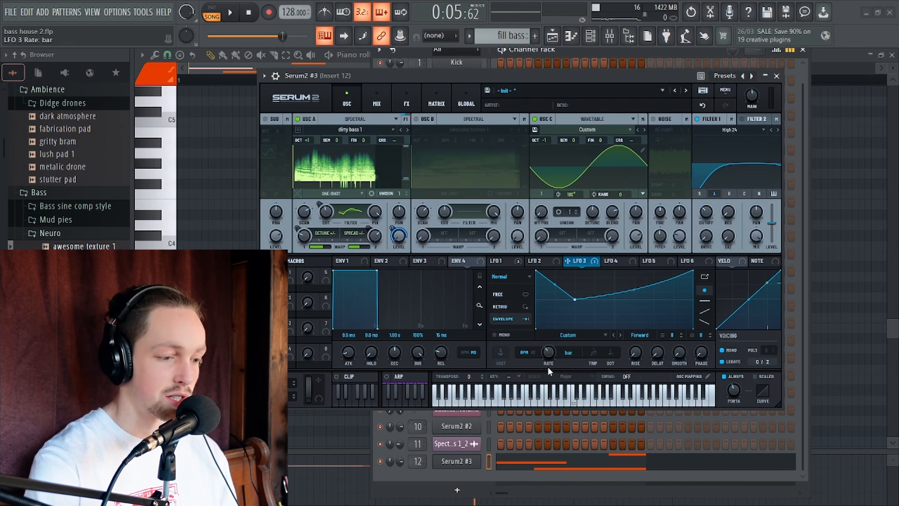
pyautogui.press('space')
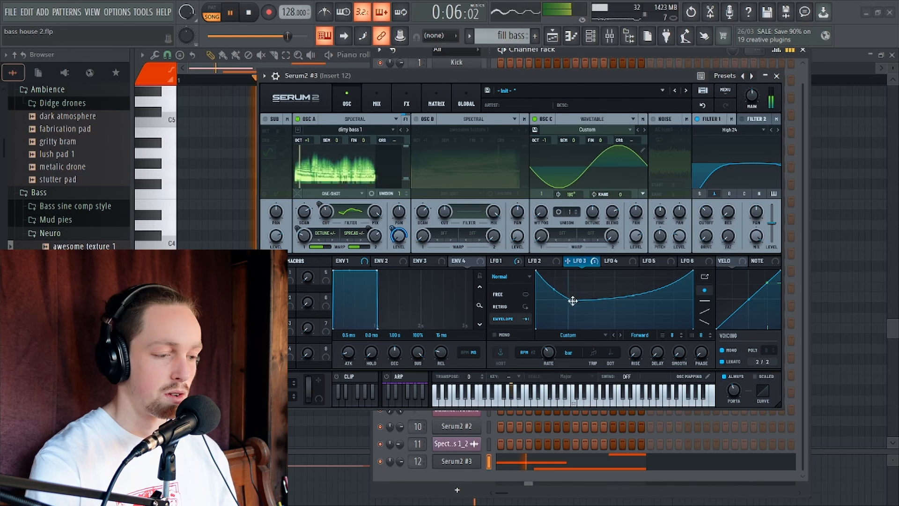
pyautogui.moveTo(568, 297); pyautogui.dragTo(592, 303)
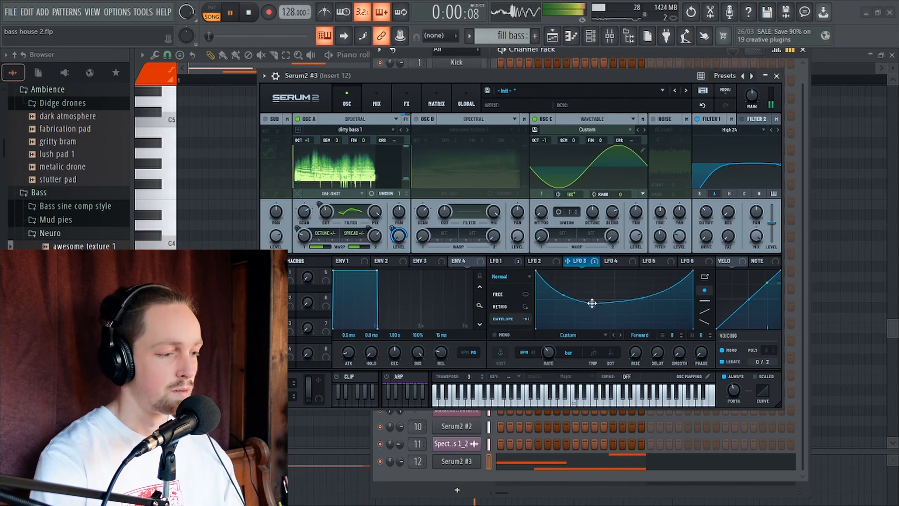
pyautogui.press('space')
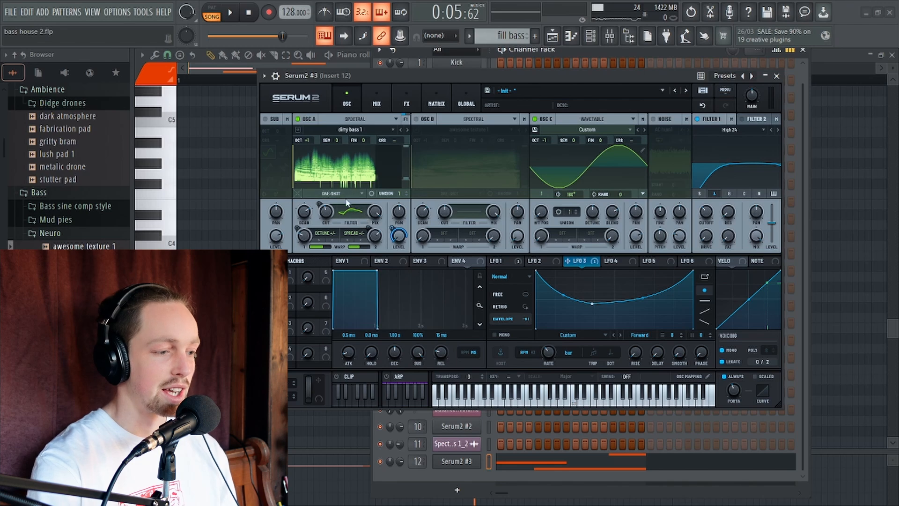
# - Add an Equalizer effect after the Distortion and shape LFO 2 into a custom two-peak curve at a one-bar rate
pyautogui.click(519, 261)
pyautogui.click(420, 102)
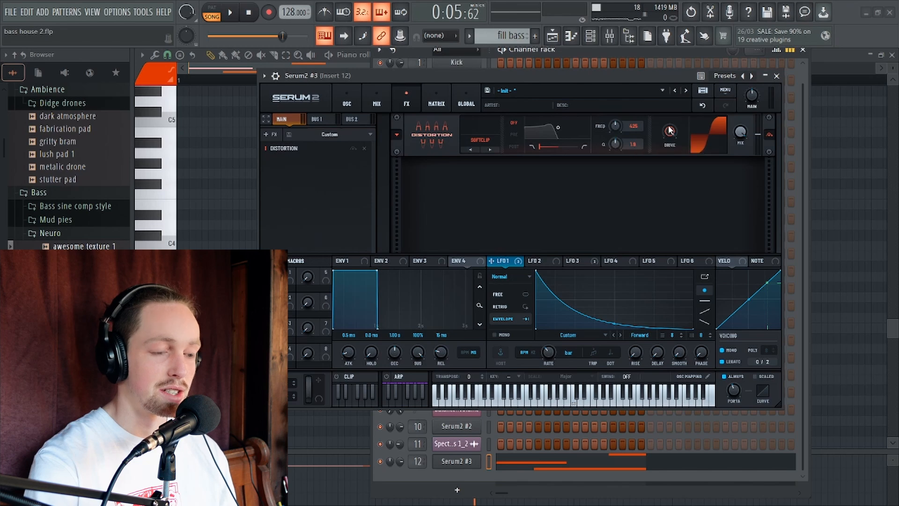
pyautogui.click(614, 262)
pyautogui.click(574, 262)
pyautogui.click(545, 261)
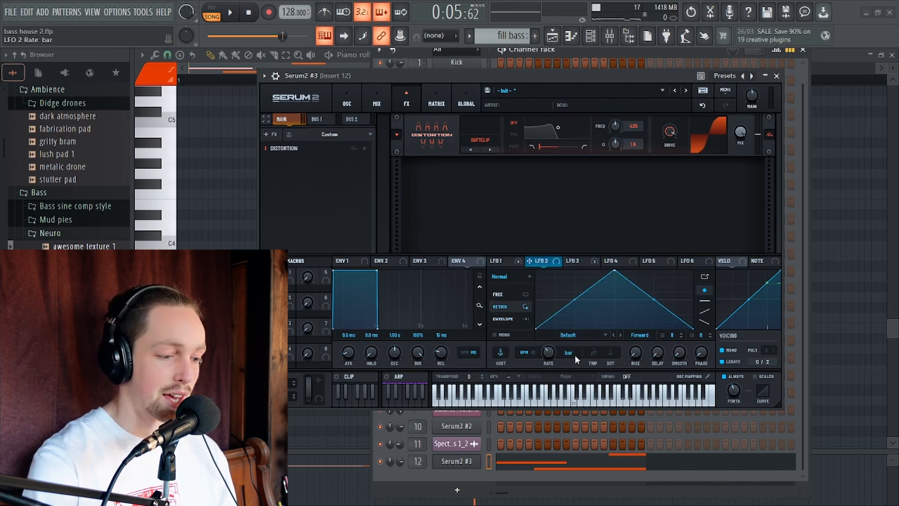
pyautogui.click(266, 135)
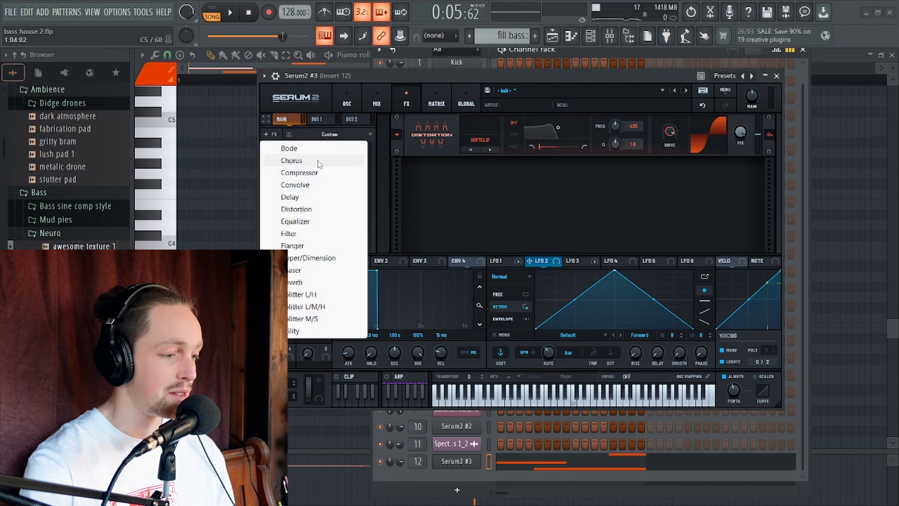
pyautogui.click(299, 221)
pyautogui.doubleClick(568, 283)
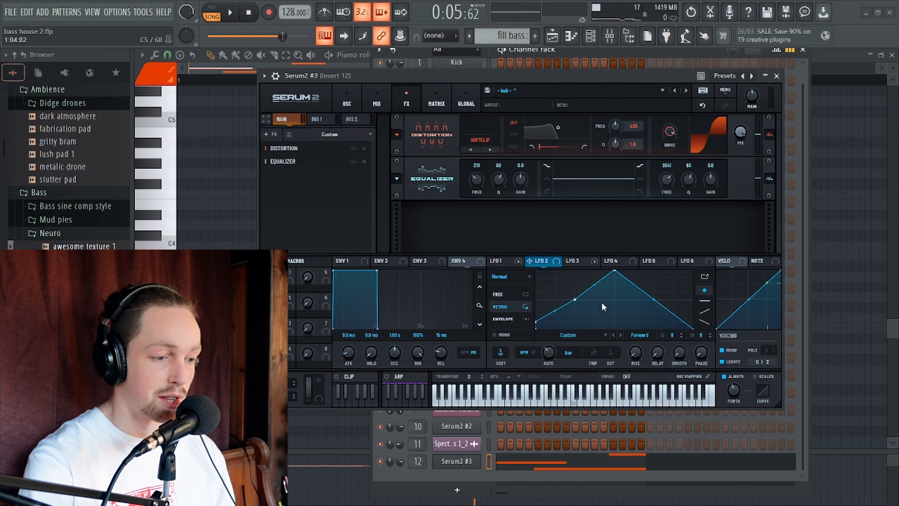
pyautogui.doubleClick(606, 312)
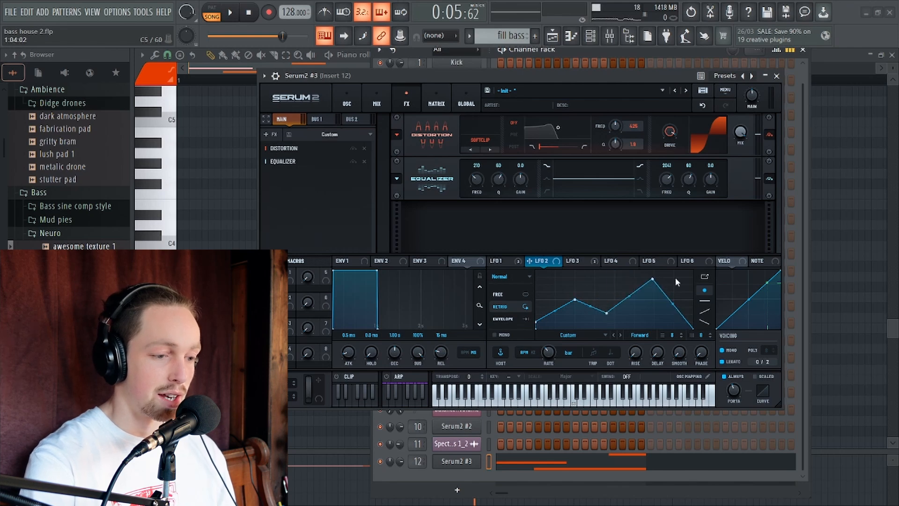
# - Make the Equalizer's low band a peak cut of -15.3 at 88 Hz and modulate its frequency with LFO 2 by about 26%
pyautogui.click(547, 179)
pyautogui.moveTo(521, 180); pyautogui.dragTo(519, 207)
pyautogui.moveTo(546, 261); pyautogui.dragTo(470, 168)
pyautogui.press('space')
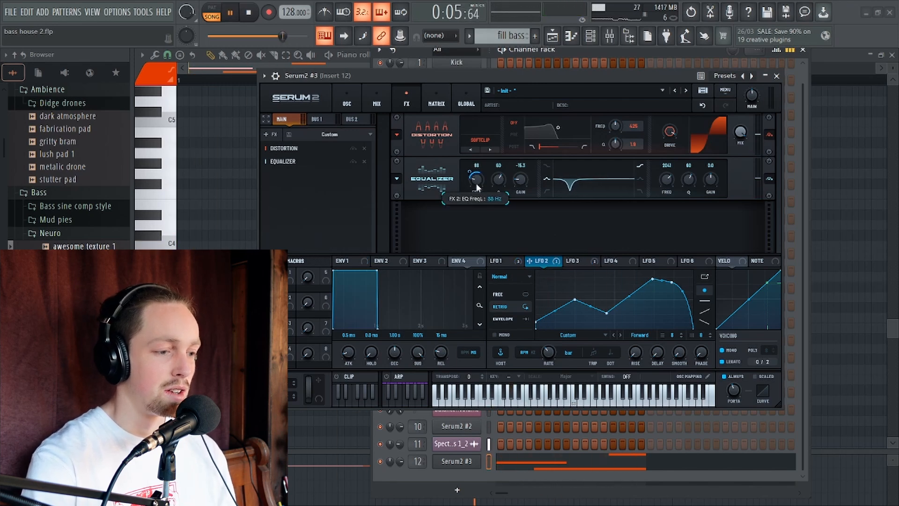
pyautogui.moveTo(473, 183); pyautogui.dragTo(472, 175)
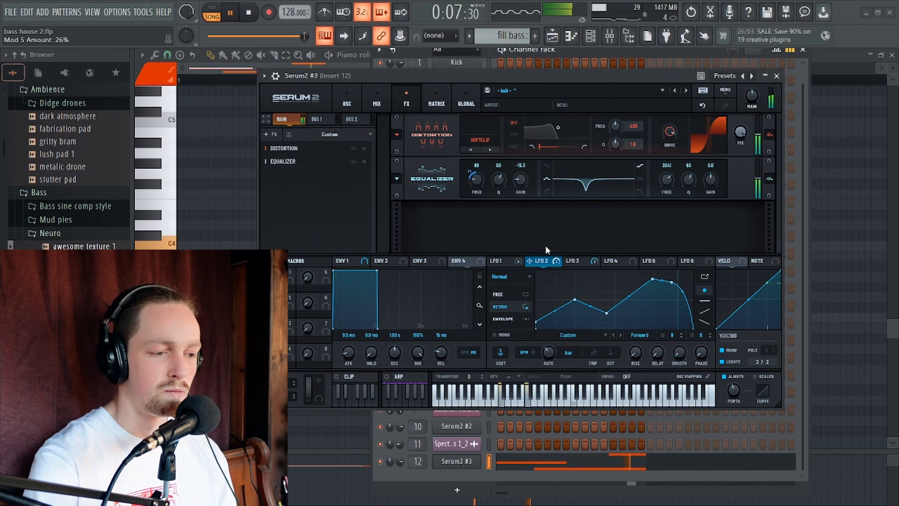
# - Make the Equalizer's high band a peak cut of -9.7 dB at about 6051 Hz and modulate its frequency with LFO 2 by about -33%
pyautogui.press('space')
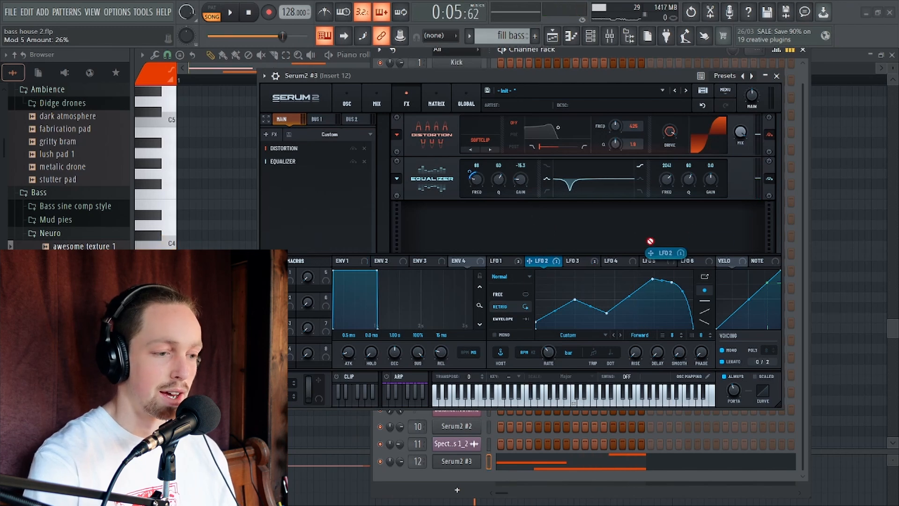
pyautogui.moveTo(650, 241); pyautogui.dragTo(665, 192)
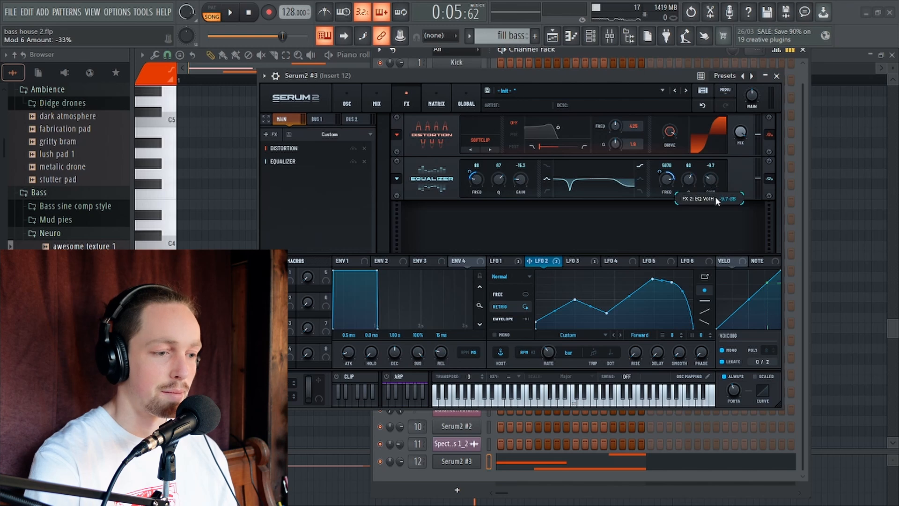
pyautogui.press('space')
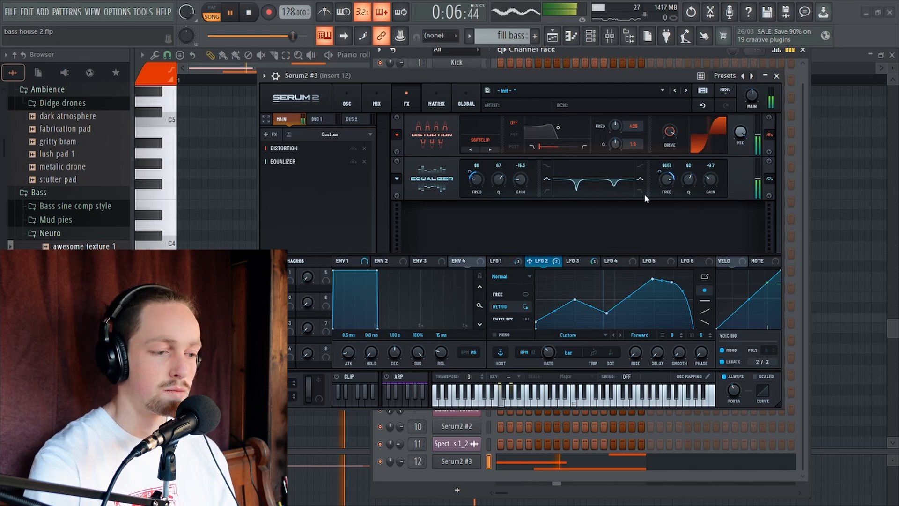
pyautogui.press('space')
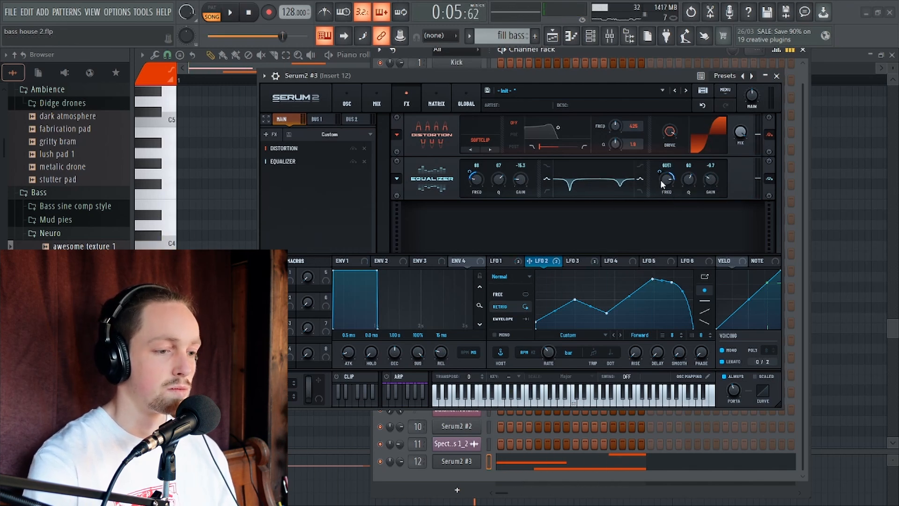
pyautogui.press('space')
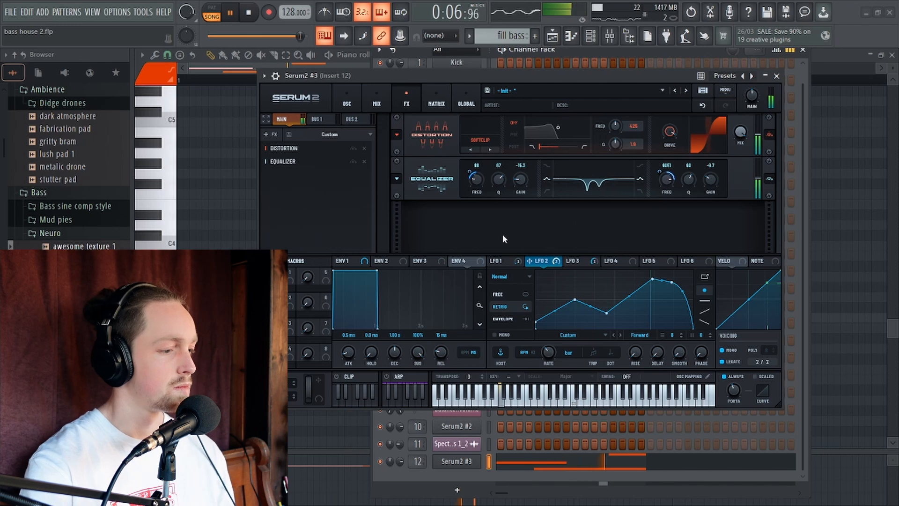
pyautogui.press('space')
# - Add a Phaser effect after the Equalizer and audition the bass while adjusting the Phaser's frequency
pyautogui.click(271, 134)
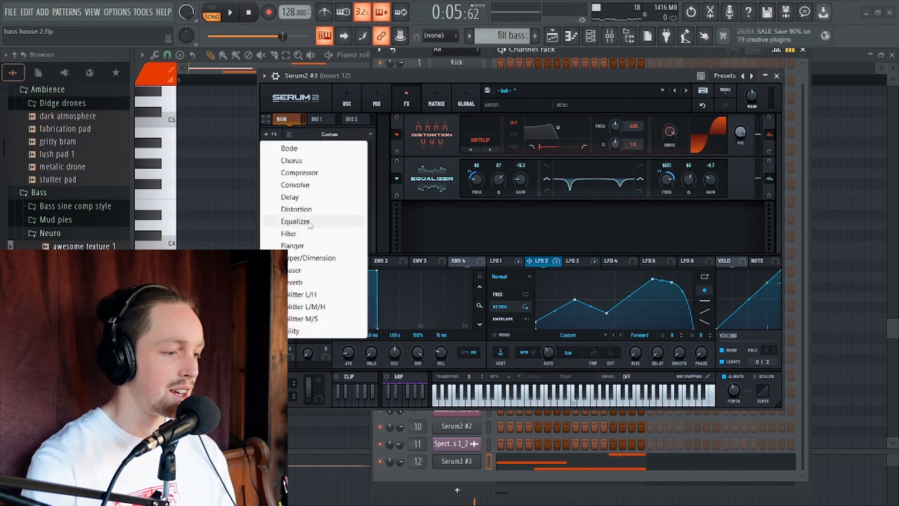
pyautogui.click(309, 270)
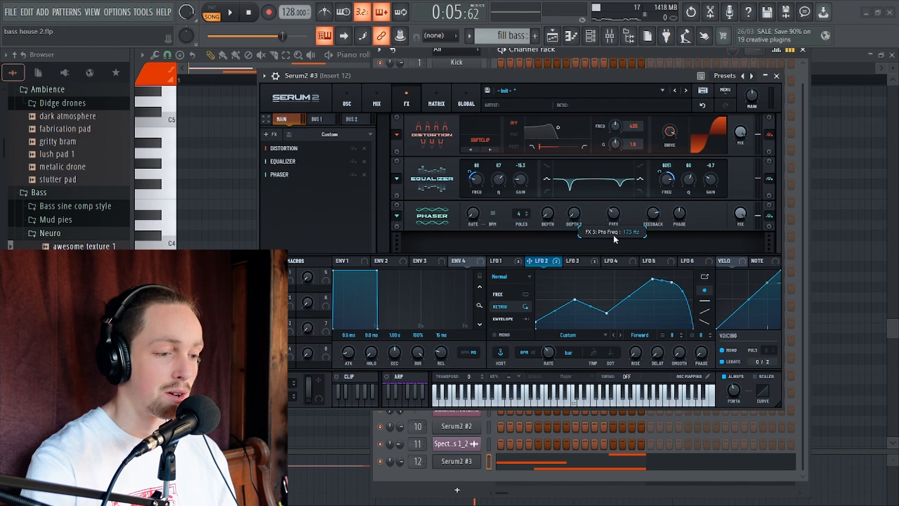
pyautogui.press('space')
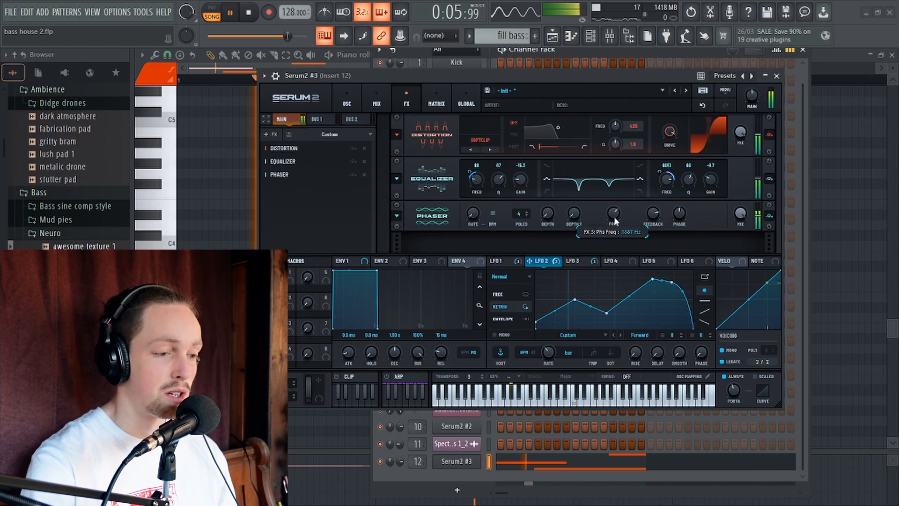
pyautogui.press('space')
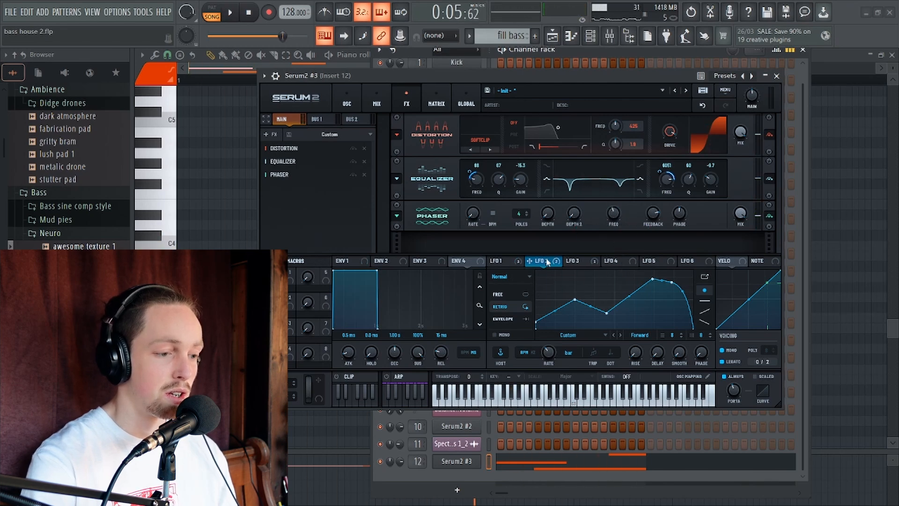
# - Modulate the Phaser's frequency with LFO 3 by about -34% and set its mix to about 22% while auditioning
pyautogui.click(579, 261)
pyautogui.moveTo(580, 260); pyautogui.dragTo(615, 219)
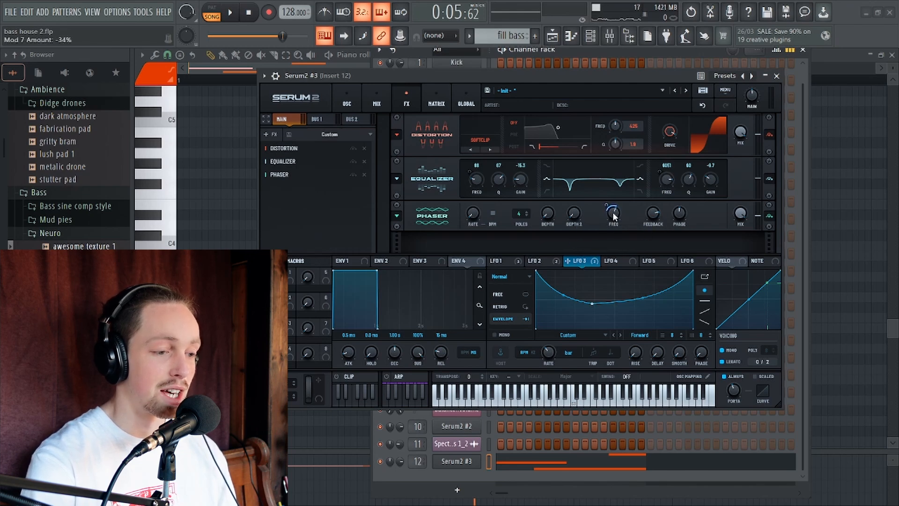
pyautogui.moveTo(576, 80); pyautogui.dragTo(568, 90)
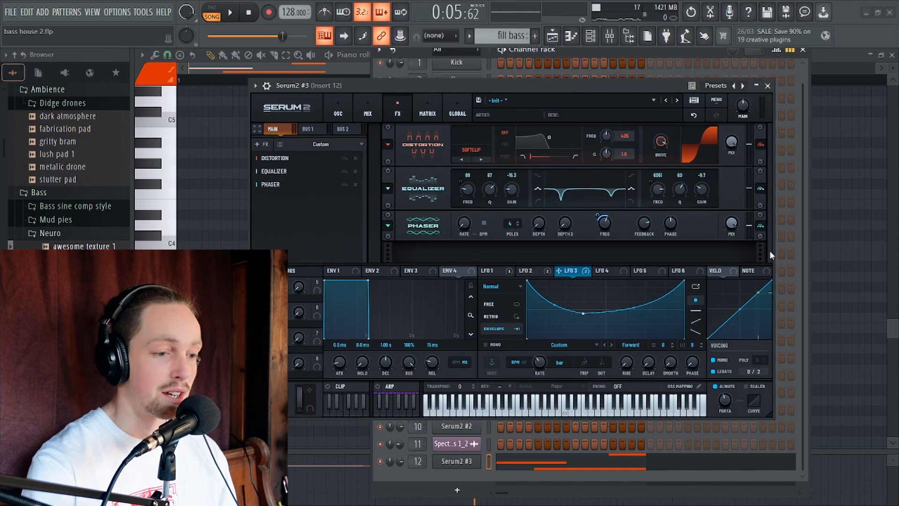
pyautogui.press('space')
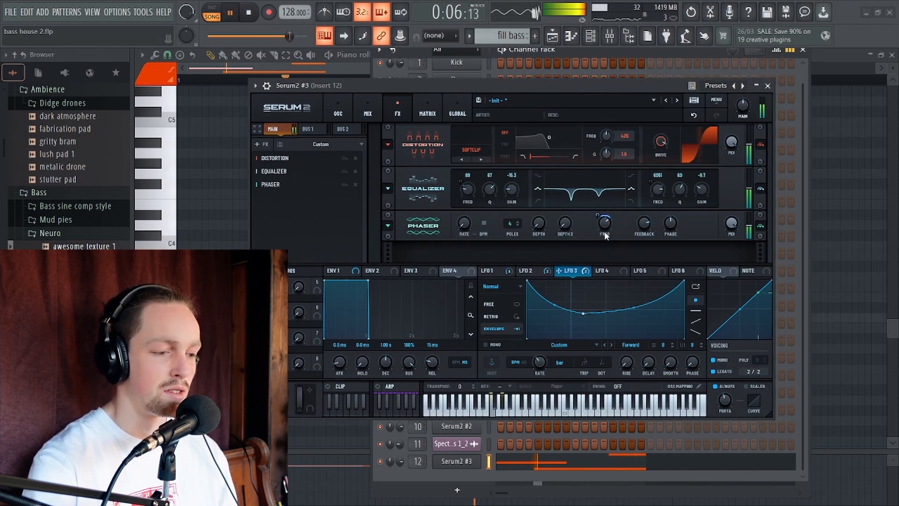
pyautogui.press('space')
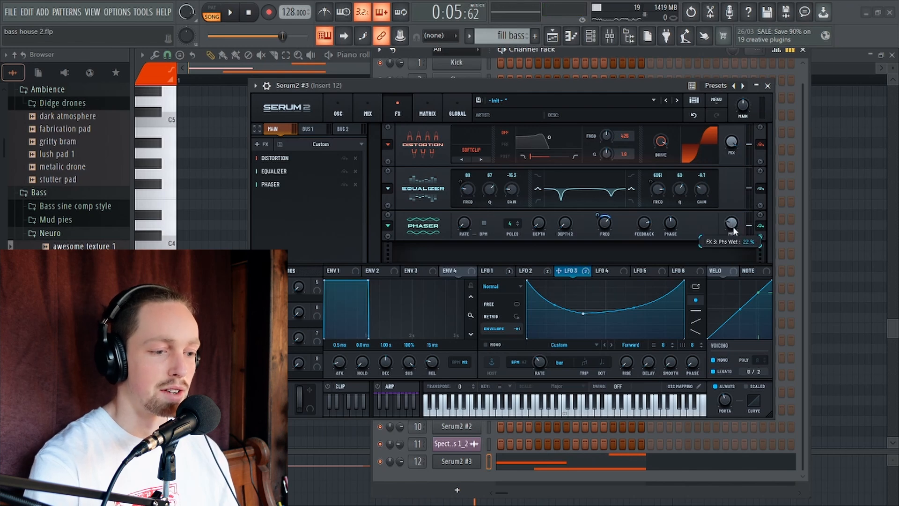
pyautogui.press('space')
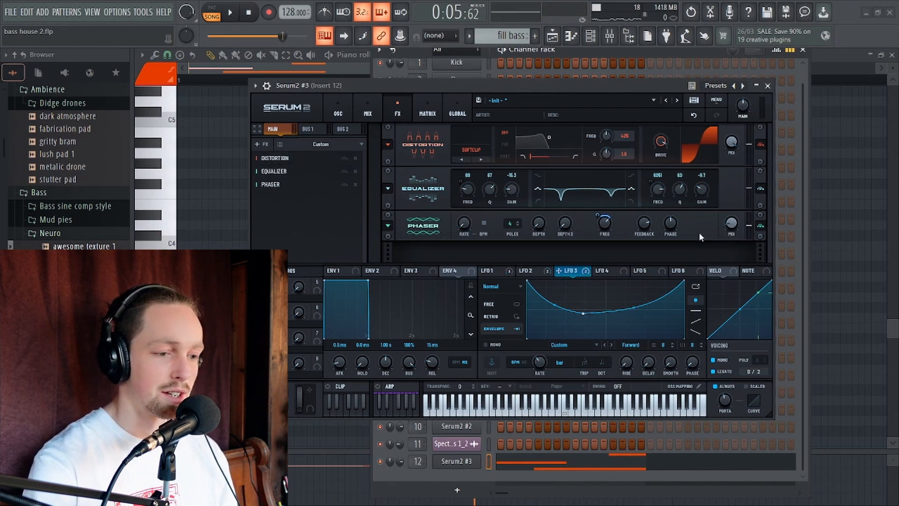
# - Add a Compressor in Multiband mode after the Phaser and set its gain to about 6.5 while auditioning the bass
pyautogui.click(261, 144)
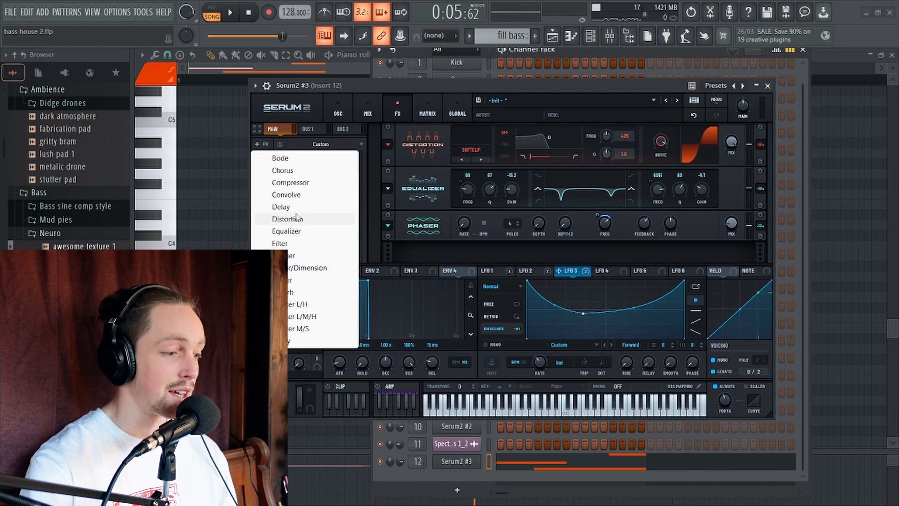
pyautogui.click(291, 182)
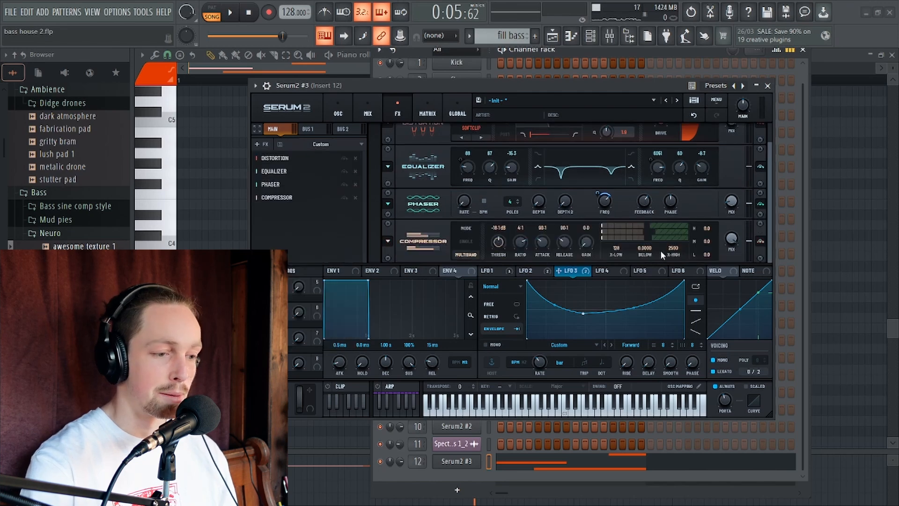
pyautogui.press('space')
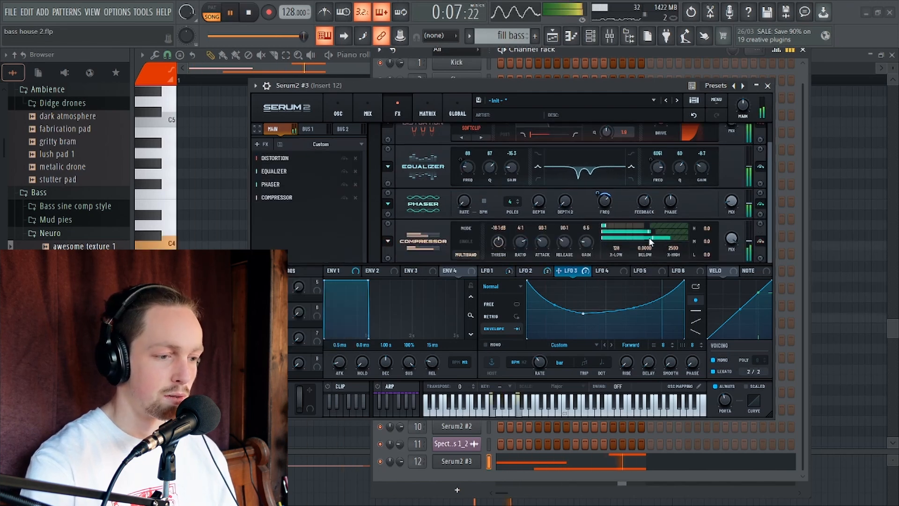
pyautogui.press('space')
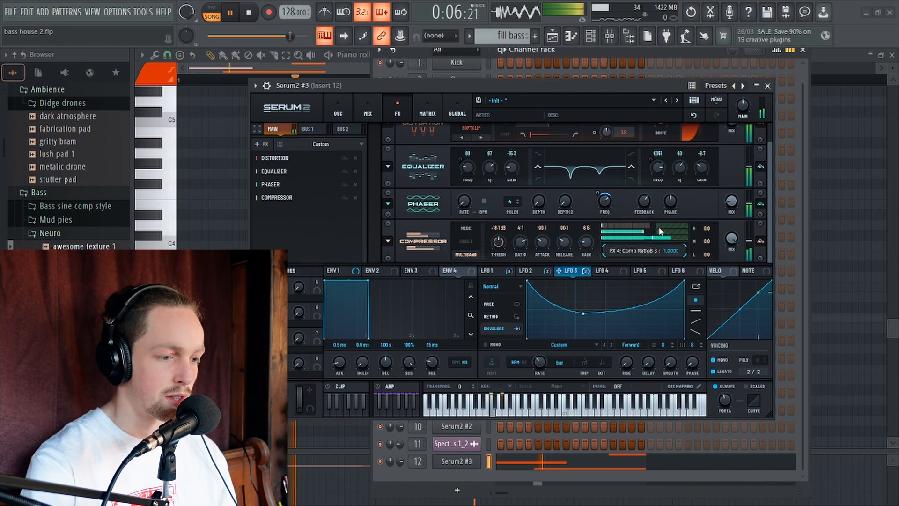
pyautogui.press('space')
# - Add a second Distortion after the Compressor and set its type to Soft Sat
pyautogui.click(259, 144)
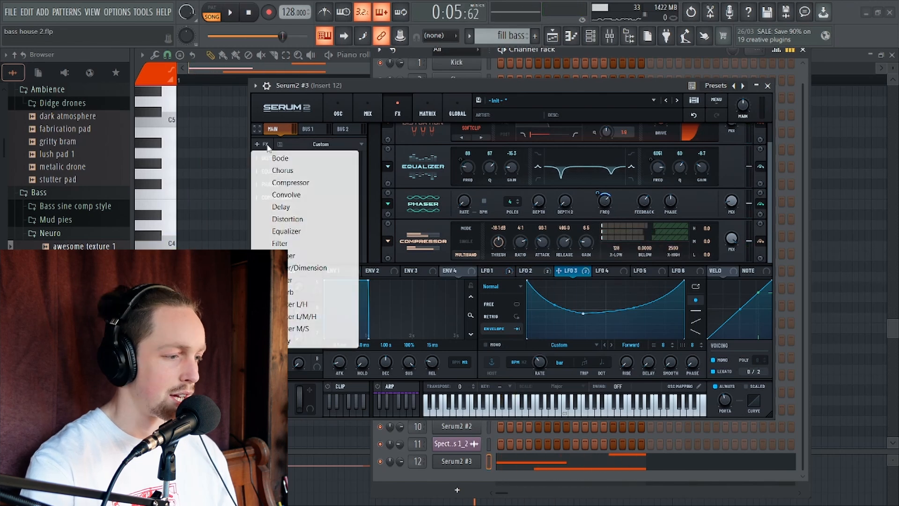
pyautogui.click(299, 221)
pyautogui.click(471, 246)
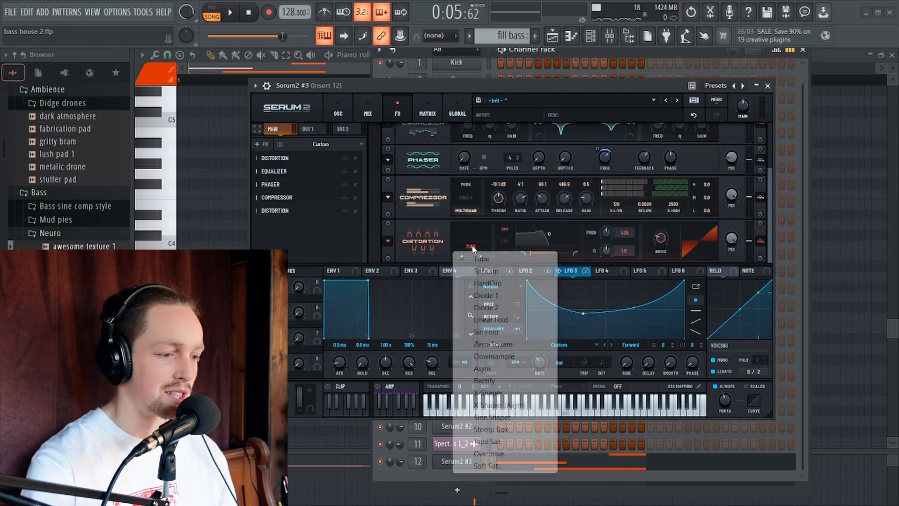
pyautogui.click(487, 465)
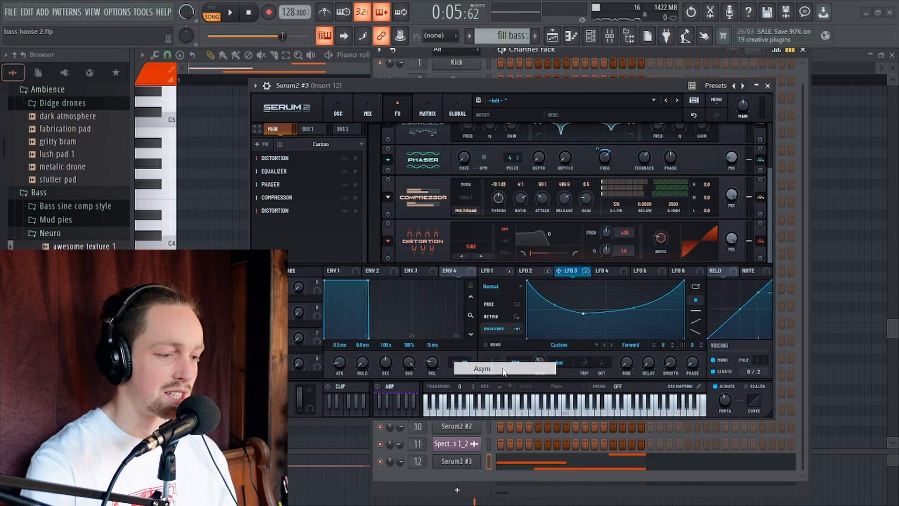
# - Set the Compressor's threshold to about -15.7 dB and its release to about 71.5 while auditioning the bass
pyautogui.press('space')
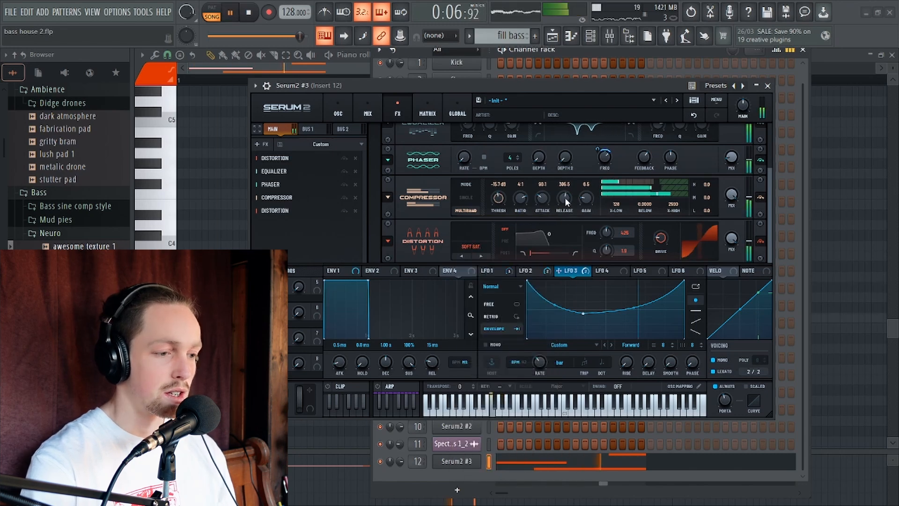
pyautogui.moveTo(565, 199)
pyautogui.press('space')
pyautogui.press('space')
pyautogui.moveTo(564, 201); pyautogui.dragTo(562, 212)
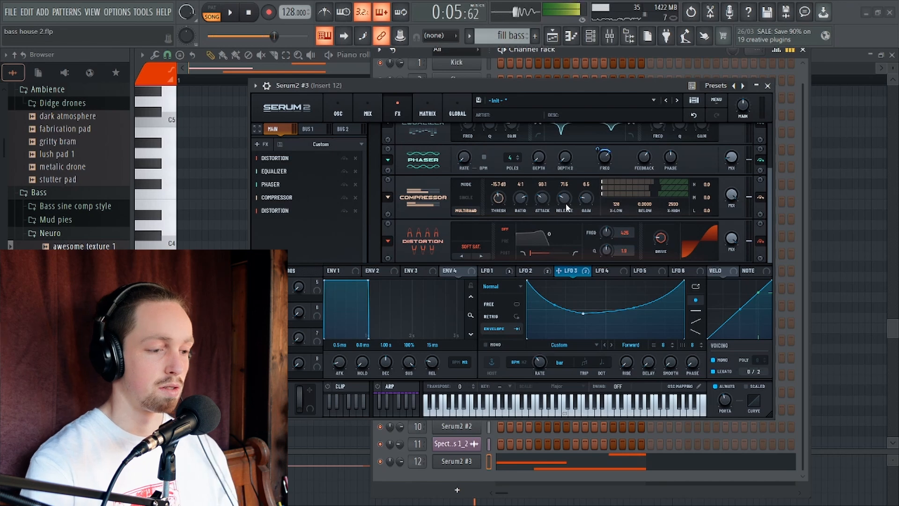
# - Audition the bass while setting the second Distortion's drive to about 20% and slightly raising the low point of LFO 3's curve
pyautogui.press('space')
pyautogui.moveTo(661, 248)
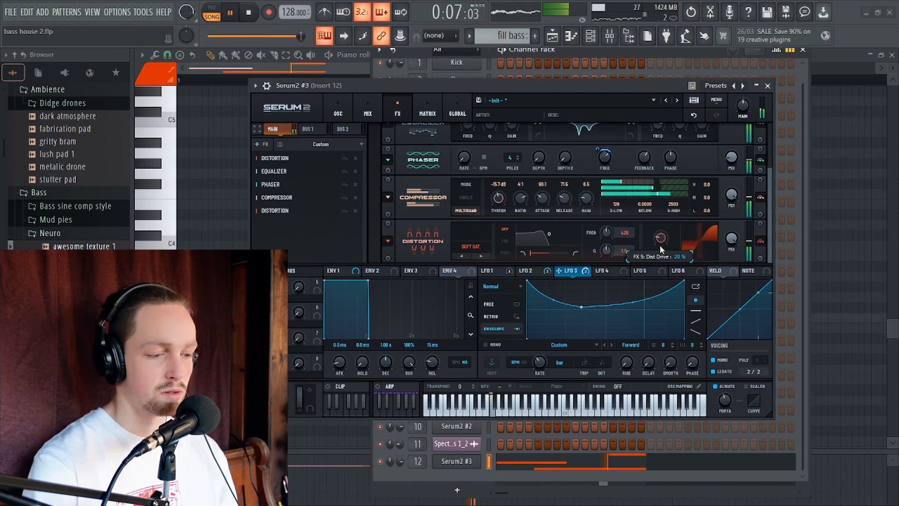
pyautogui.press('space')
pyautogui.press('space')
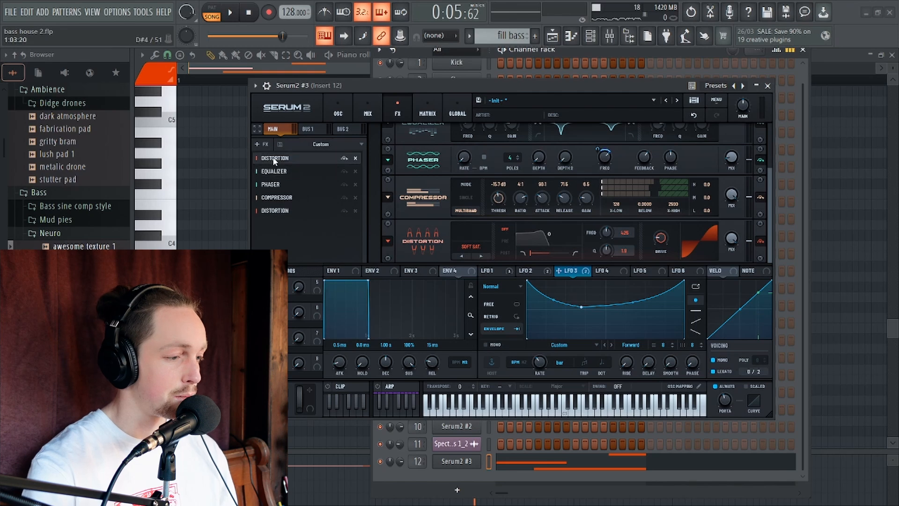
# - Add a Filter after the second Distortion, set it to MG Low 18, and modulate its cutoff with LFO 4 by about 39%
pyautogui.click(260, 144)
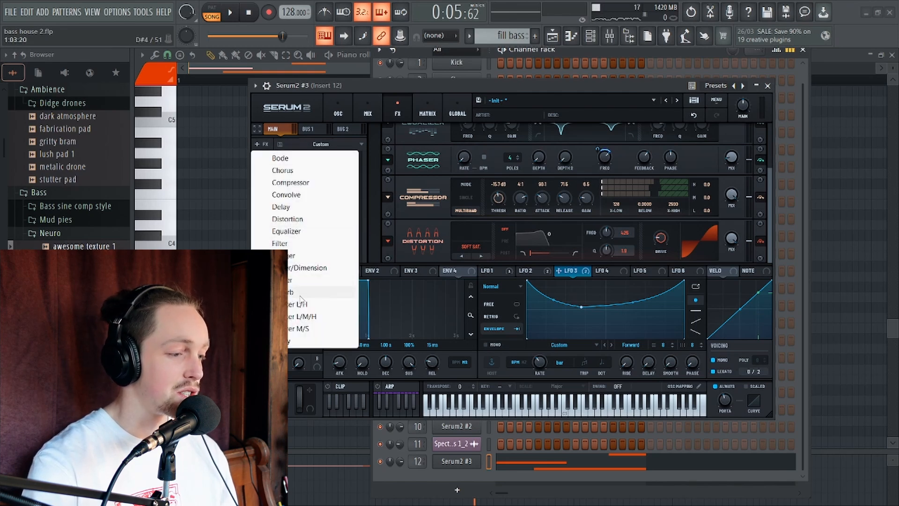
pyautogui.click(304, 244)
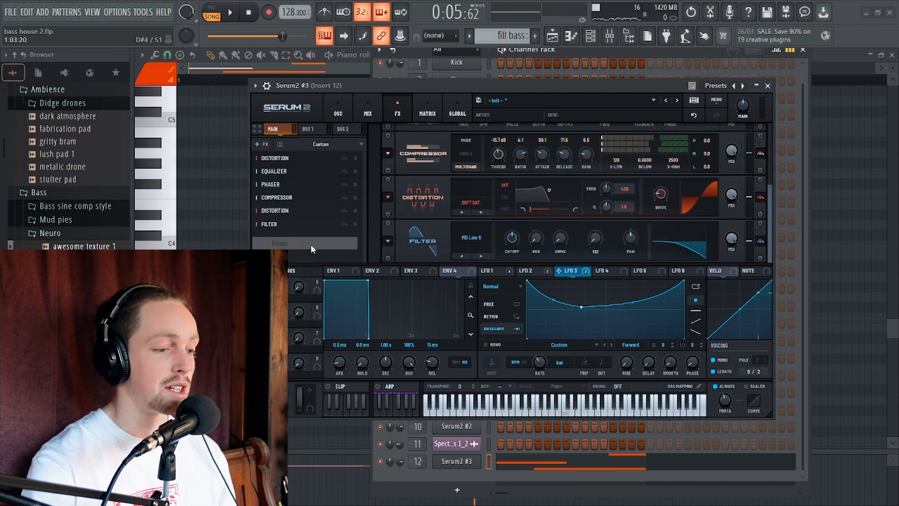
pyautogui.click(613, 273)
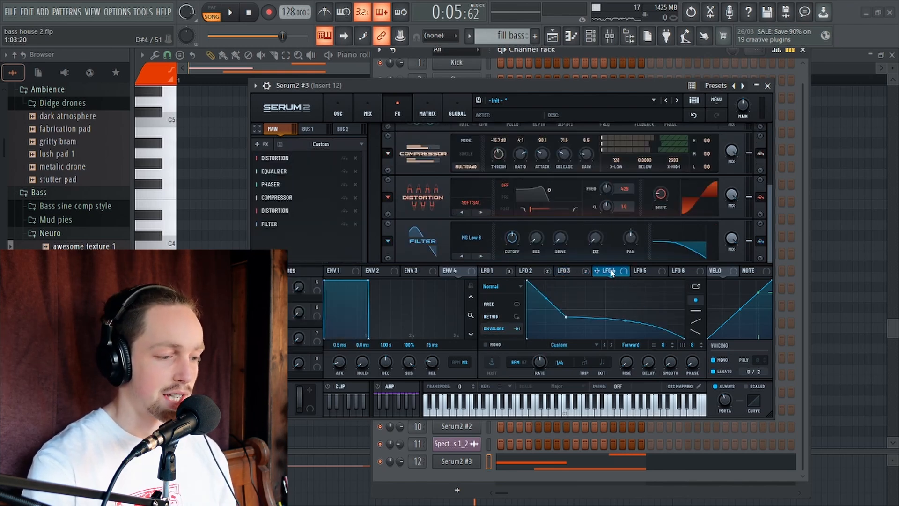
pyautogui.moveTo(611, 273); pyautogui.dragTo(514, 259)
pyautogui.click(484, 254)
pyautogui.click(485, 253)
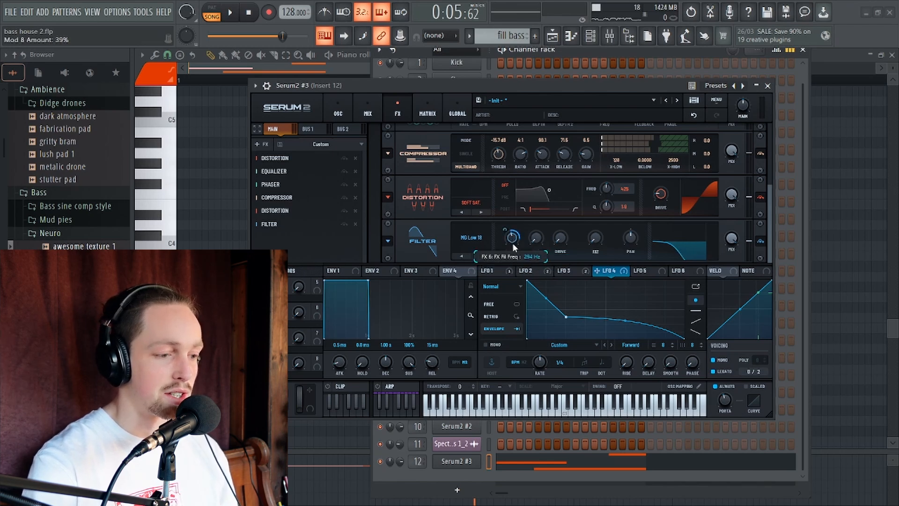
# - Reshape LFO 4 into an early peak, a dip and a final rise at a one-bar rate, and set the Filter's drive to about 13%
pyautogui.moveTo(632, 314); pyautogui.dragTo(624, 285)
pyautogui.press('space')
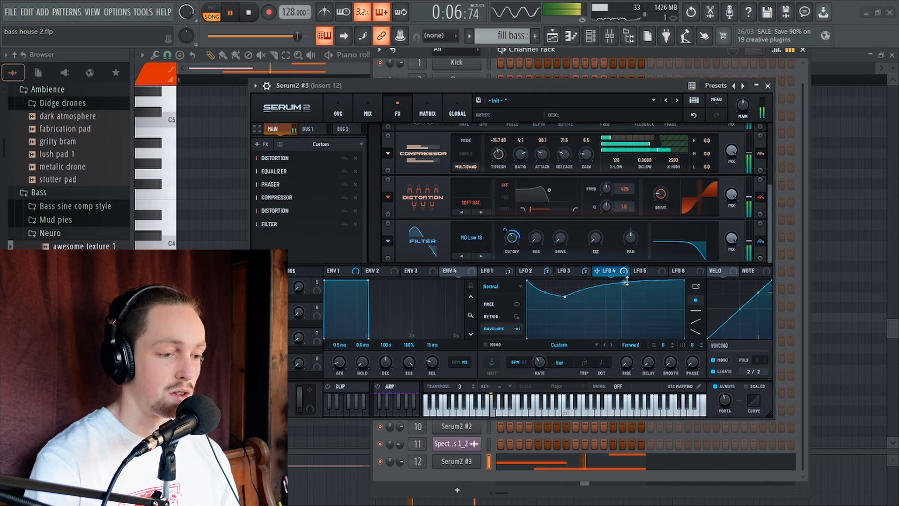
pyautogui.press('space')
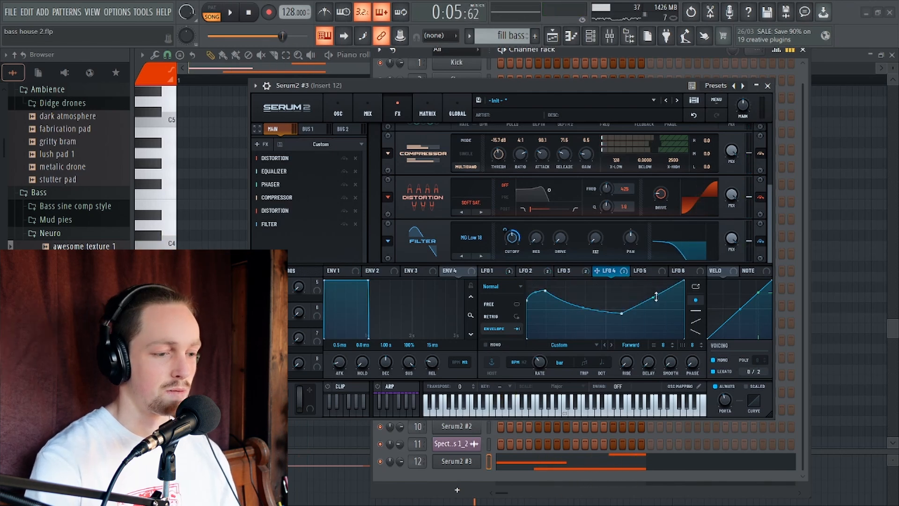
pyautogui.moveTo(656, 297); pyautogui.dragTo(655, 301)
pyautogui.press('space')
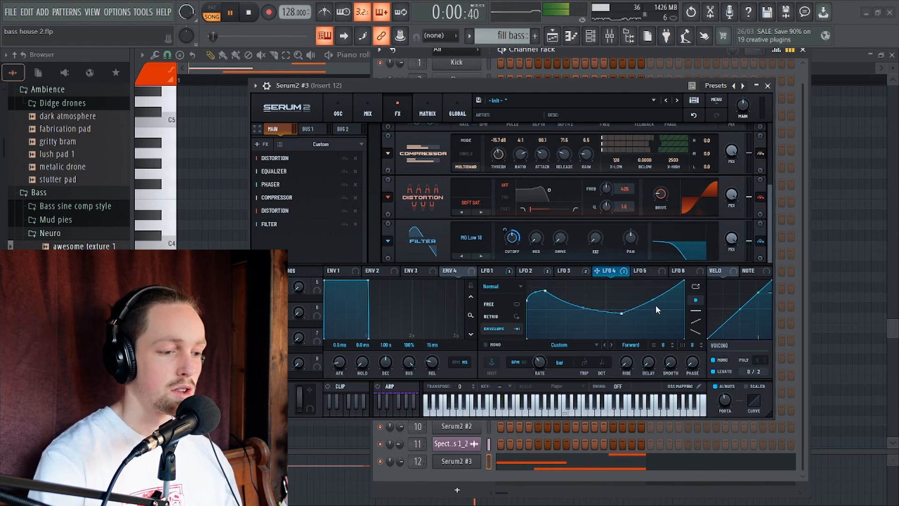
pyautogui.press('space')
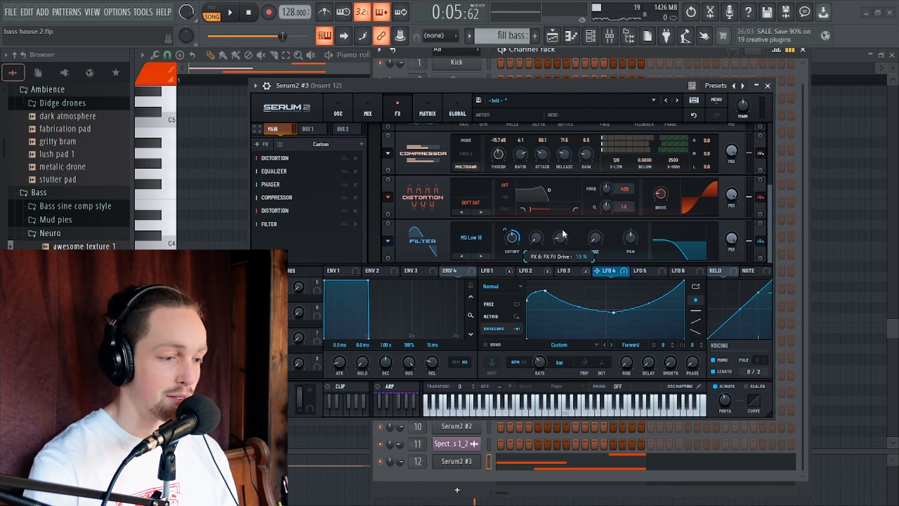
pyautogui.press('space')
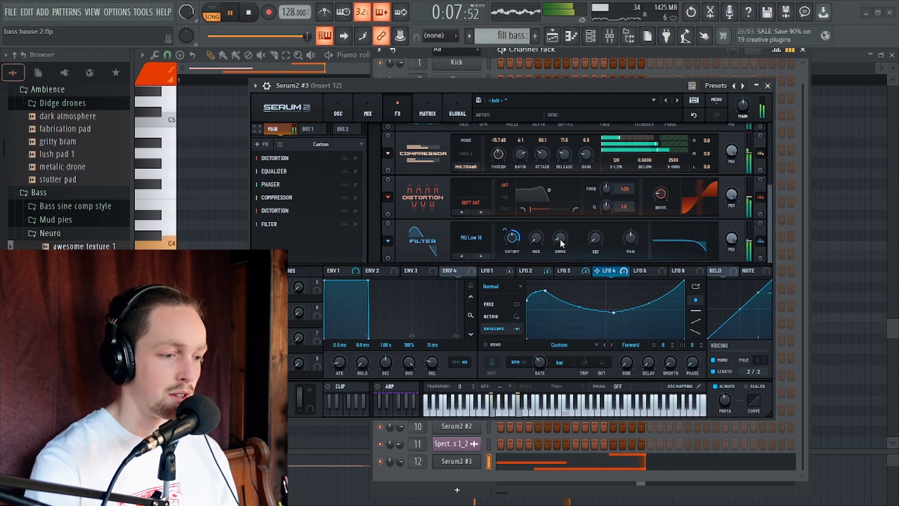
pyautogui.press('space')
# - Add a Flanger at the end of the effects chain, modulate its depth with LFO 1 by 25%, and audition it
pyautogui.click(257, 144)
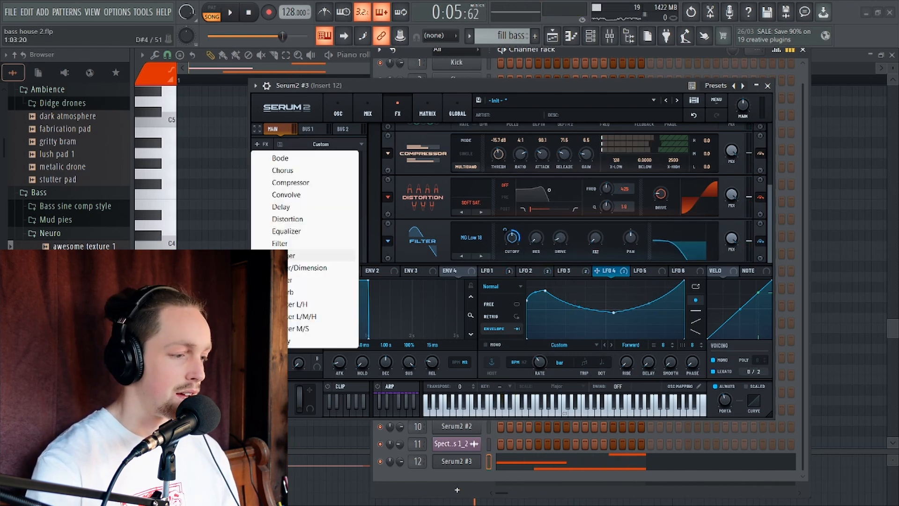
pyautogui.click(308, 256)
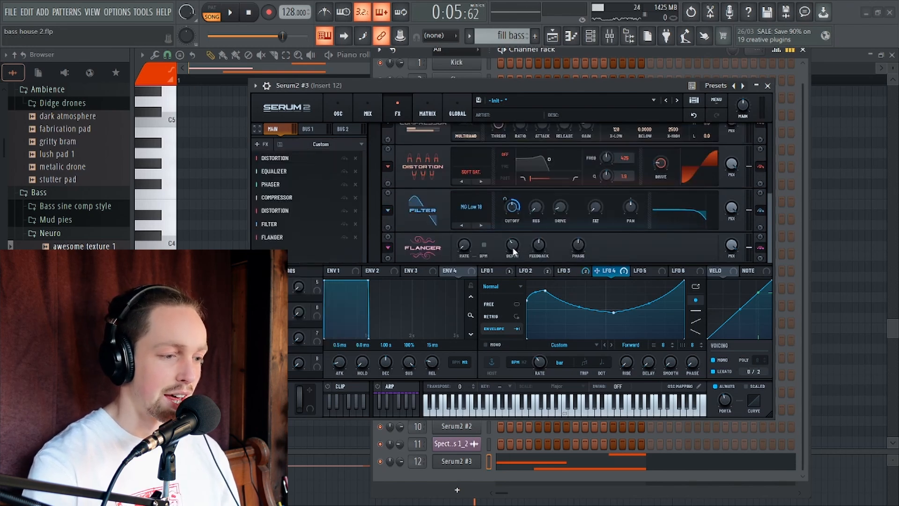
pyautogui.press('space')
pyautogui.press('space')
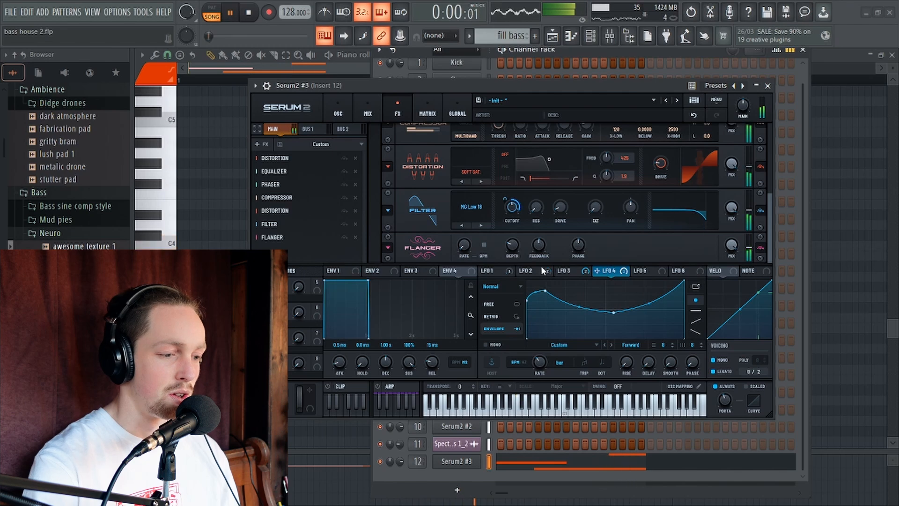
pyautogui.click(523, 272)
pyautogui.click(497, 271)
pyautogui.moveTo(501, 273)
pyautogui.mouseDown()
pyautogui.moveTo(520, 252)
pyautogui.moveTo(512, 244)
pyautogui.moveTo(509, 260)
pyautogui.mouseUp()
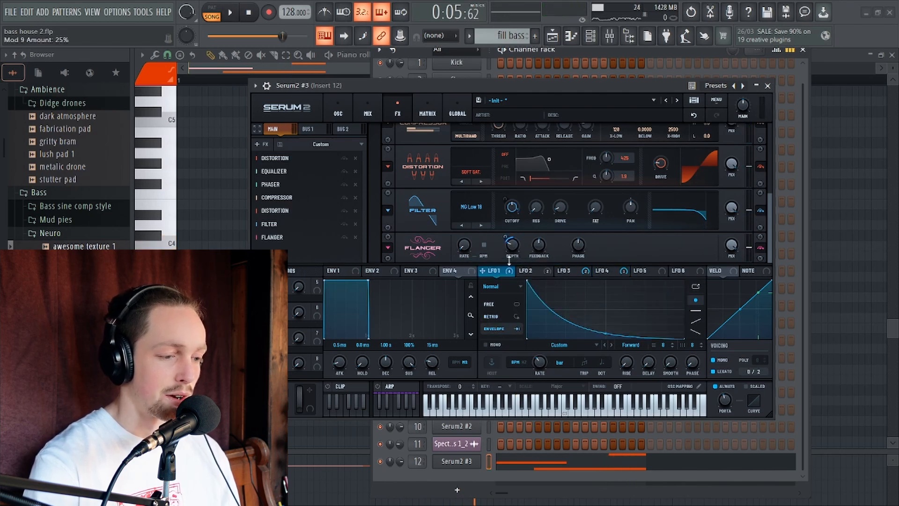
pyautogui.press('space')
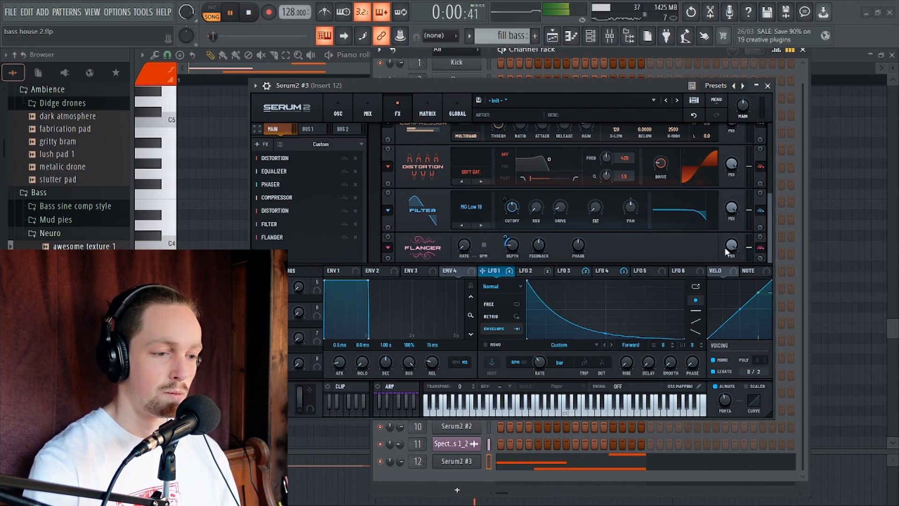
pyautogui.press('space')
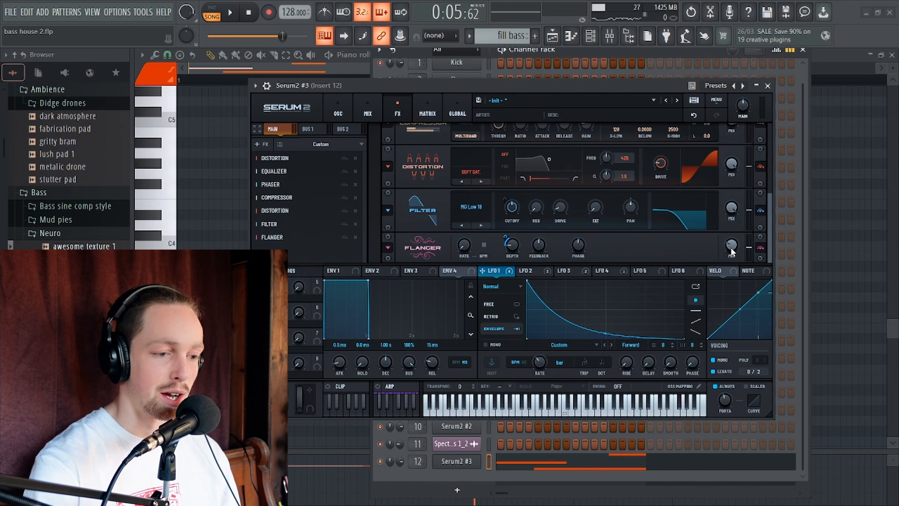
# - Set oscillator A's spectral filter cutoff to about -32% and fine-tune the High 24 cutoff of Filter 1 while auditioning the bass
pyautogui.press('space')
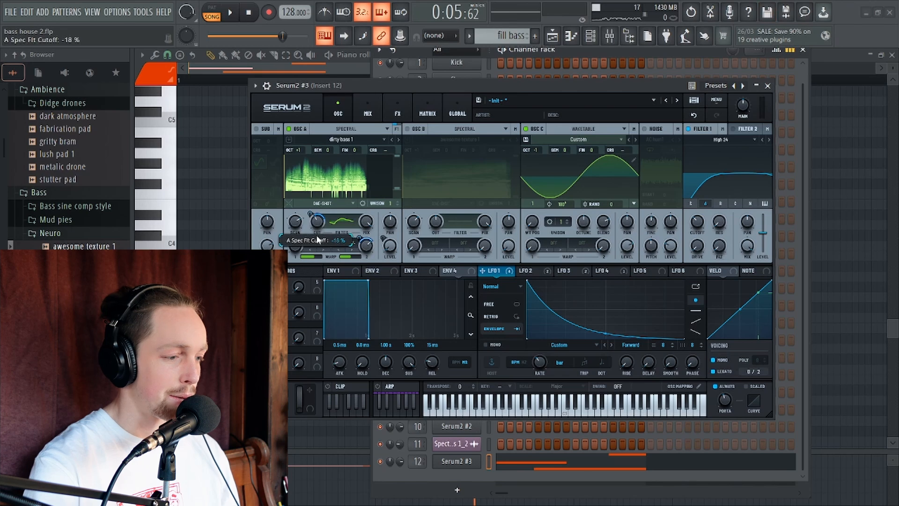
pyautogui.press('space')
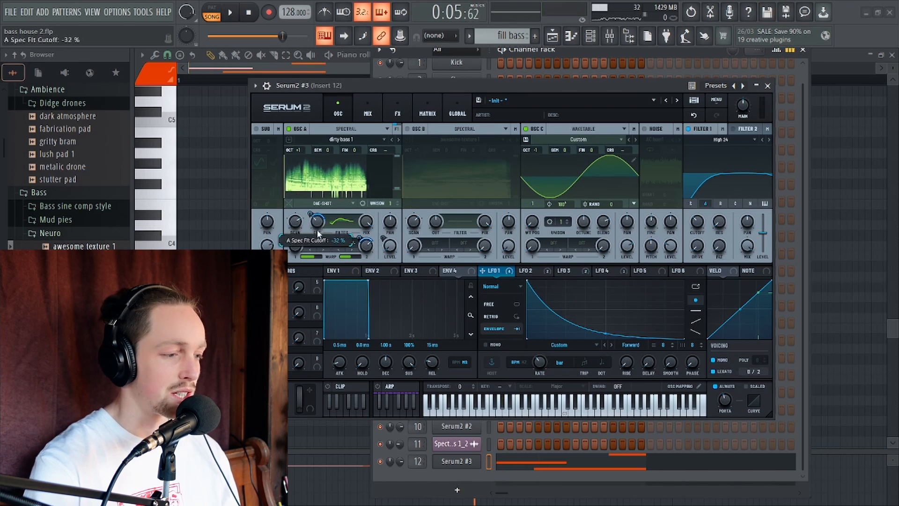
pyautogui.press('space')
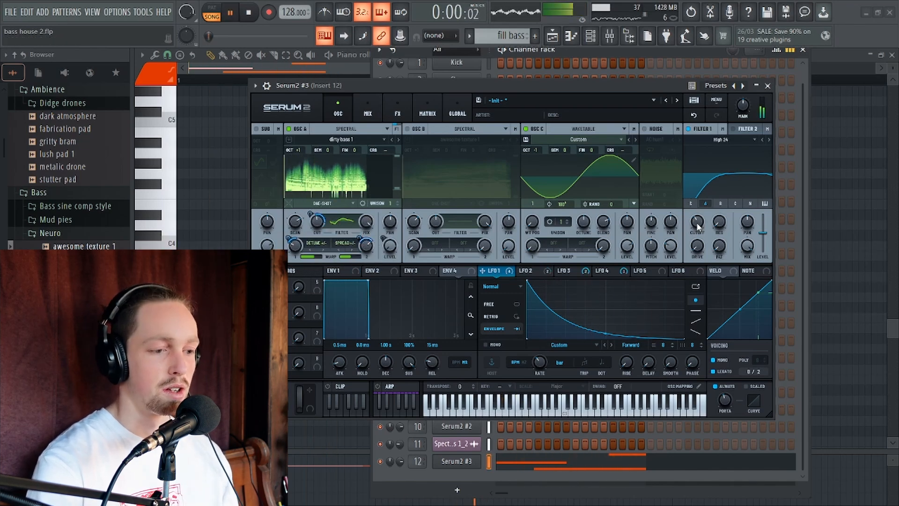
pyautogui.press('space')
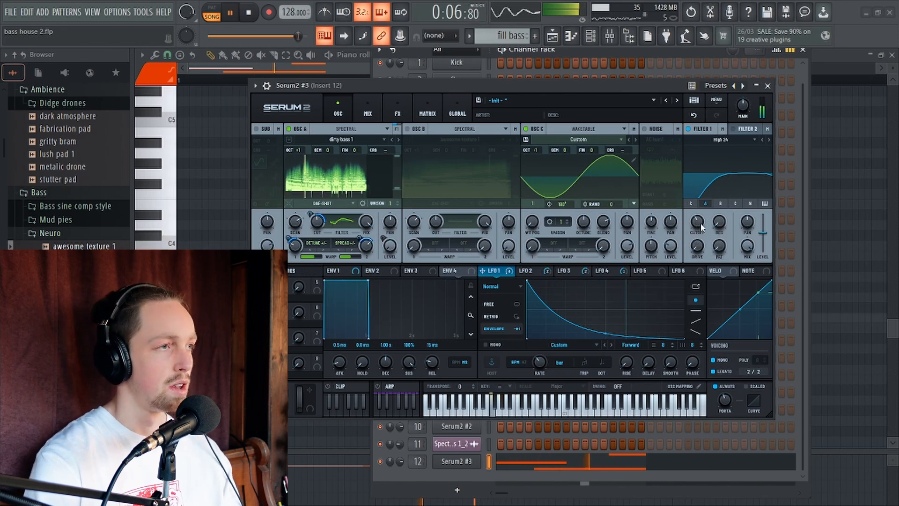
pyautogui.press('space')
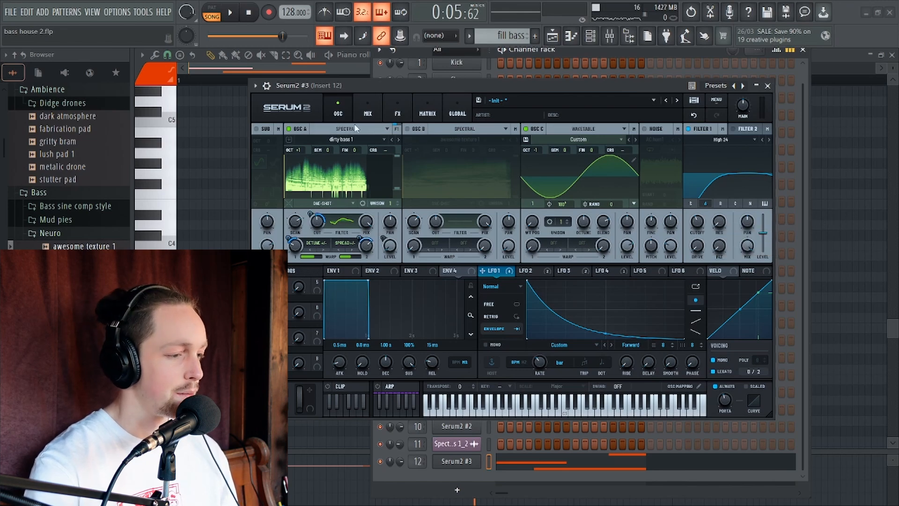
# - Close Serum and the channel rack, and load Fruity Parametric EQ 2 in the first effect slot of mixer Insert 12
pyautogui.moveTo(439, 79); pyautogui.dragTo(449, 114)
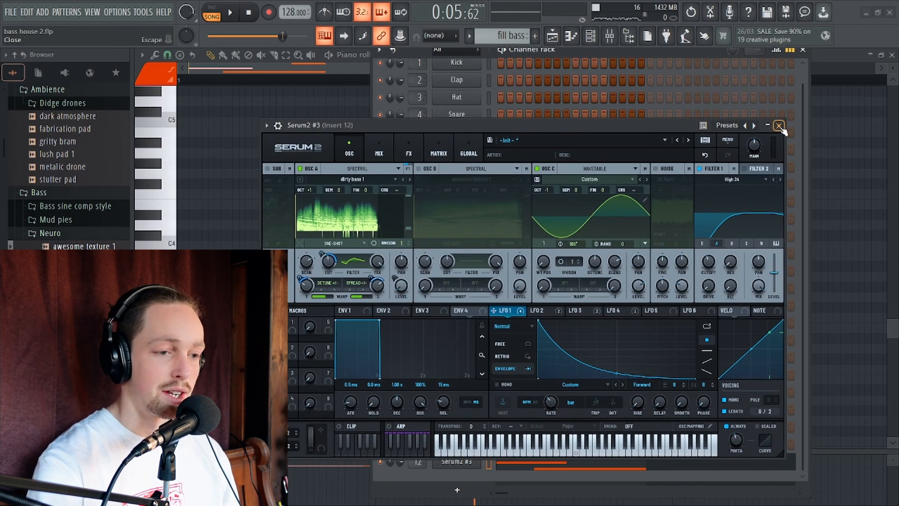
pyautogui.click(777, 120)
pyautogui.click(803, 51)
pyautogui.click(610, 35)
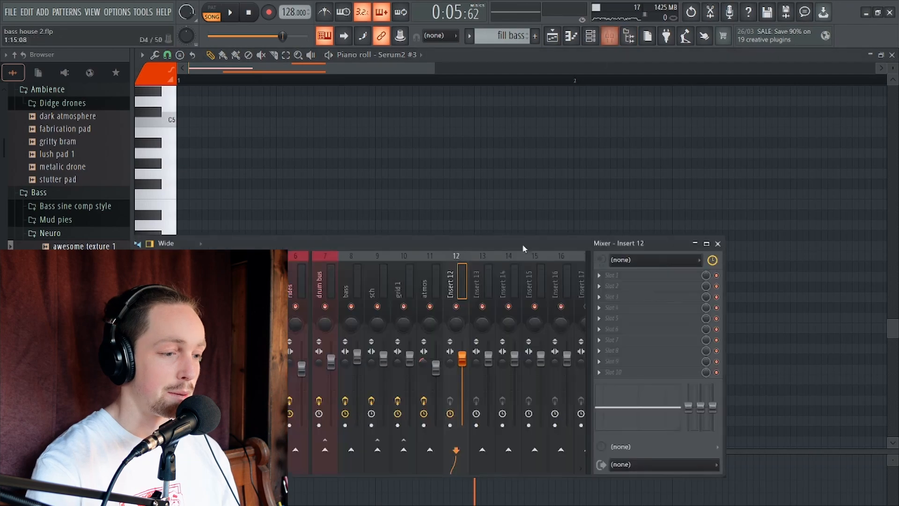
pyautogui.click(609, 275)
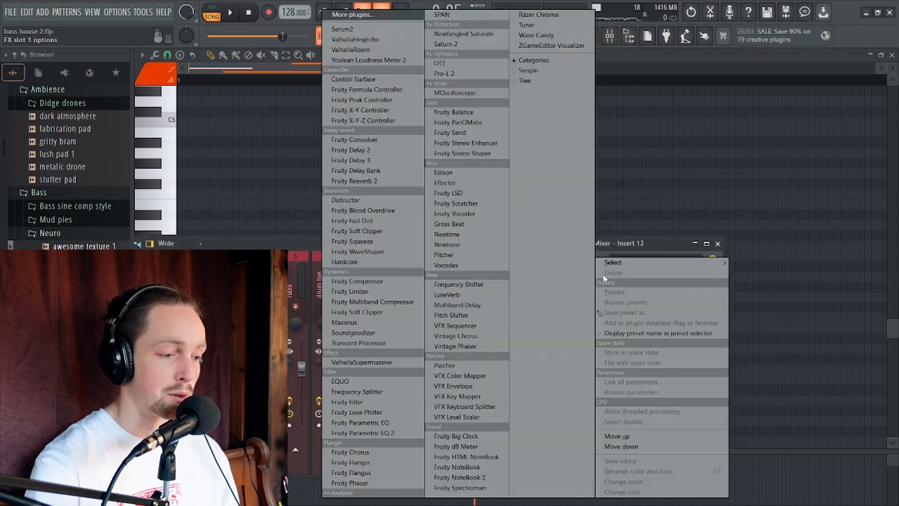
pyautogui.click(363, 433)
# - Cut EQ band 3 by about 6 dB near 170 Hz and narrow its bandwidth while auditioning the bass
pyautogui.press('space')
pyautogui.moveTo(153, 179); pyautogui.dragTo(134, 207)
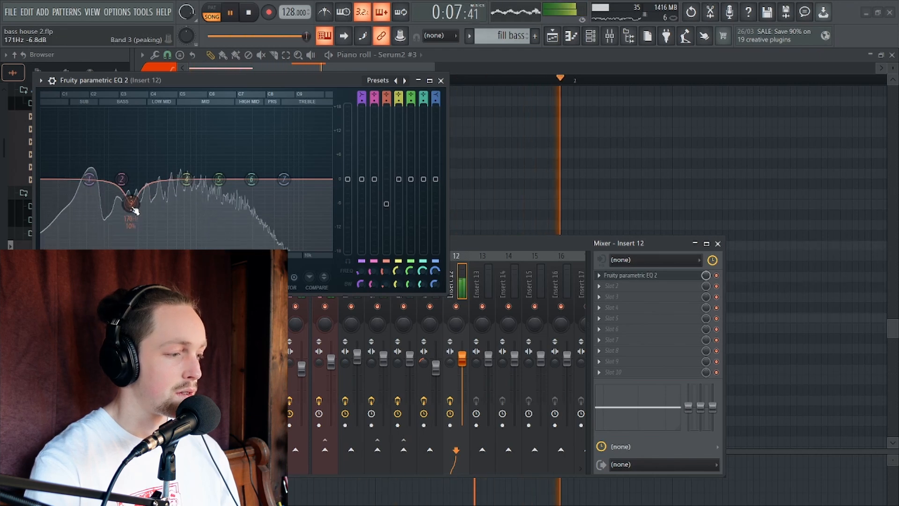
pyautogui.press('space')
pyautogui.scroll(-5, 164, 204)
pyautogui.press('space')
# - Cut EQ band 4 by about 6 dB with a narrow bell in the mids, and pull down a higher band while auditioning
pyautogui.moveTo(174, 203)
pyautogui.mouseDown()
pyautogui.moveTo(164, 203)
pyautogui.moveTo(172, 204)
pyautogui.mouseUp()
pyautogui.press('space')
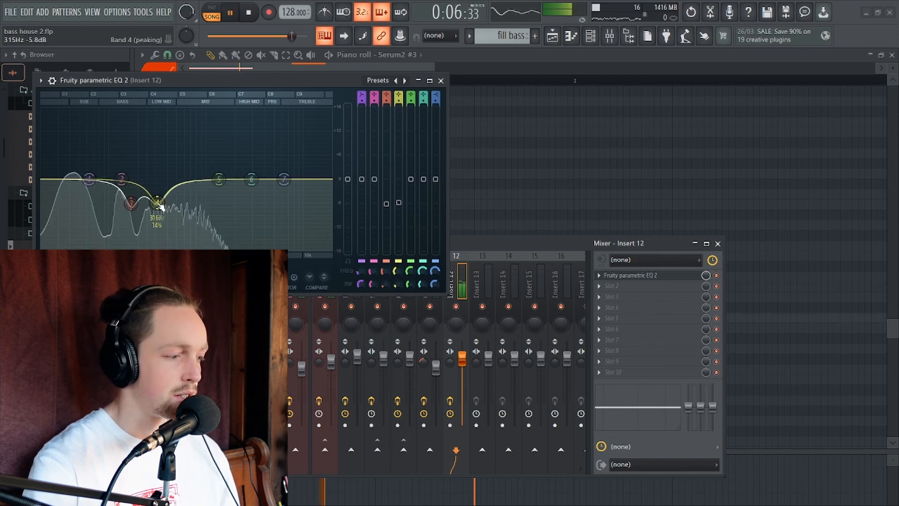
pyautogui.moveTo(157, 203); pyautogui.dragTo(184, 204)
pyautogui.press('space')
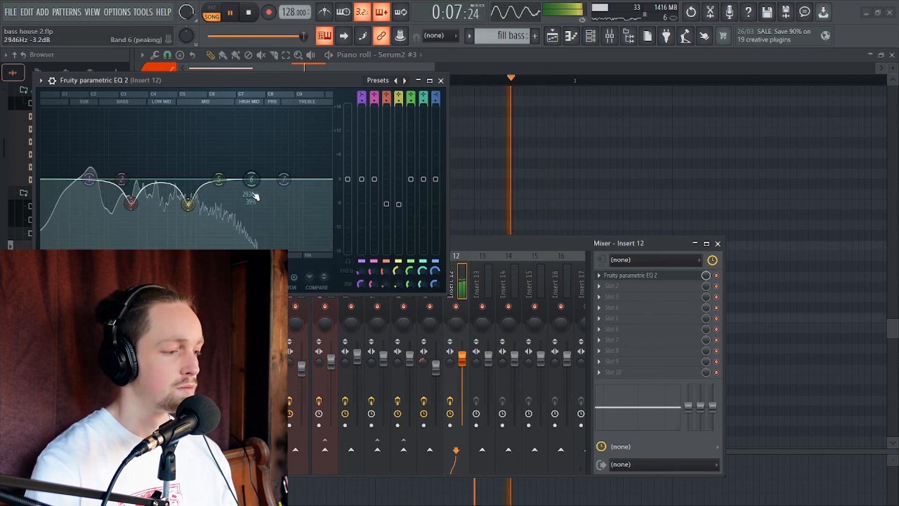
pyautogui.press('space')
pyautogui.moveTo(283, 179); pyautogui.dragTo(219, 200)
pyautogui.press('space')
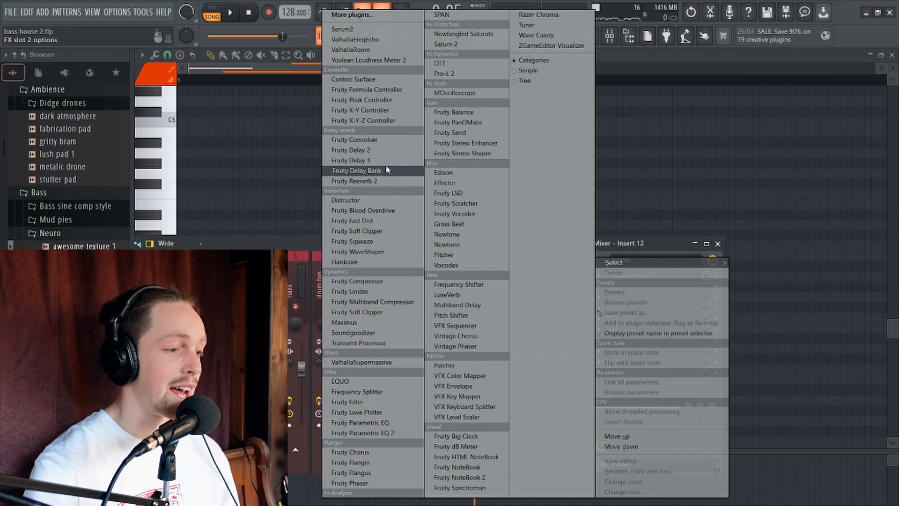
# - Load ValhallaRoom in the second effect slot of Insert 12 and apply the ClearHall preset from Halls
pyautogui.click(351, 50)
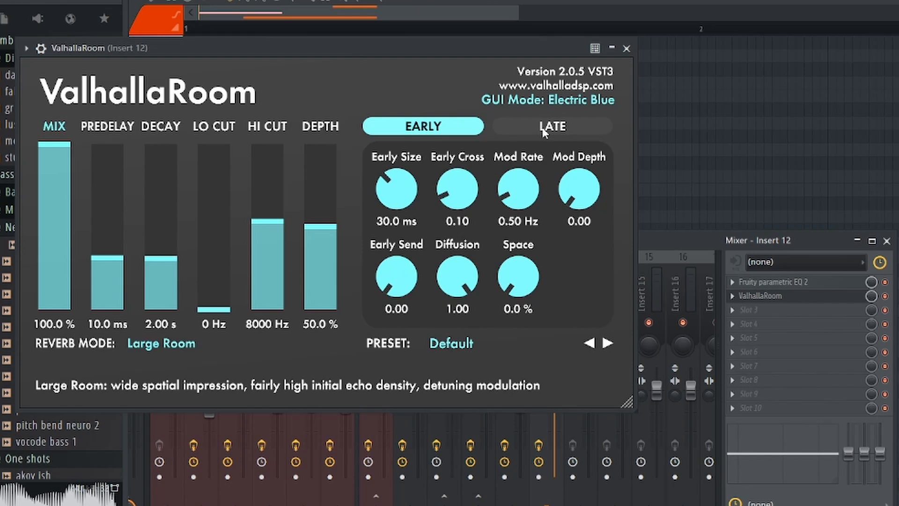
pyautogui.click(451, 344)
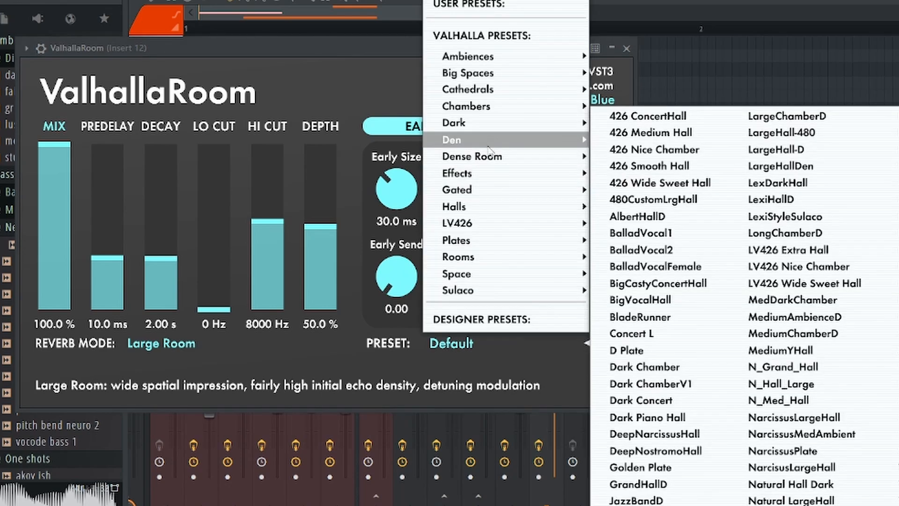
pyautogui.moveTo(479, 208)
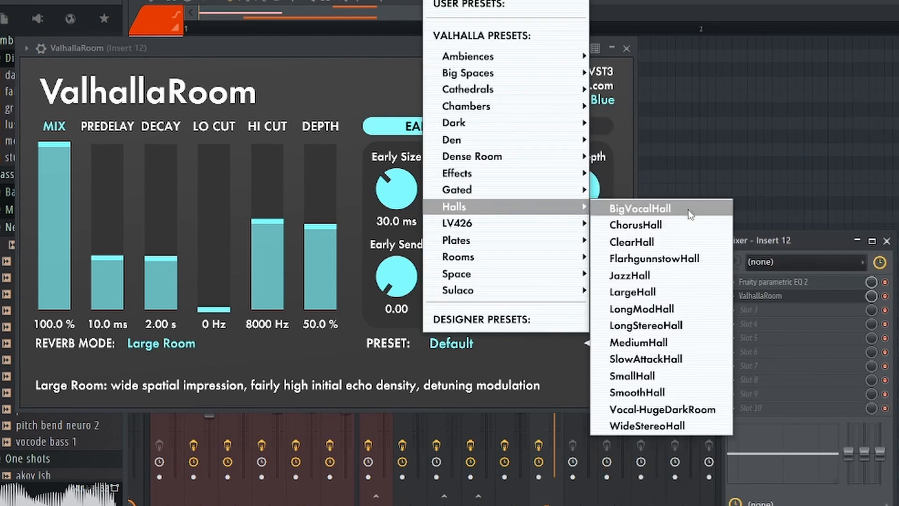
pyautogui.click(659, 244)
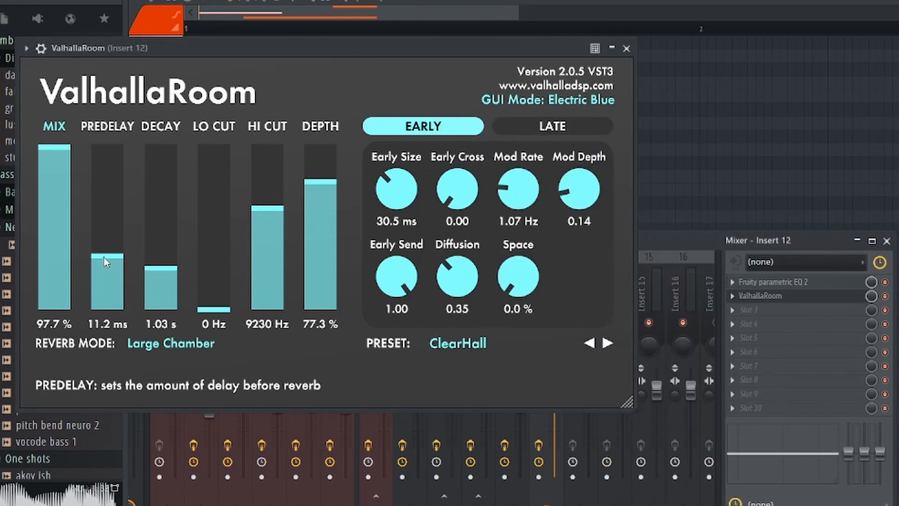
# - Set the reverb's mix to 14.7% and its predelay to 7.4 ms
pyautogui.moveTo(55, 149); pyautogui.dragTo(56, 265)
pyautogui.moveTo(237, 48); pyautogui.dragTo(304, 54)
pyautogui.moveTo(128, 274); pyautogui.dragTo(122, 293)
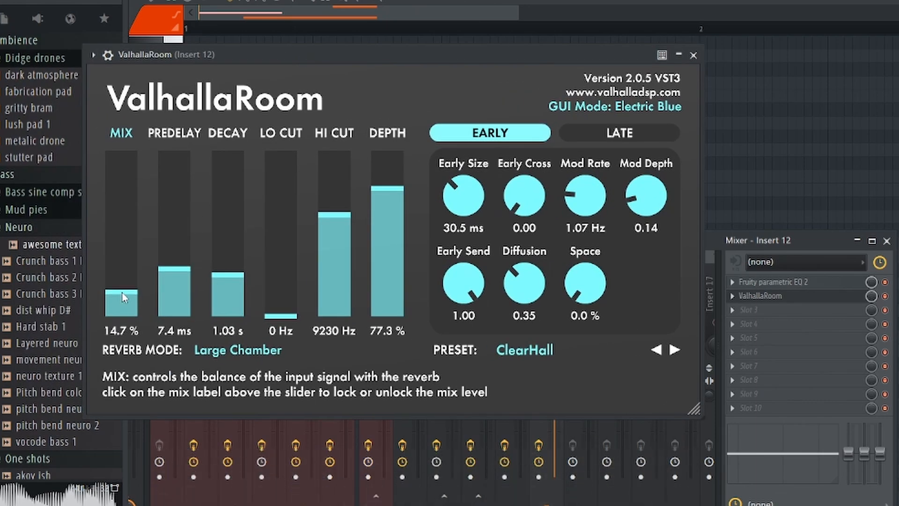
pyautogui.moveTo(333, 53); pyautogui.dragTo(318, 49)
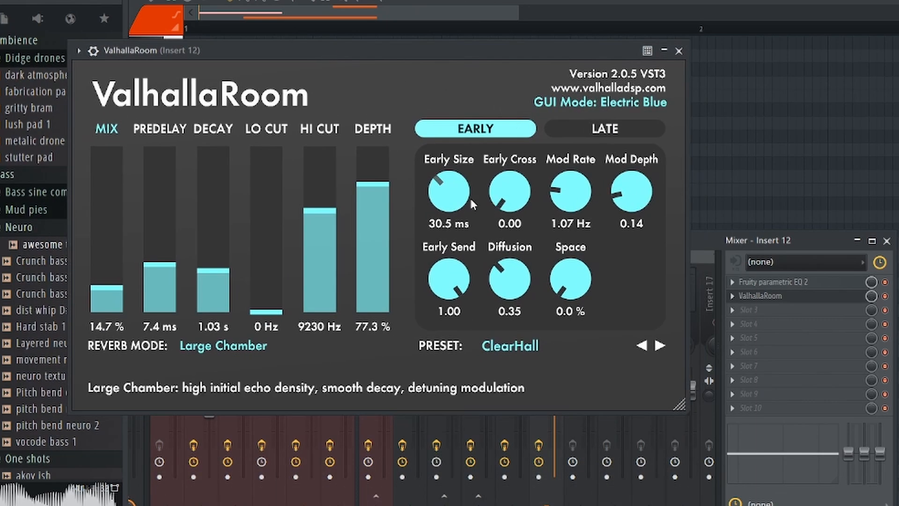
# - Set the reverb's late size to 0.74, its low cut to 840 Hz and high cut to 6790 Hz, and close it
pyautogui.click(608, 126)
pyautogui.moveTo(448, 192); pyautogui.dragTo(448, 187)
pyautogui.click(263, 202)
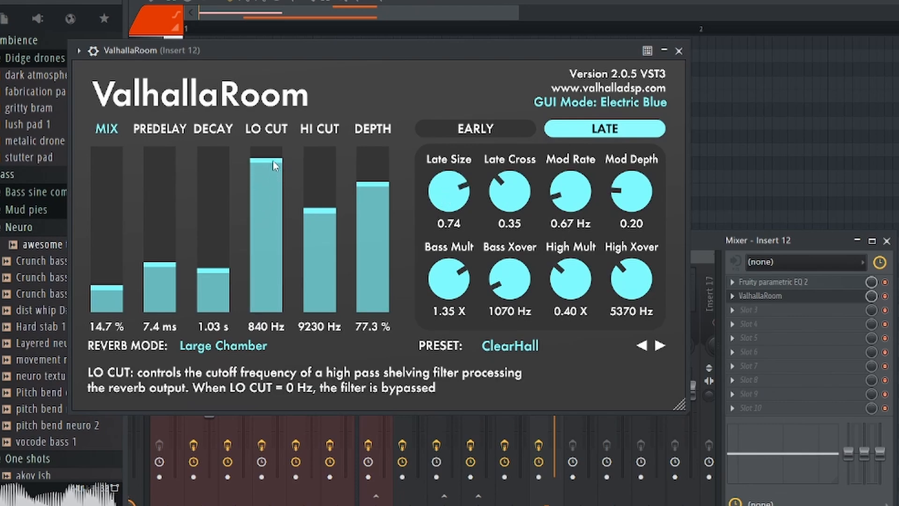
pyautogui.moveTo(294, 49); pyautogui.dragTo(341, 65)
pyautogui.click(369, 240)
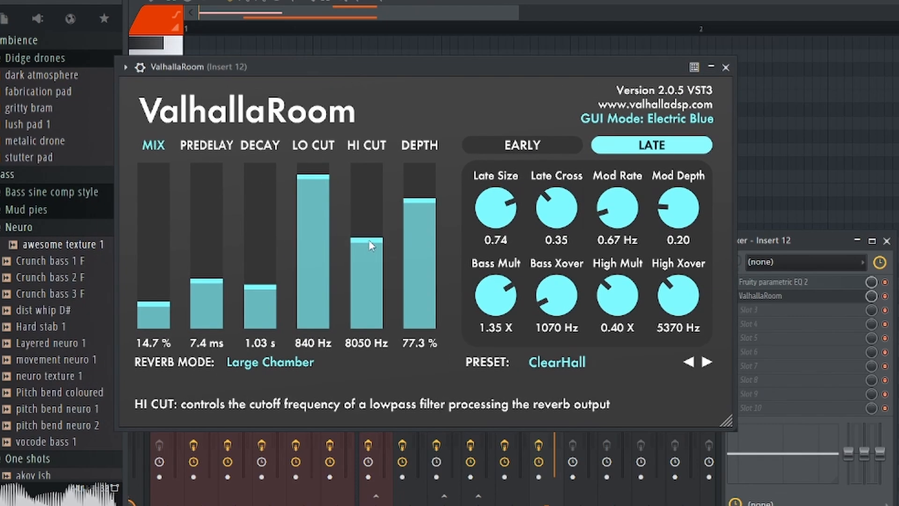
pyautogui.moveTo(376, 67); pyautogui.dragTo(450, 108)
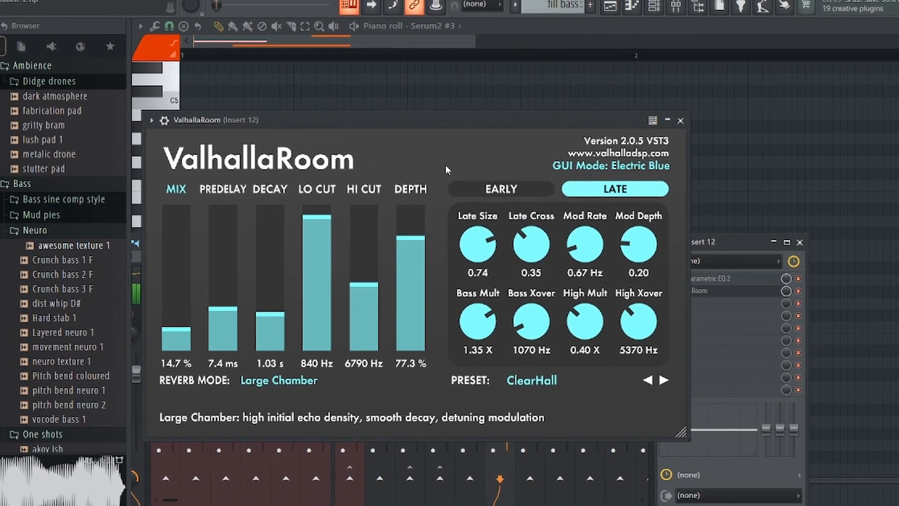
pyautogui.click(680, 121)
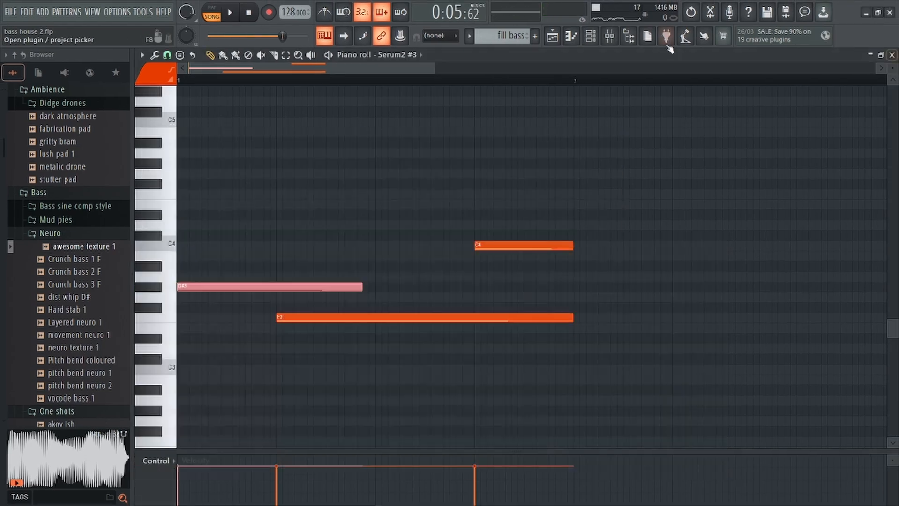
# - Route mixer Insert 12 only to the sch track
pyautogui.click(610, 35)
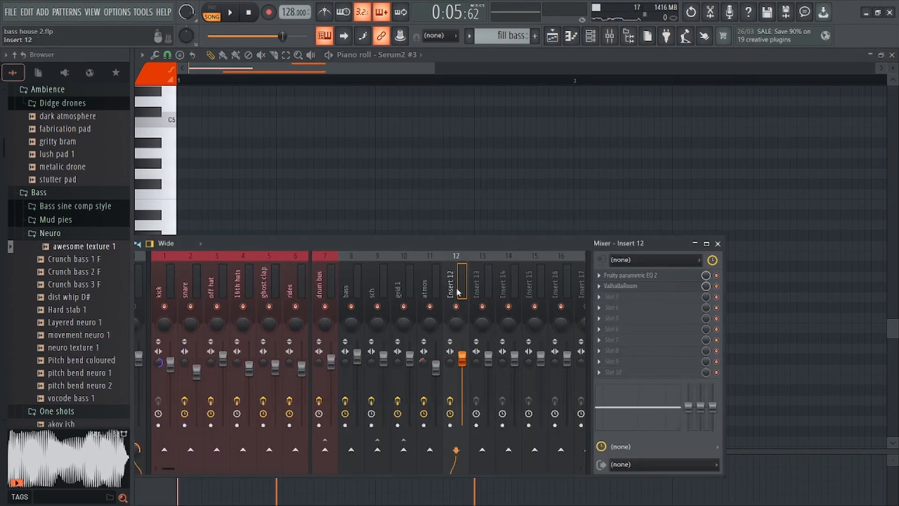
pyautogui.rightClick(377, 451)
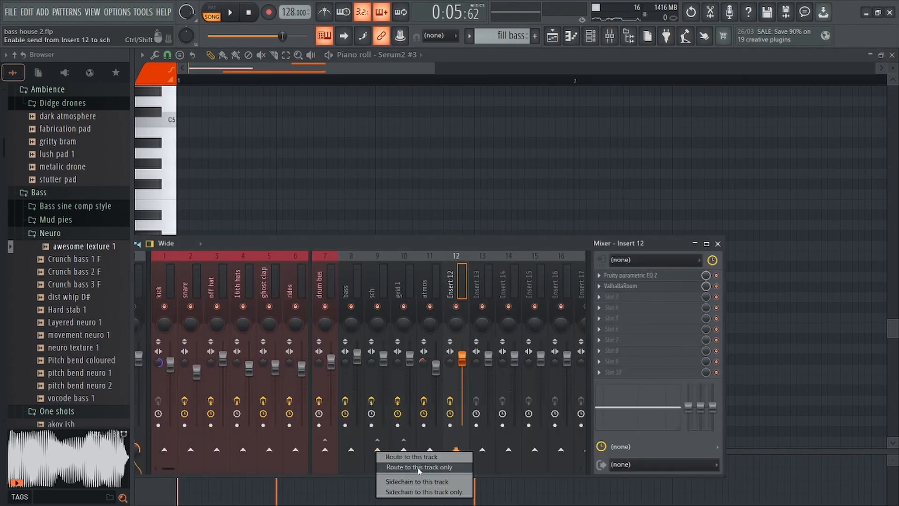
pyautogui.click(419, 467)
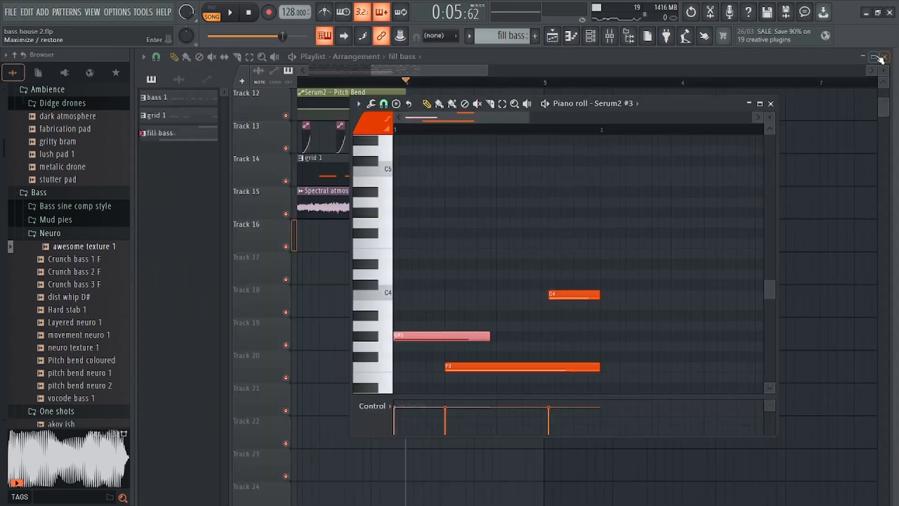
# - Play the playlist arrangement from bar 1 to hear the fill bass in context
pyautogui.scroll(-5, 381, 321)
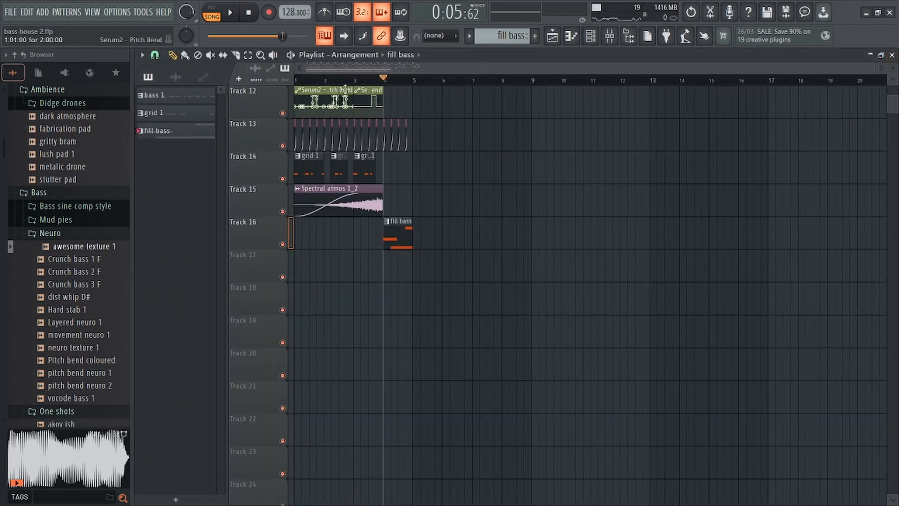
pyautogui.click(298, 81)
pyautogui.press('space')
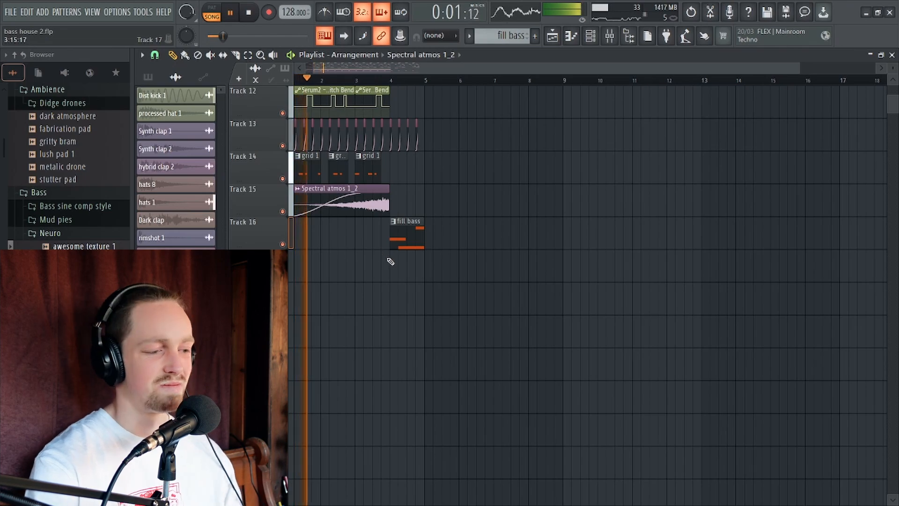
pyautogui.press('space')
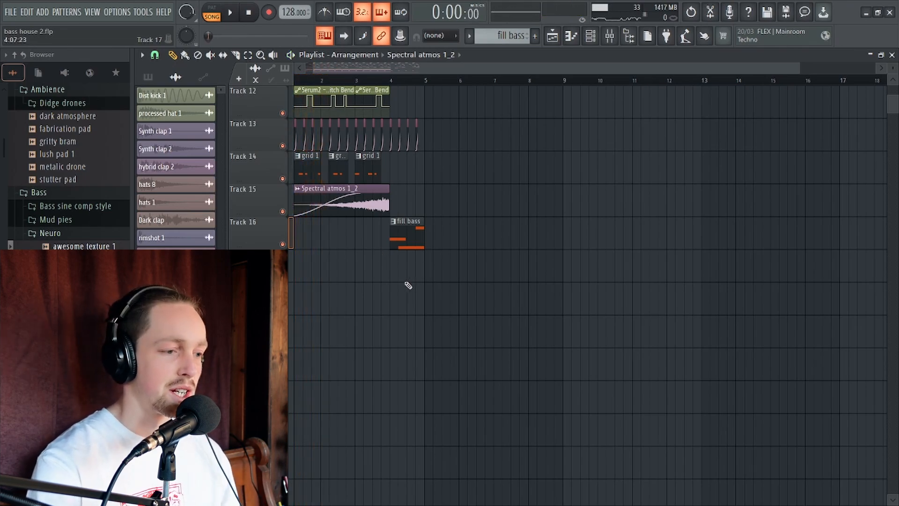